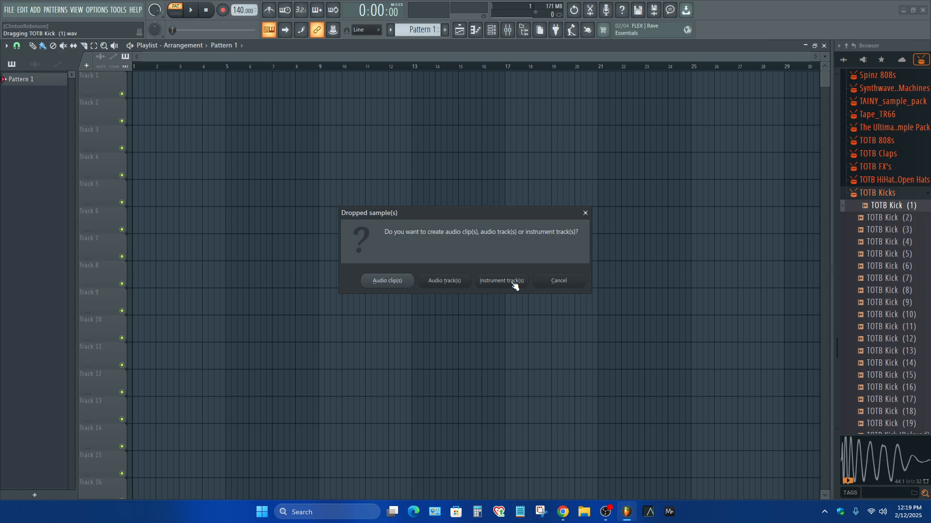
Create an instrument track from the dropped TOTB Kick (1) sample and enlarge its playlist track
{"action": "left_click", "coordinate": [514, 285]}
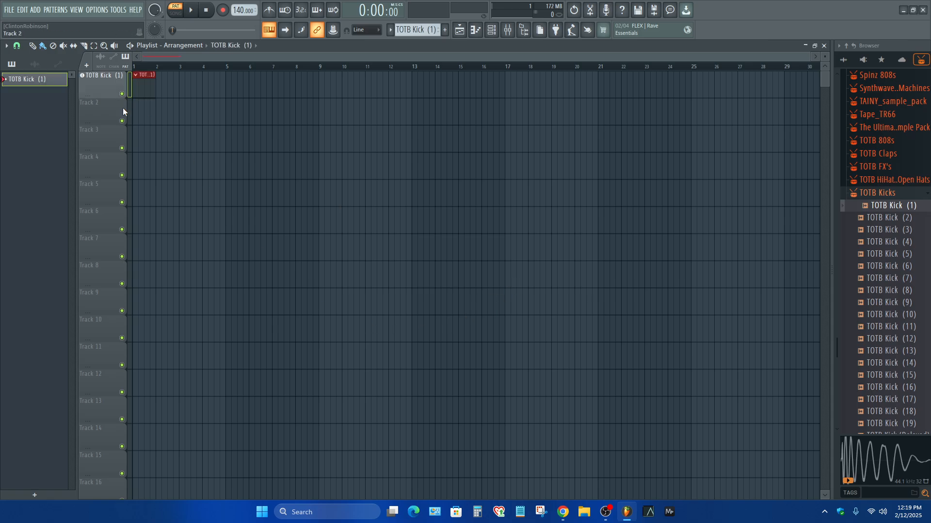
{"action": "left_click_drag", "start_coordinate": [97, 97], "coordinate": [88, 166]}
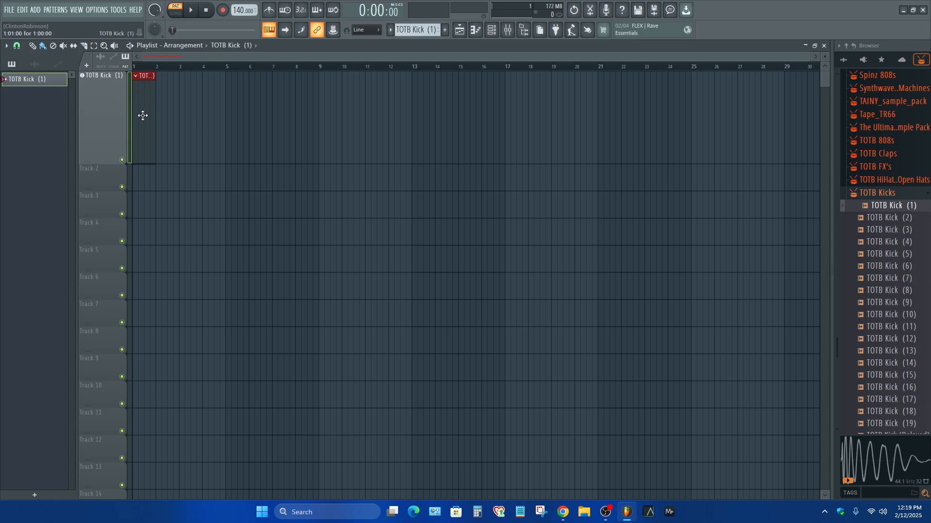
Copy the TOTB Kick (1) pattern clip to bar 4 on the same track and turn the copy into its own pattern
{"action": "mouse_move", "coordinate": [143, 113]}
{"action": "left_mouse_down"}
{"action": "mouse_move", "coordinate": [205, 112]}
{"action": "mouse_move", "coordinate": [135, 108]}
{"action": "left_mouse_up"}
{"action": "left_click_drag", "start_coordinate": [141, 130], "coordinate": [219, 139]}
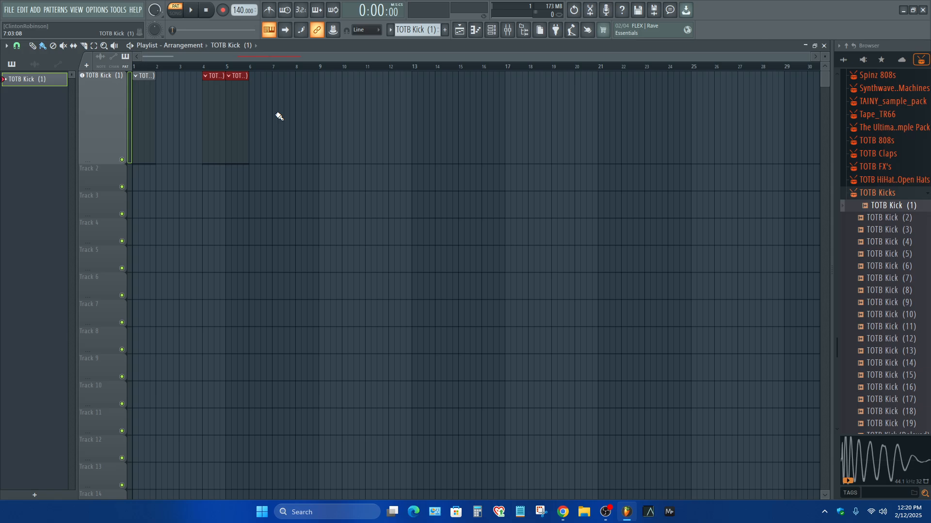
{"action": "key", "text": "ctrl+g"}
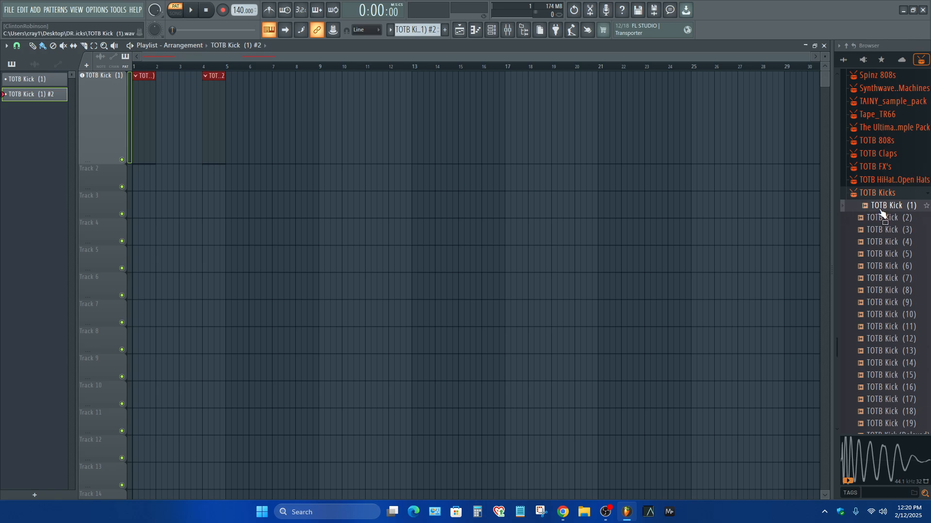
Drop TOTB Kick (1) at bar 13 on the instrument track, accept placing it on the next empty track, and enlarge Track 2
{"action": "left_click_drag", "start_coordinate": [880, 208], "coordinate": [412, 127]}
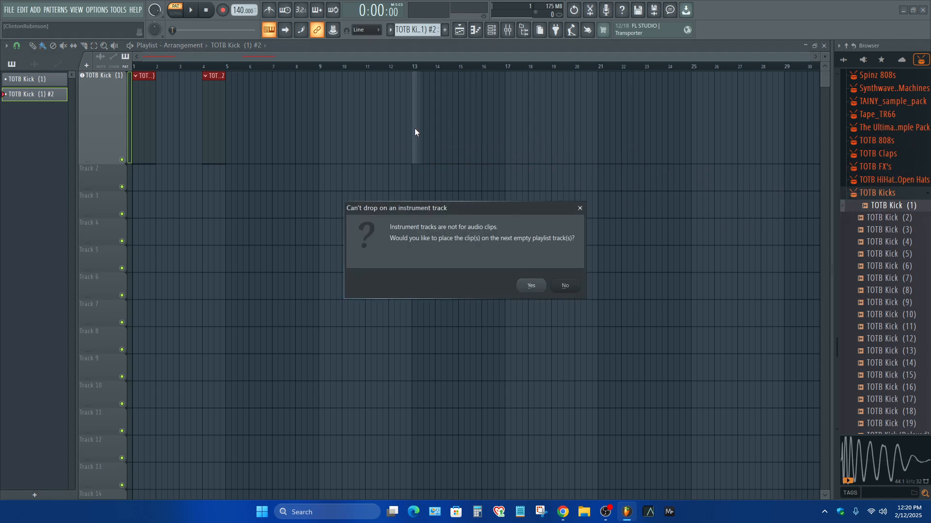
{"action": "left_click", "coordinate": [535, 286]}
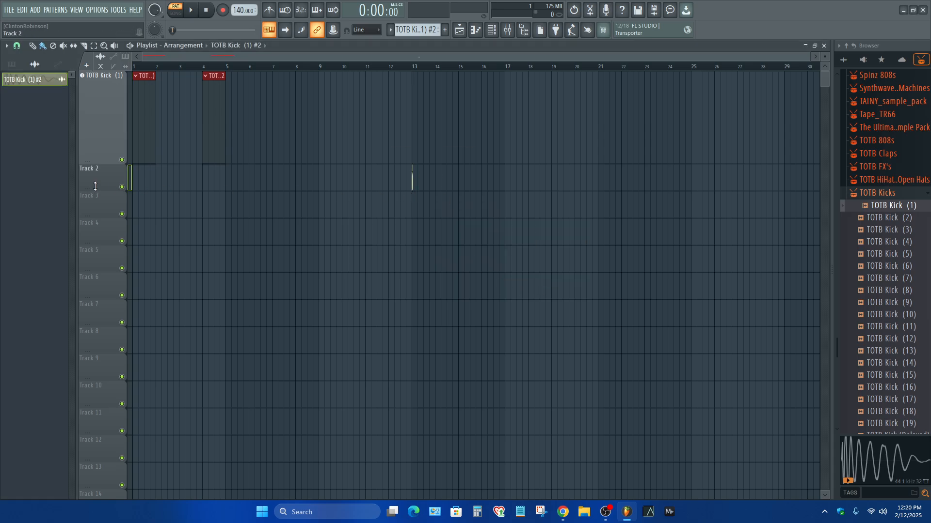
{"action": "left_click_drag", "start_coordinate": [95, 186], "coordinate": [100, 229]}
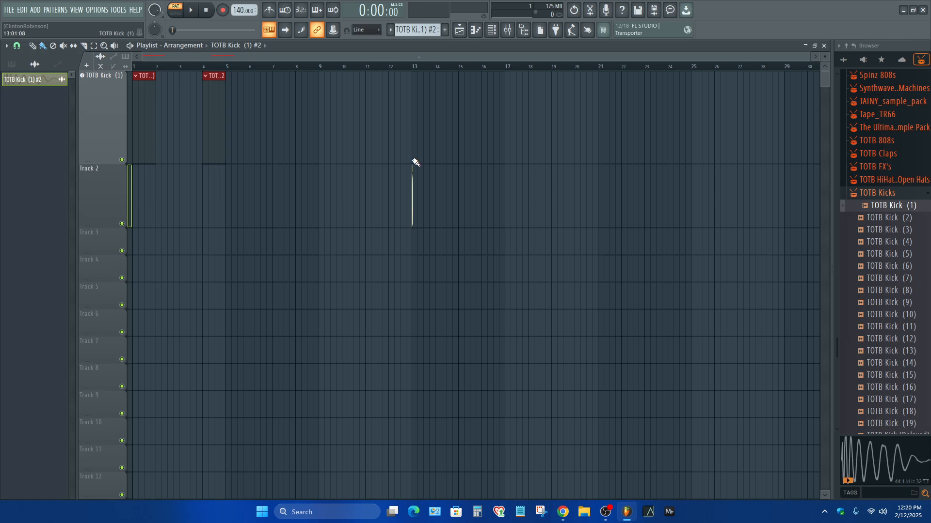
Inspect the audio clip's channel settings from the channel rack and close them again
{"action": "left_click", "coordinate": [495, 32]}
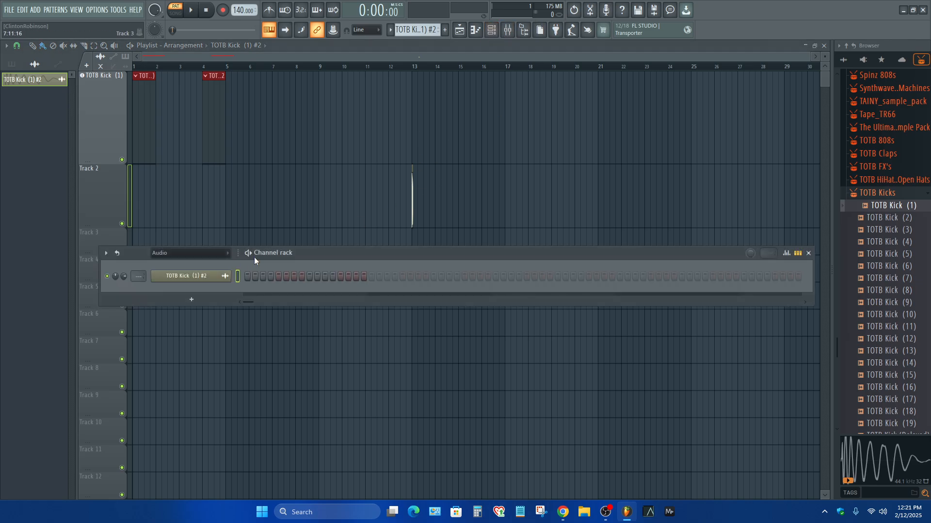
{"action": "left_click", "coordinate": [201, 277]}
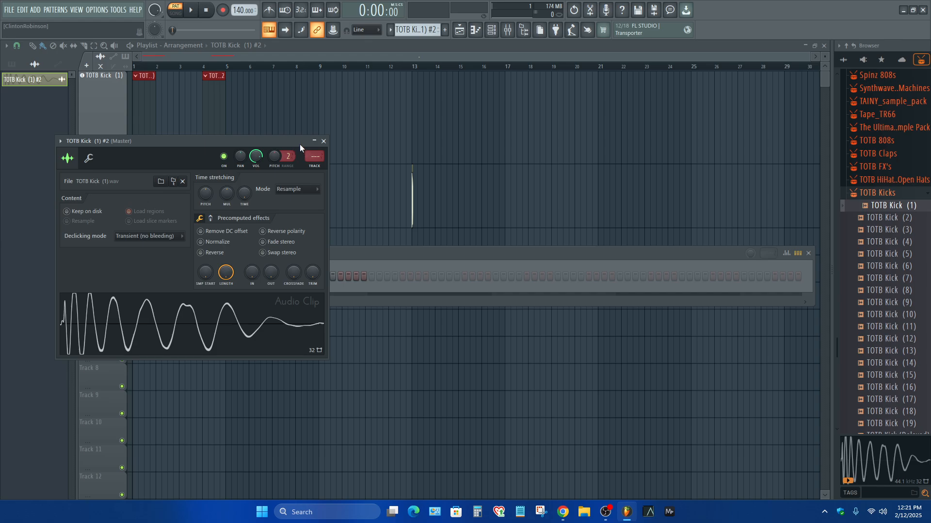
{"action": "left_click_drag", "start_coordinate": [299, 144], "coordinate": [617, 169]}
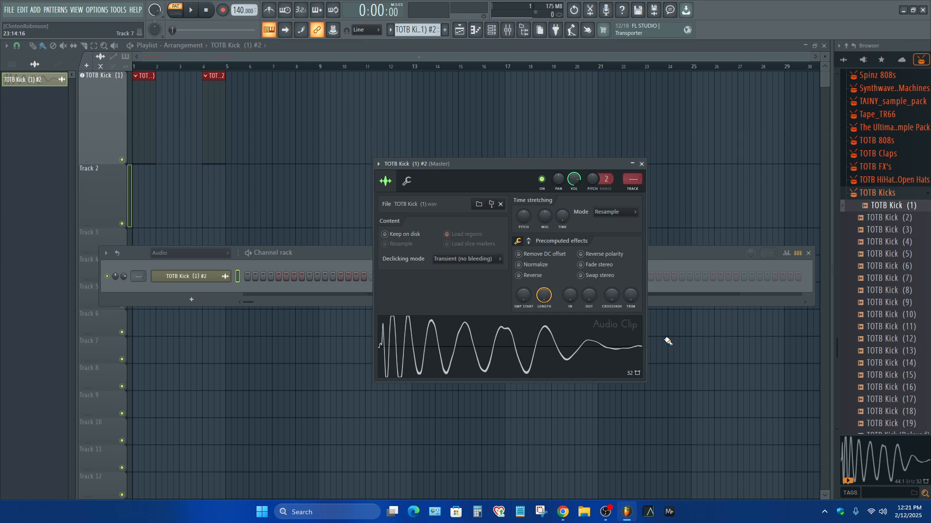
{"action": "left_click", "coordinate": [641, 164]}
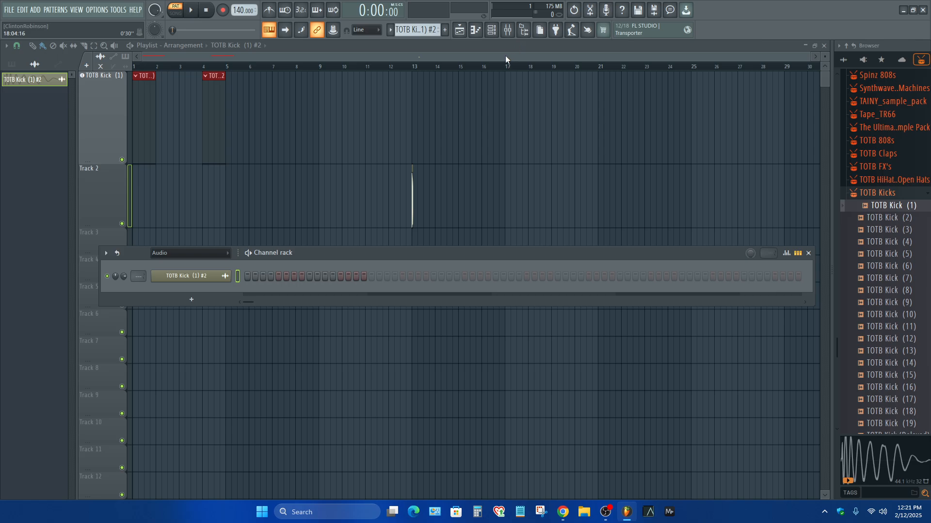
Delete the kick audio clip at bar 13 on Track 2
{"action": "left_click_drag", "start_coordinate": [432, 205], "coordinate": [392, 224]}
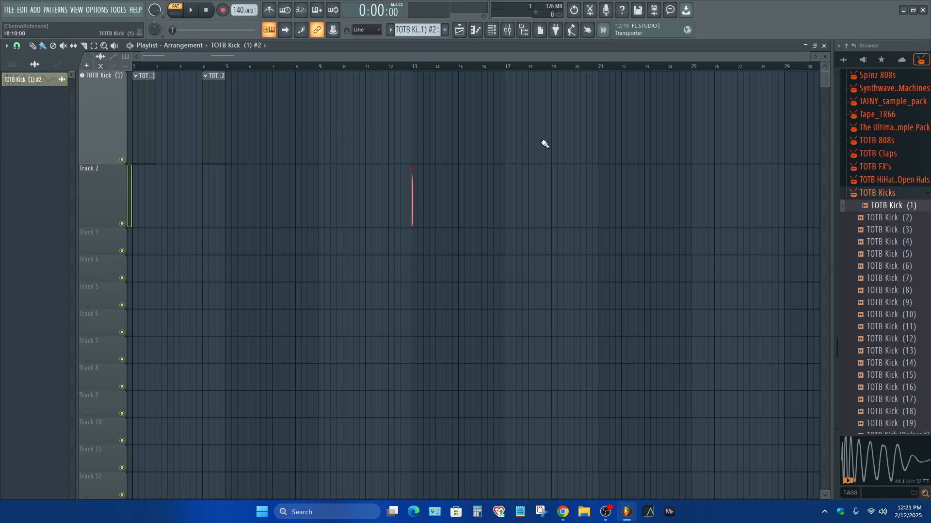
{"action": "key", "text": "Delete"}
Load TOTB Kick (7) onto Track 2 as an audio track, enlarge the track, and copy its clip to bar 5
{"action": "left_click_drag", "start_coordinate": [901, 279], "coordinate": [100, 195]}
{"action": "left_click", "coordinate": [442, 278]}
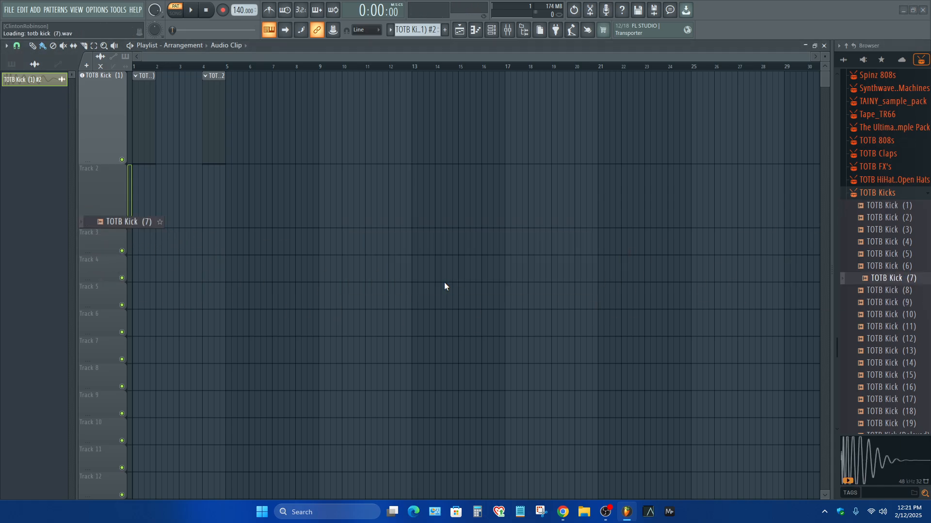
{"action": "left_click_drag", "start_coordinate": [91, 227], "coordinate": [91, 274]}
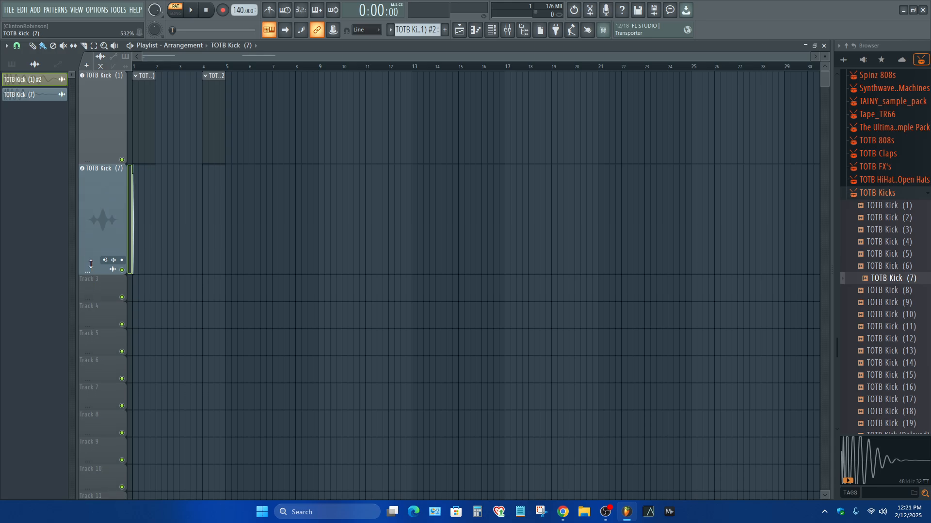
{"action": "double_click", "coordinate": [104, 220]}
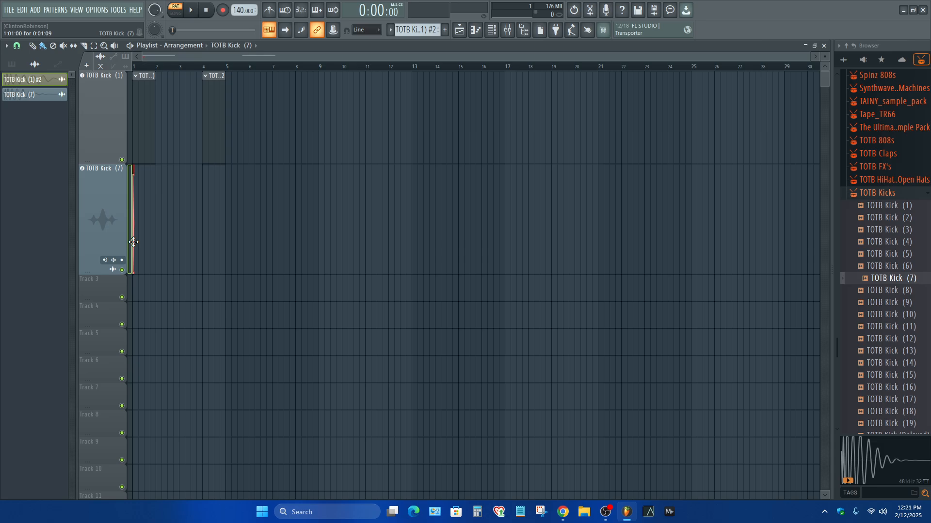
{"action": "left_click_drag", "start_coordinate": [134, 242], "coordinate": [226, 260]}
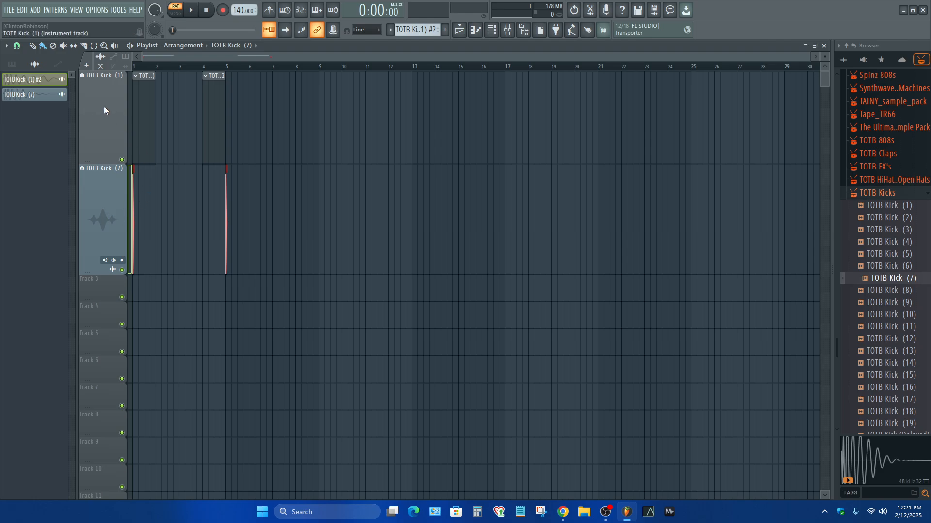
List the patterns in the picker and select the TOTB Kick (1) pattern, its second clip and its instrument track
{"action": "left_click", "coordinate": [13, 65]}
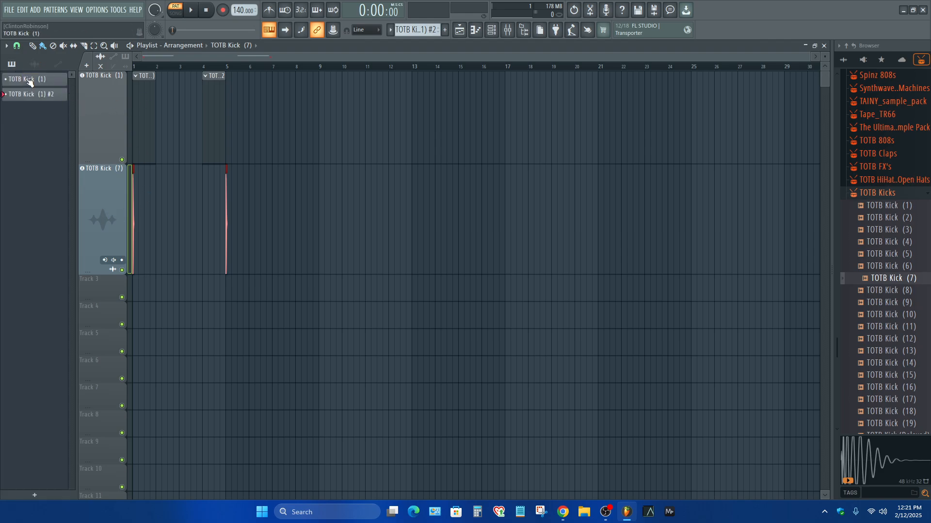
{"action": "left_click", "coordinate": [29, 79]}
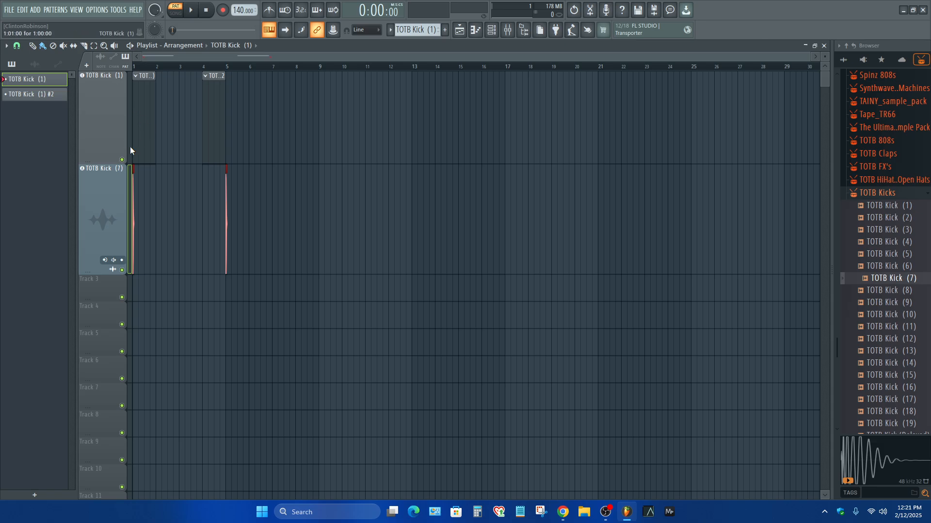
{"action": "left_click", "coordinate": [214, 102]}
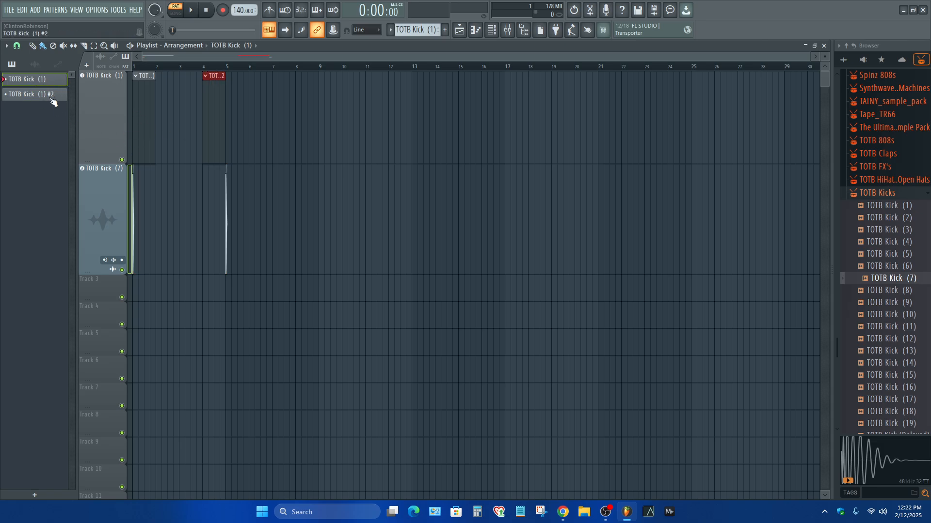
{"action": "left_click", "coordinate": [100, 127]}
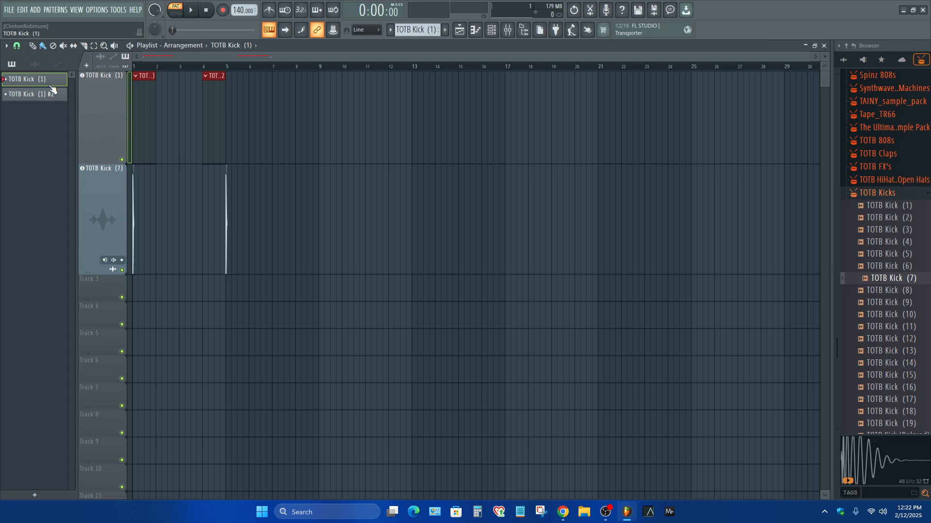
Compare the two kick tracks in the mixer, channel rack, pattern list and playlist
{"action": "left_click", "coordinate": [508, 30]}
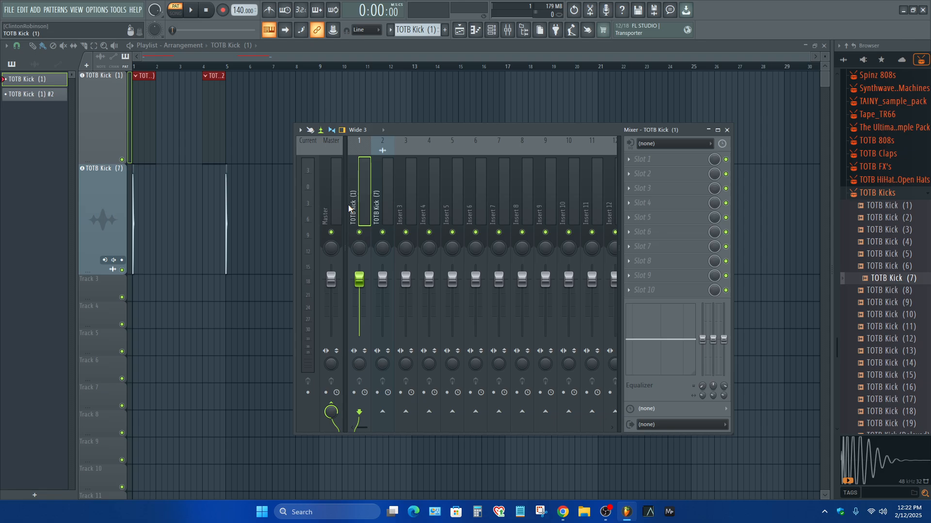
{"action": "key", "text": "F9"}
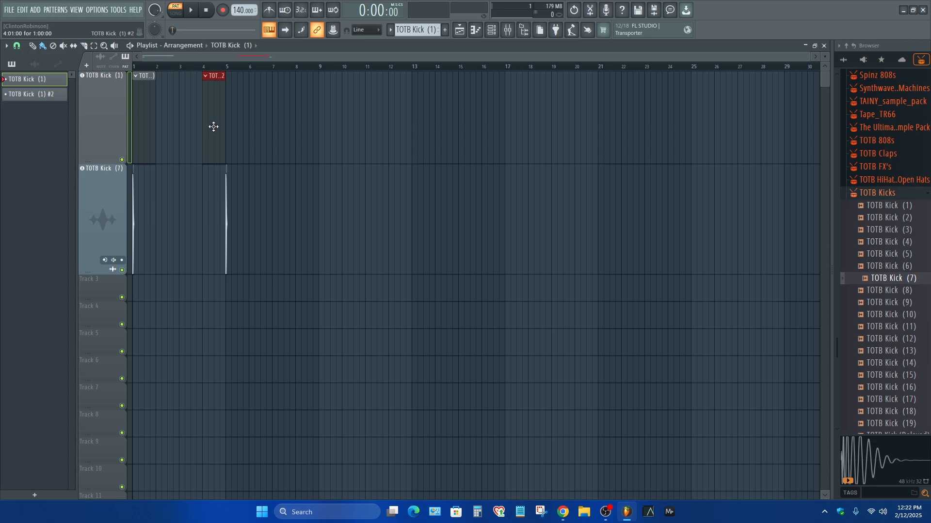
{"action": "left_click", "coordinate": [491, 30]}
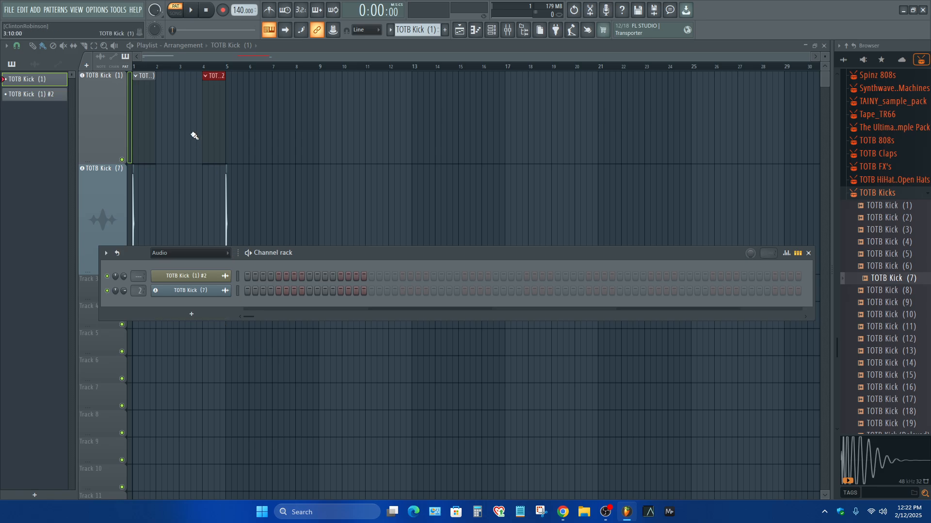
{"action": "key", "text": "F6"}
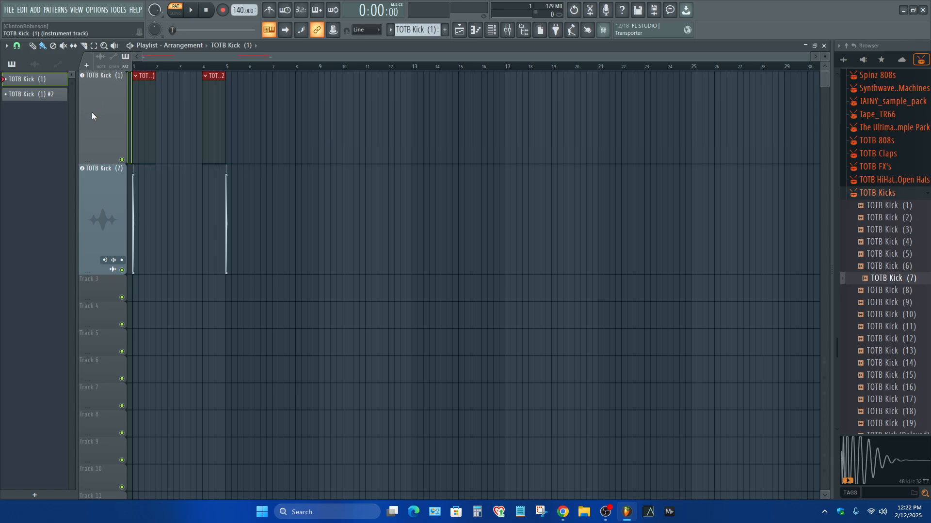
{"action": "left_click", "coordinate": [27, 94]}
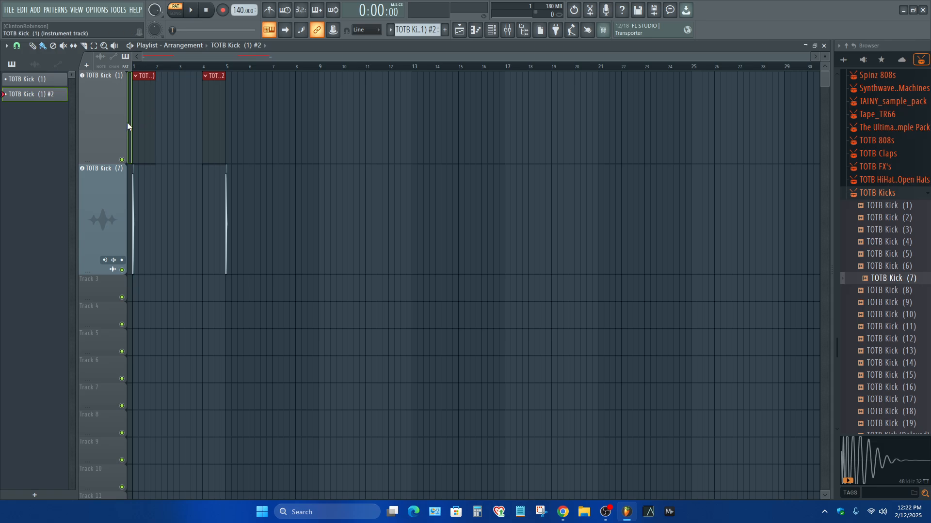
{"action": "left_click", "coordinate": [94, 239]}
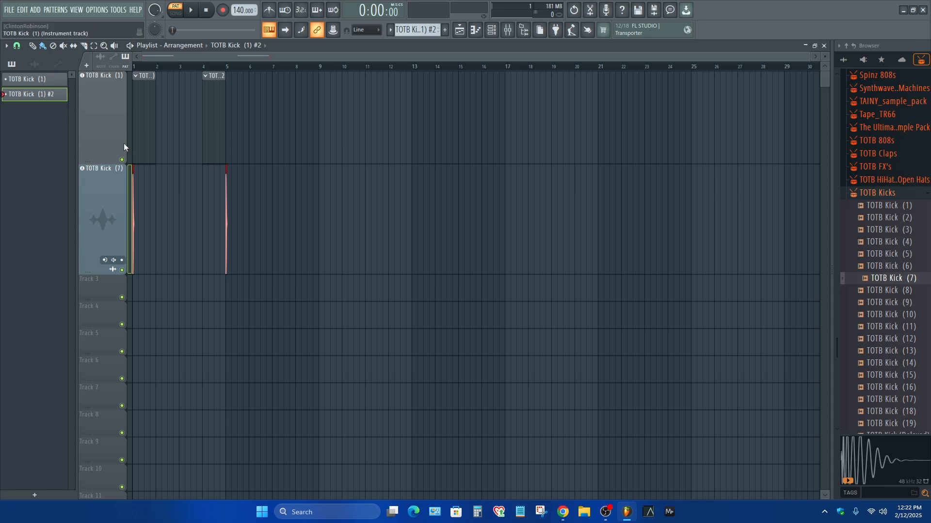
Load TOTB Kick (8) onto Track 3 as an instrument track
{"action": "left_click_drag", "start_coordinate": [886, 291], "coordinate": [109, 339]}
{"action": "left_click", "coordinate": [474, 282]}
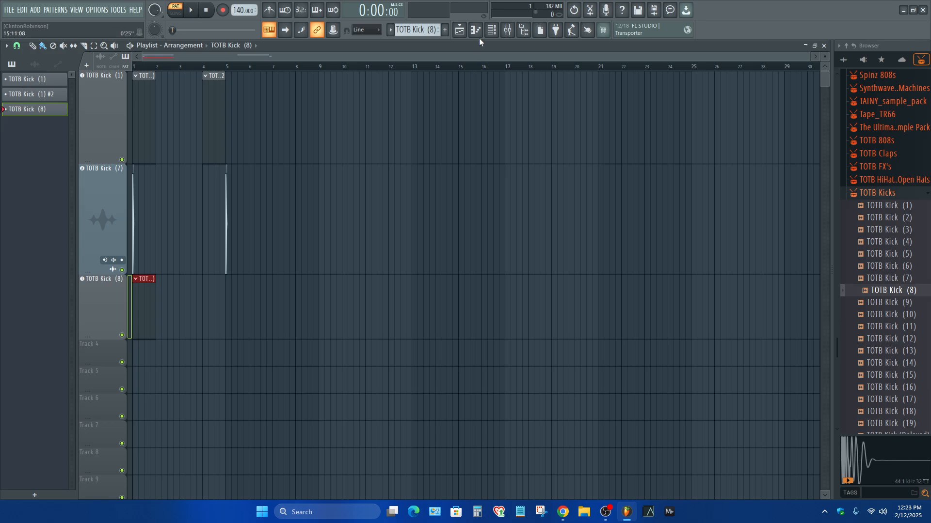
Examine how the three kick tracks are represented in the channel rack, playlist and mixer
{"action": "left_click", "coordinate": [491, 29]}
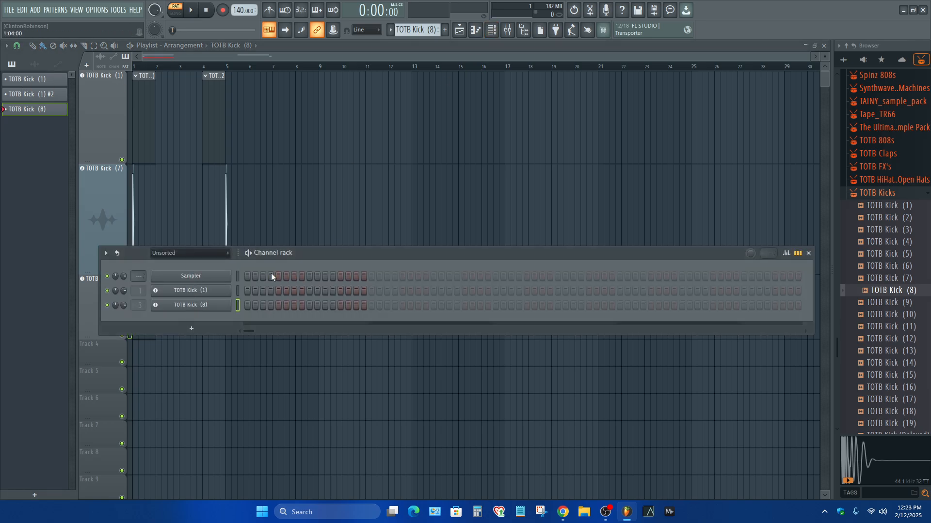
{"action": "left_click", "coordinate": [105, 187]}
{"action": "left_click_drag", "start_coordinate": [104, 186], "coordinate": [102, 325]}
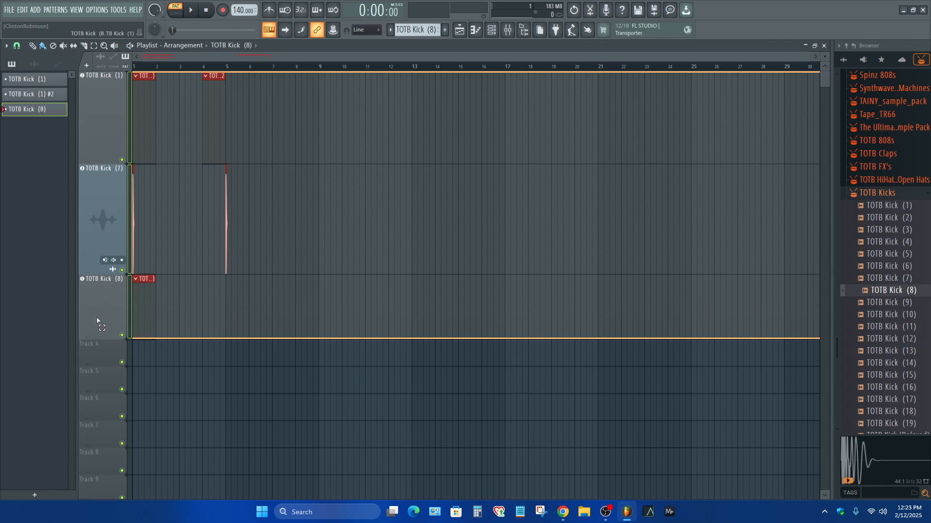
{"action": "left_click", "coordinate": [507, 29]}
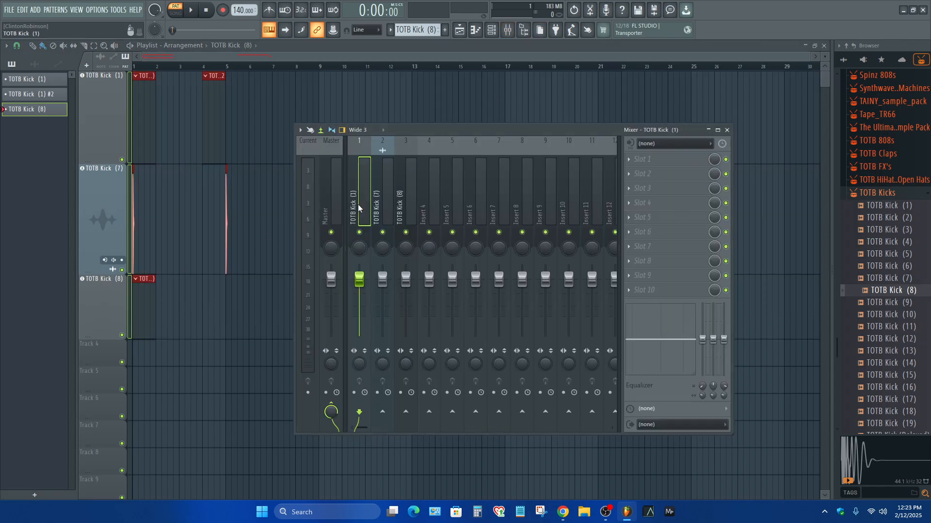
{"action": "left_click_drag", "start_coordinate": [357, 211], "coordinate": [400, 212]}
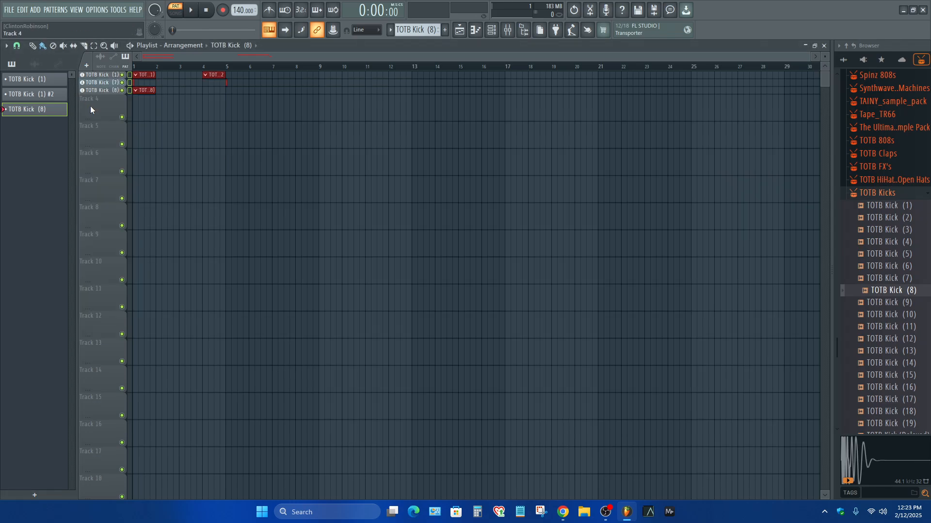
{"action": "double_click", "coordinate": [111, 92]}
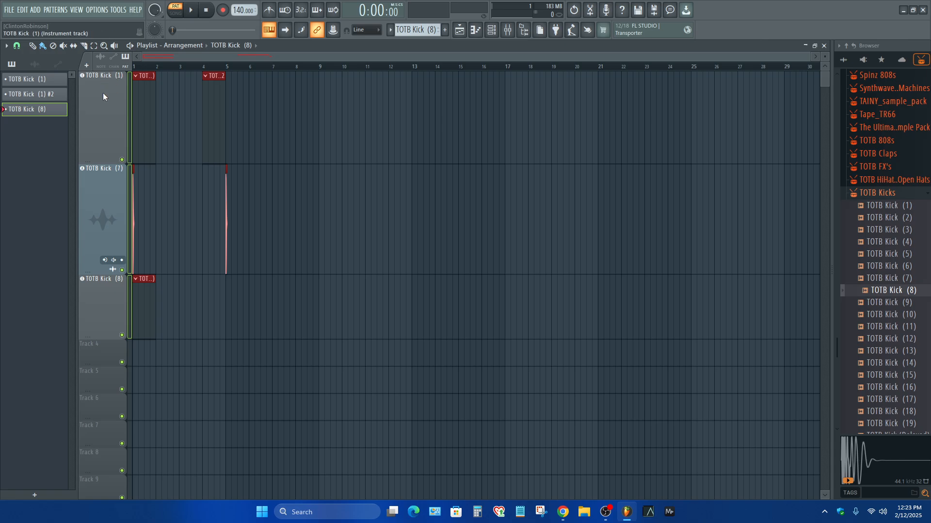
Move the TOTB Kick (1) instrument track down to the seventh playlist position and check its mixer insert
{"action": "left_click", "coordinate": [103, 96]}
{"action": "scroll", "coordinate": [107, 108], "scroll_direction": "up", "scroll_amount": 2}
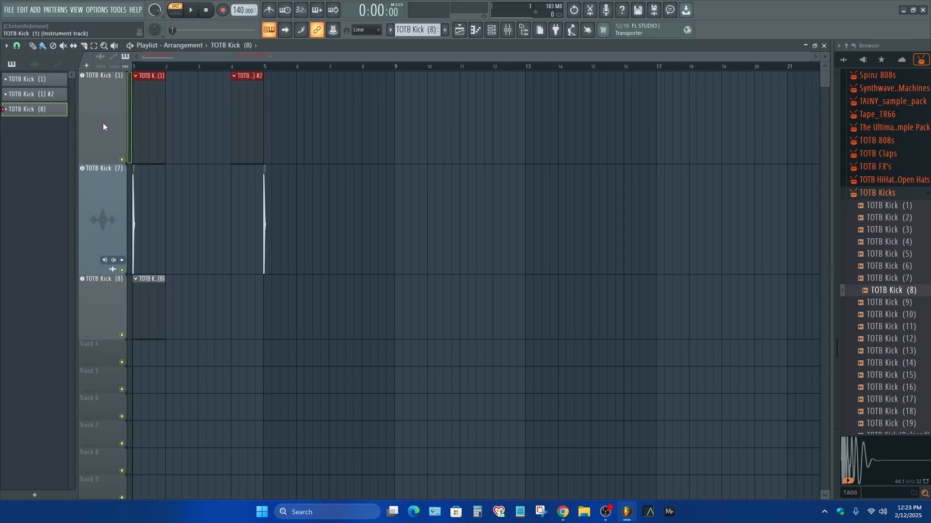
{"action": "left_click_drag", "start_coordinate": [103, 123], "coordinate": [104, 404]}
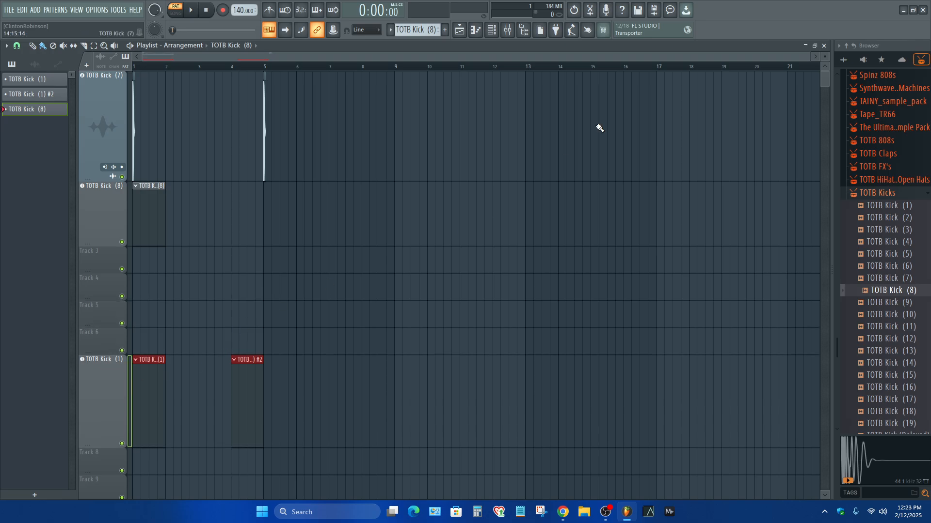
{"action": "left_click", "coordinate": [508, 29]}
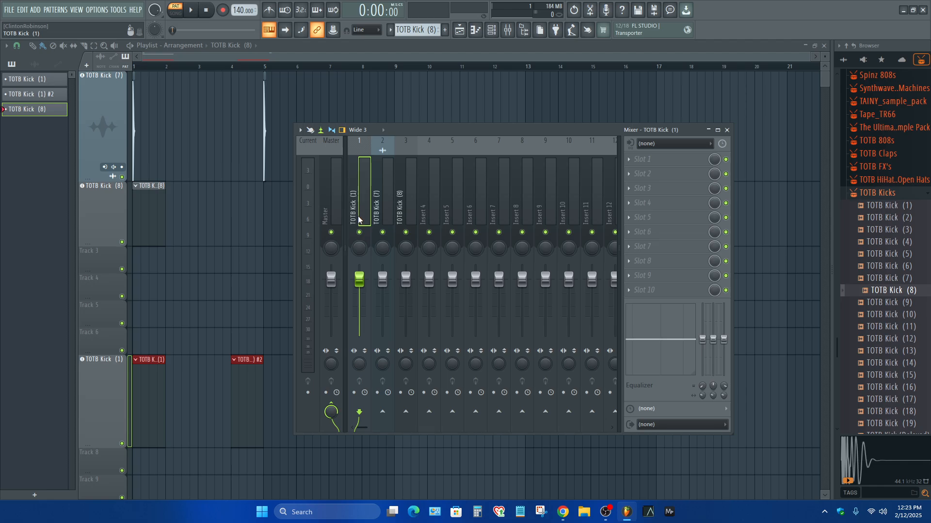
Move the TOTB Kick (1) mixer track to insert 6, then return to the playlist
{"action": "left_click_drag", "start_coordinate": [359, 219], "coordinate": [477, 221]}
{"action": "left_click_drag", "start_coordinate": [499, 129], "coordinate": [521, 86]}
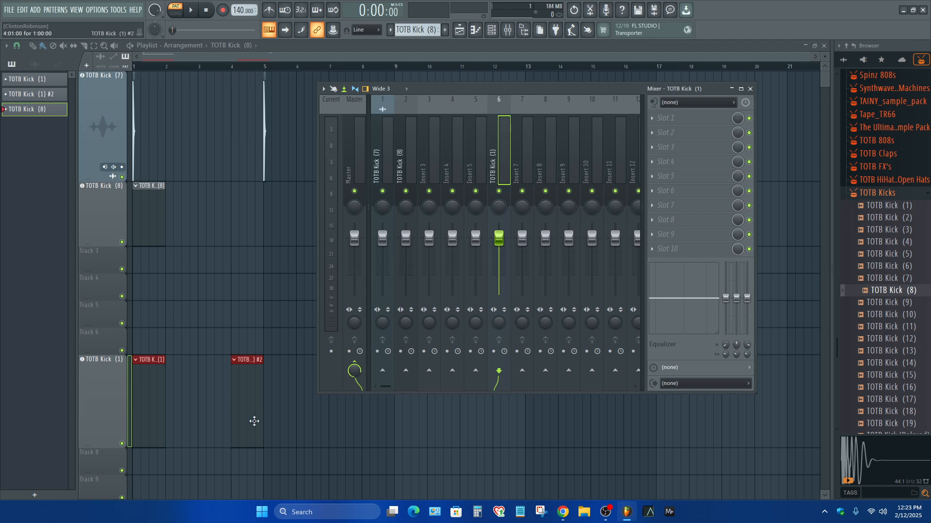
{"action": "left_click_drag", "start_coordinate": [268, 395], "coordinate": [253, 408]}
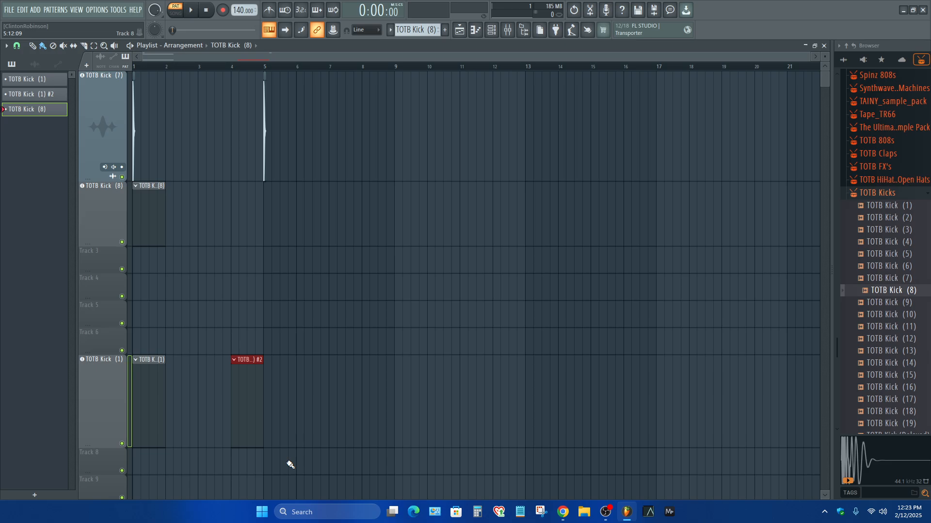
{"action": "left_click_drag", "start_coordinate": [289, 393], "coordinate": [226, 408]}
Load TOTB Kick (15) onto playlist Track 125 as an instrument track and increase the track's height
{"action": "right_click", "coordinate": [272, 300], "text": "ctrl"}
{"action": "scroll", "coordinate": [417, 325], "scroll_direction": "down", "scroll_amount": 2}
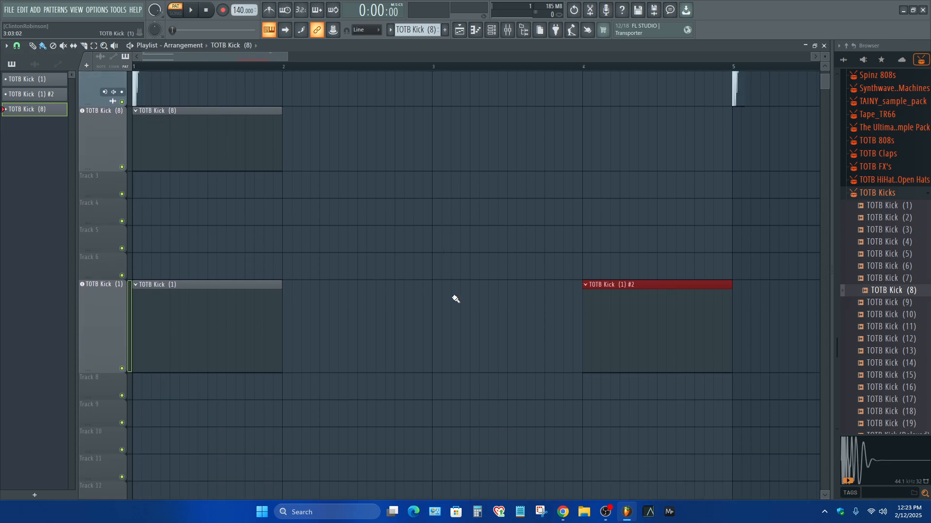
{"action": "scroll", "coordinate": [458, 296], "scroll_direction": "up", "scroll_amount": 2}
{"action": "left_click_drag", "start_coordinate": [288, 57], "coordinate": [759, 57]}
{"action": "scroll", "coordinate": [339, 284], "scroll_direction": "down", "scroll_amount": 3}
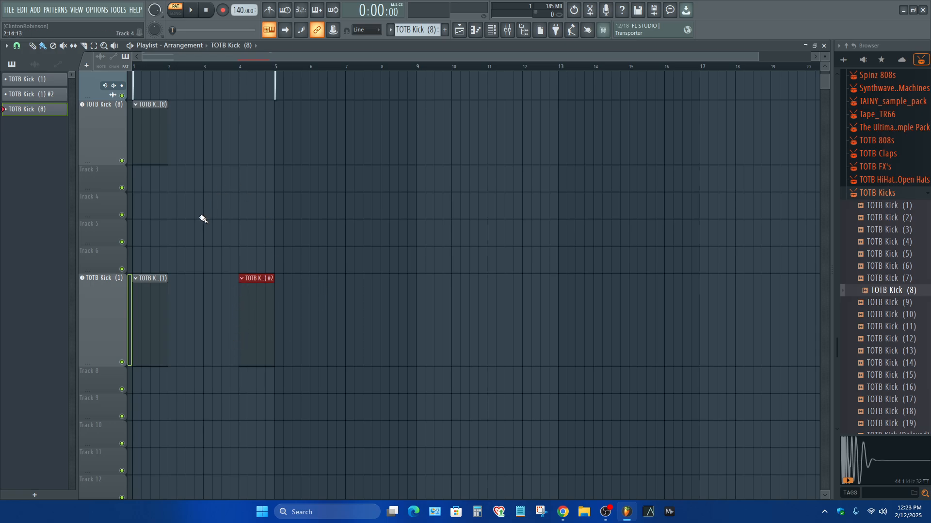
{"action": "scroll", "coordinate": [104, 446], "scroll_direction": "down", "scroll_amount": 1}
{"action": "scroll", "coordinate": [101, 436], "scroll_direction": "down", "scroll_amount": 10}
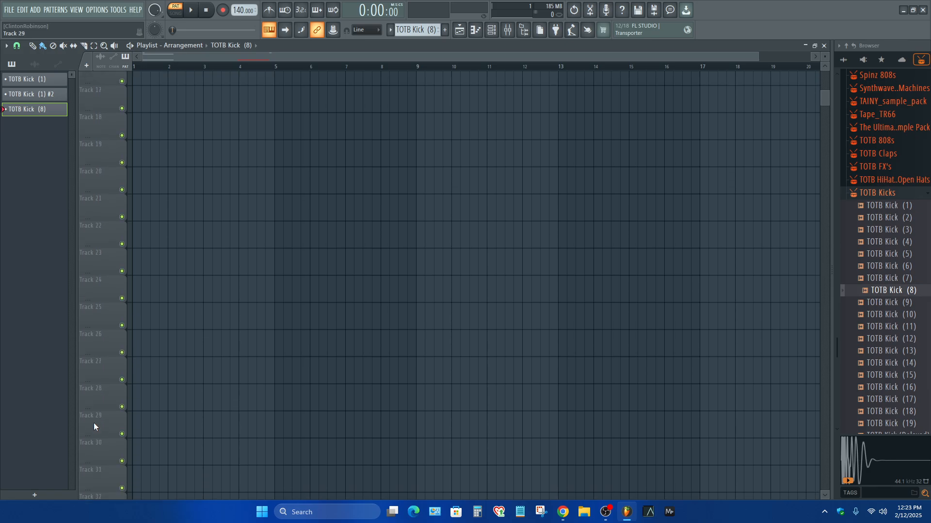
{"action": "scroll", "coordinate": [96, 400], "scroll_direction": "down", "scroll_amount": 9}
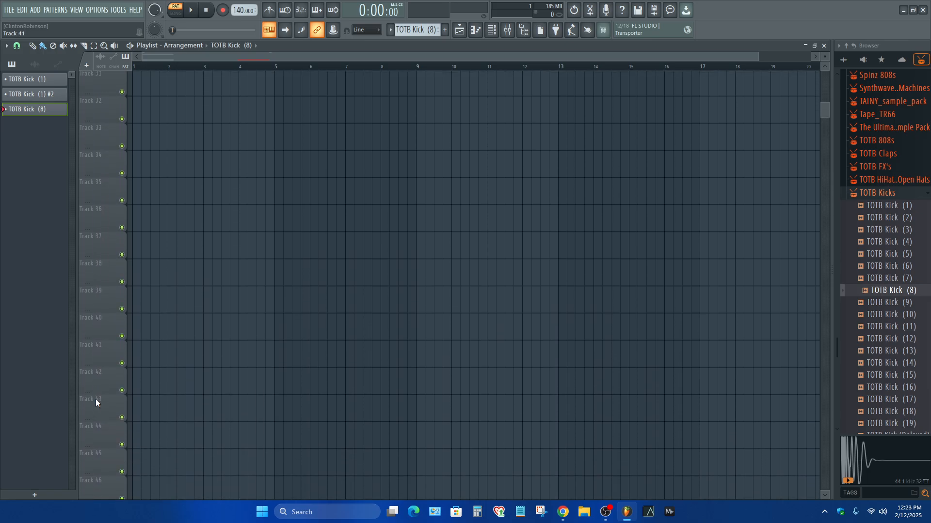
{"action": "scroll", "coordinate": [97, 405], "scroll_direction": "down", "scroll_amount": 6}
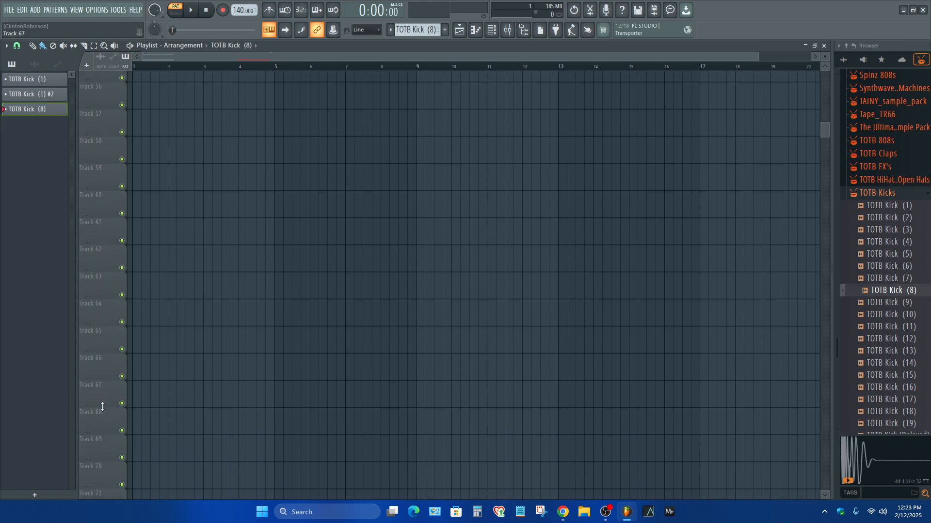
{"action": "scroll", "coordinate": [110, 414], "scroll_direction": "down", "scroll_amount": 12}
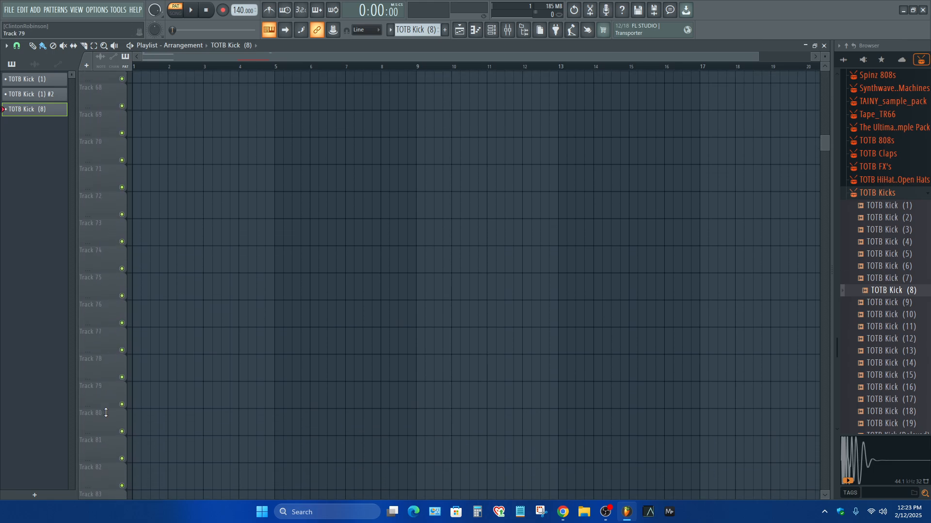
{"action": "scroll", "coordinate": [102, 417], "scroll_direction": "down", "scroll_amount": 10}
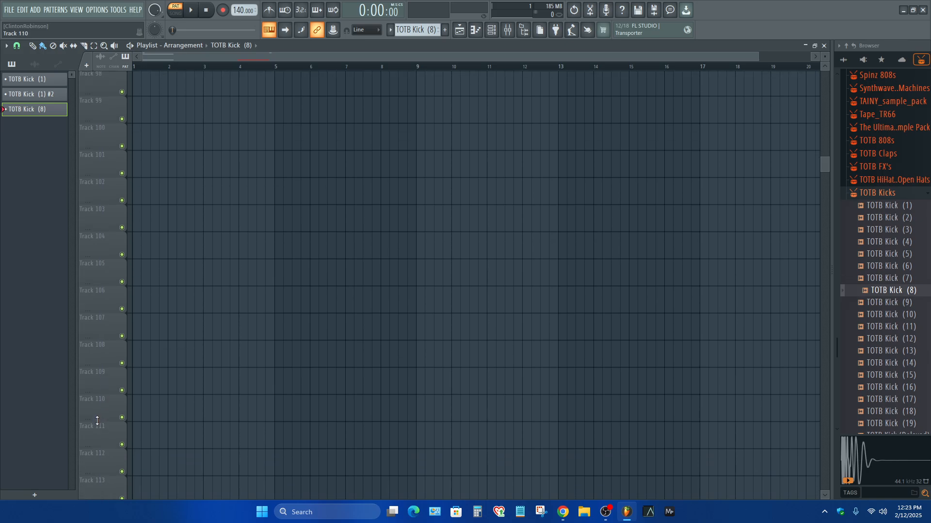
{"action": "scroll", "coordinate": [98, 407], "scroll_direction": "down", "scroll_amount": 6}
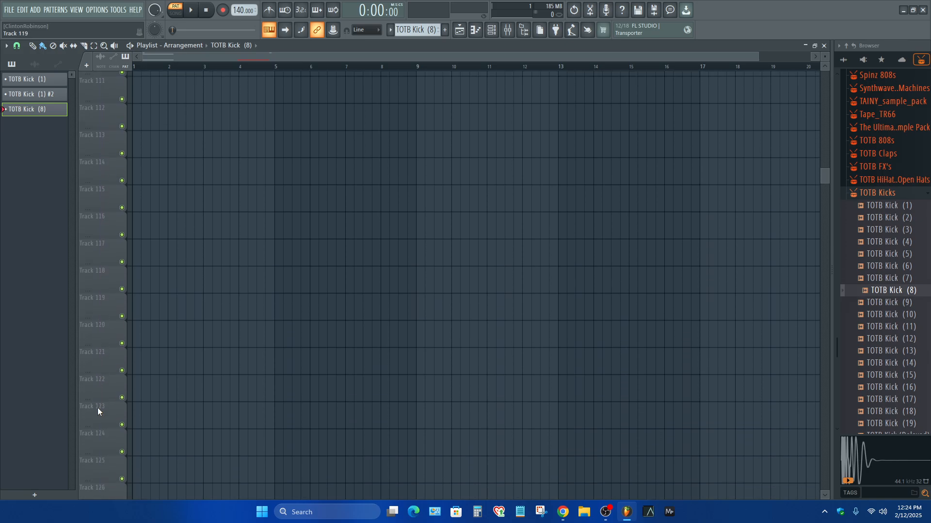
{"action": "scroll", "coordinate": [102, 388], "scroll_direction": "down", "scroll_amount": 1}
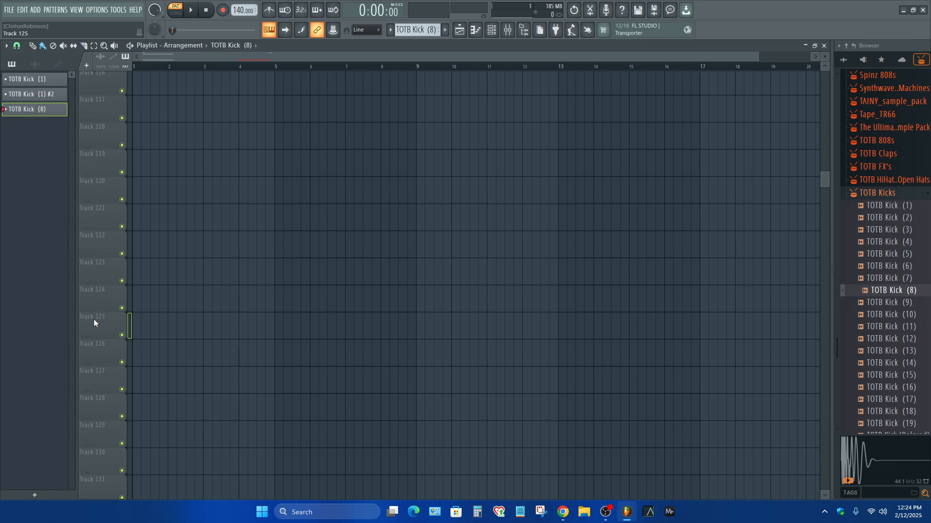
{"action": "left_click_drag", "start_coordinate": [891, 376], "coordinate": [107, 319]}
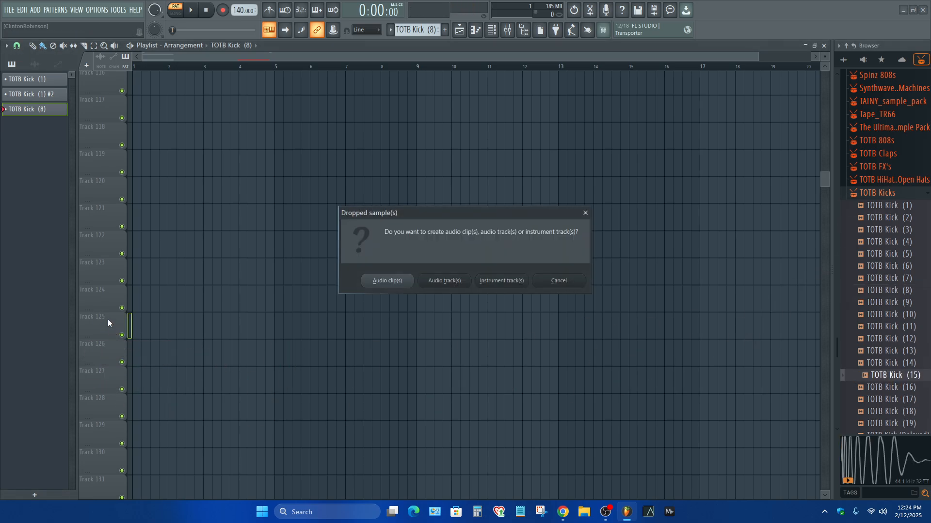
{"action": "left_click", "coordinate": [492, 283]}
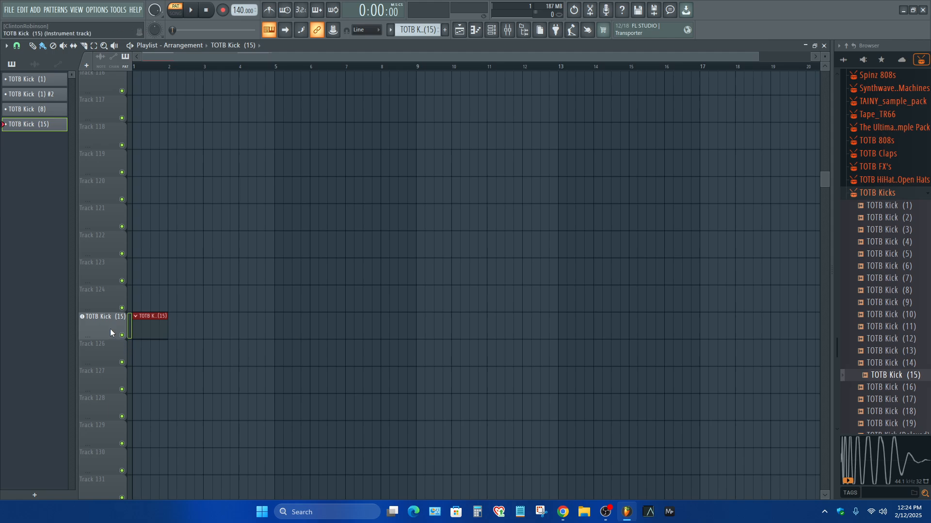
{"action": "left_click_drag", "start_coordinate": [104, 338], "coordinate": [108, 374]}
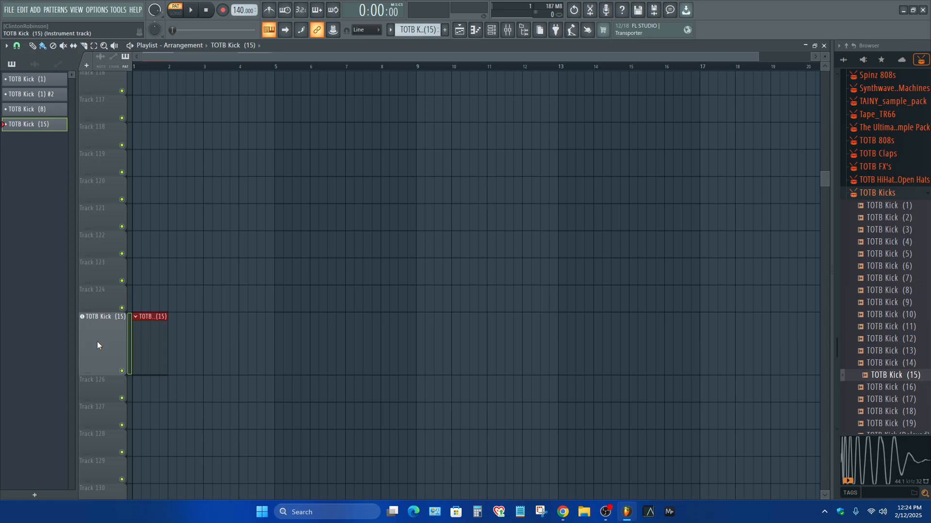
Move the TOTB Kick (15) mixer track to insert 125 and return to the playlist
{"action": "left_click", "coordinate": [508, 29]}
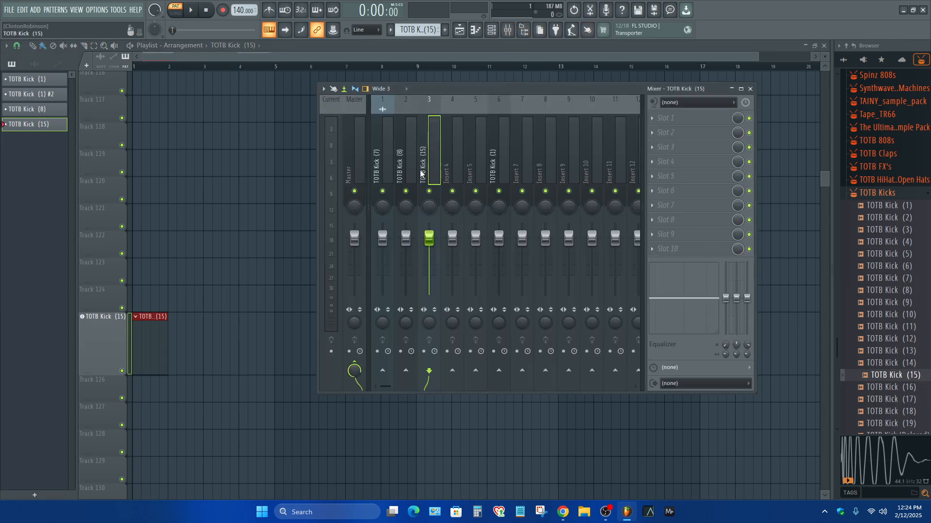
{"action": "scroll", "coordinate": [427, 170], "scroll_direction": "up", "scroll_amount": 3}
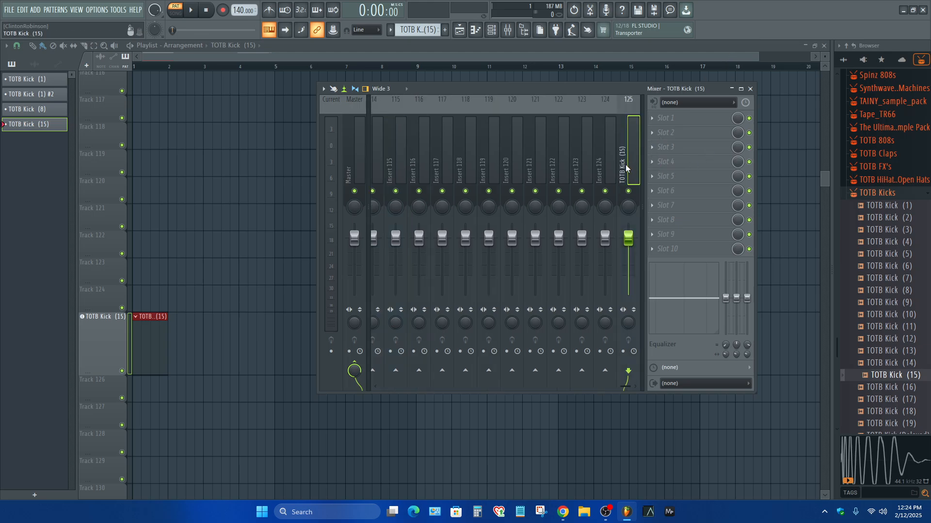
{"action": "left_click", "coordinate": [139, 351]}
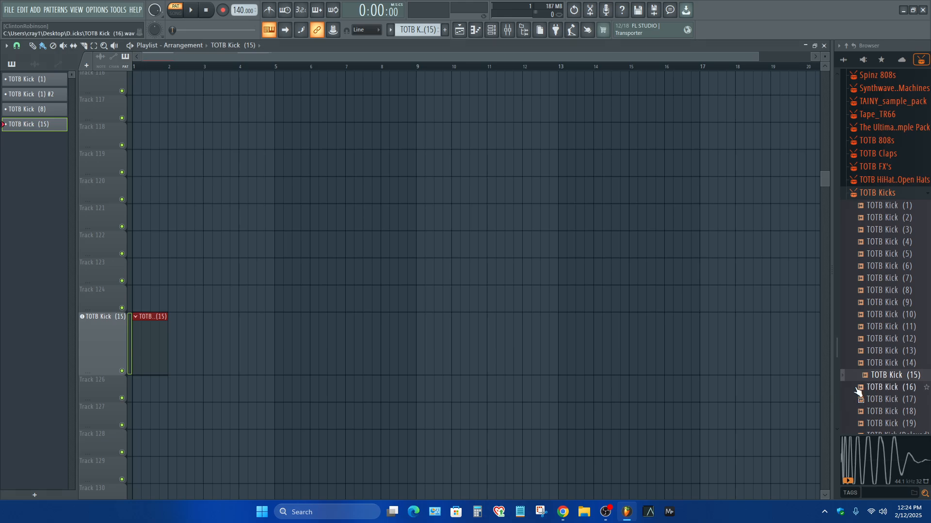
Load TOTB Kick (18) onto playlist Track 126 as an instrument track and increase the track's height
{"action": "left_click_drag", "start_coordinate": [889, 412], "coordinate": [102, 390]}
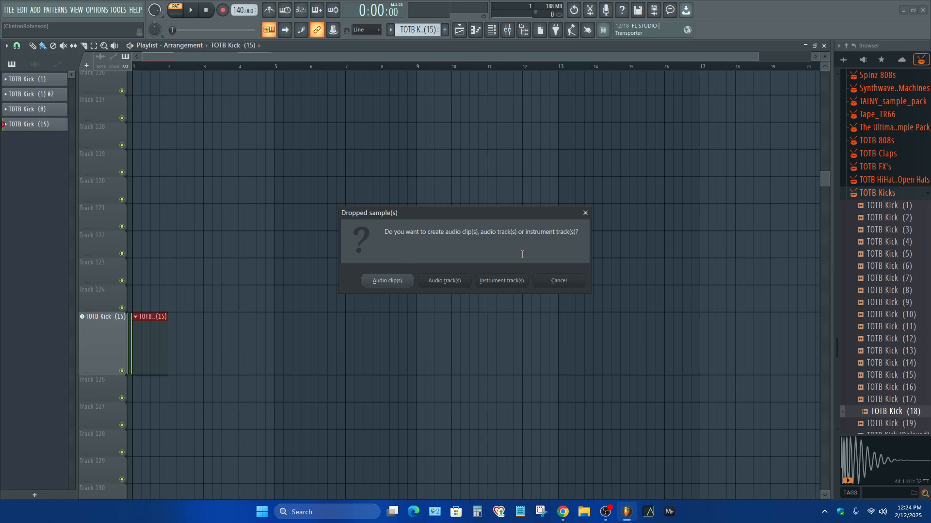
{"action": "left_click", "coordinate": [495, 285]}
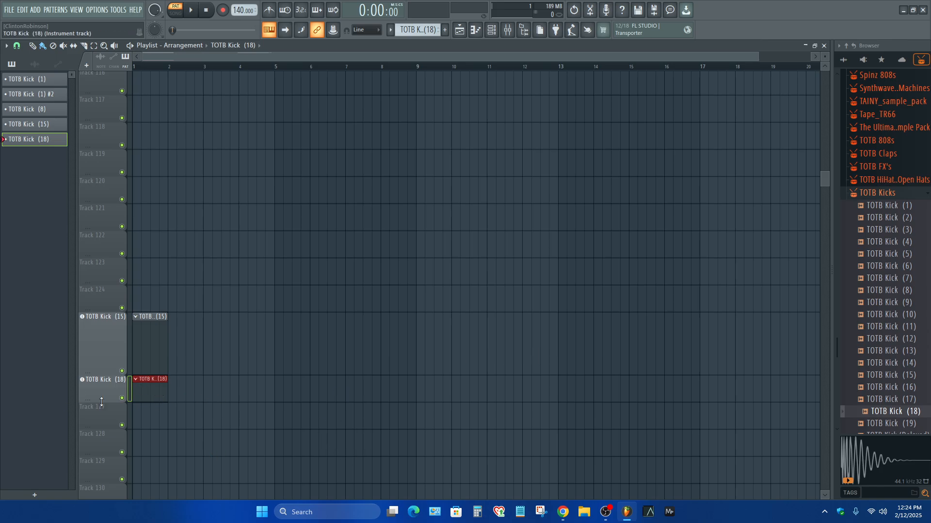
{"action": "left_click_drag", "start_coordinate": [100, 402], "coordinate": [94, 452]}
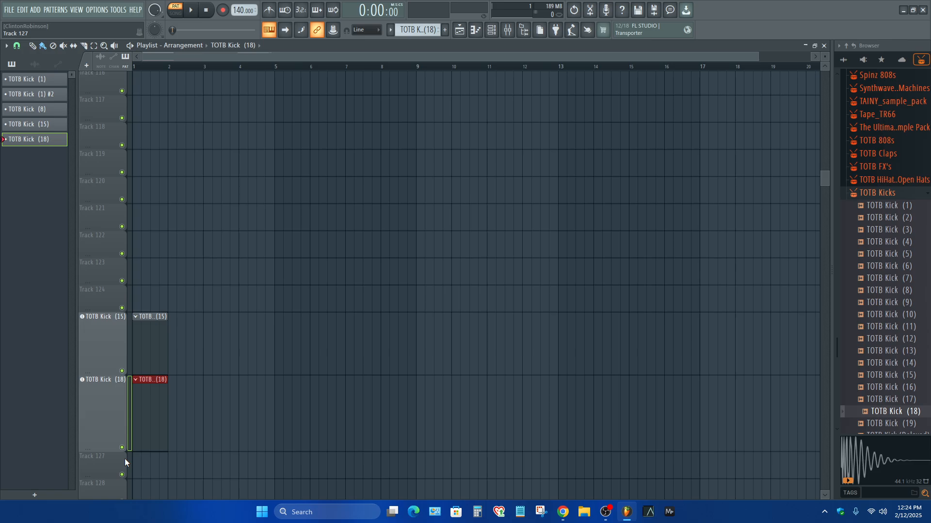
Examine the playlist tracks around TOTB Kick (15) and TOTB Kick (18) and the empty tracks above them
{"action": "scroll", "coordinate": [124, 458], "scroll_direction": "down", "scroll_amount": 3}
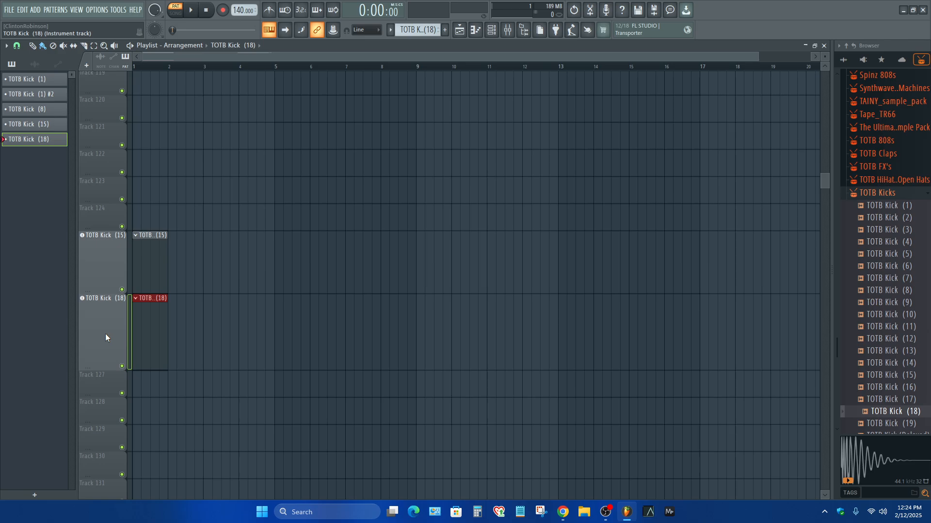
{"action": "left_click", "coordinate": [106, 333]}
{"action": "scroll", "coordinate": [104, 265], "scroll_direction": "up", "scroll_amount": 6}
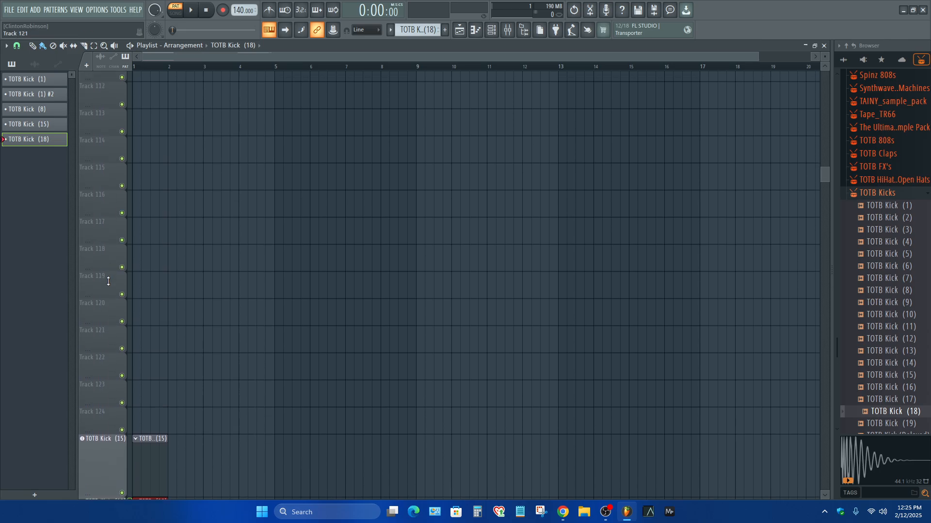
{"action": "scroll", "coordinate": [108, 262], "scroll_direction": "up", "scroll_amount": 2}
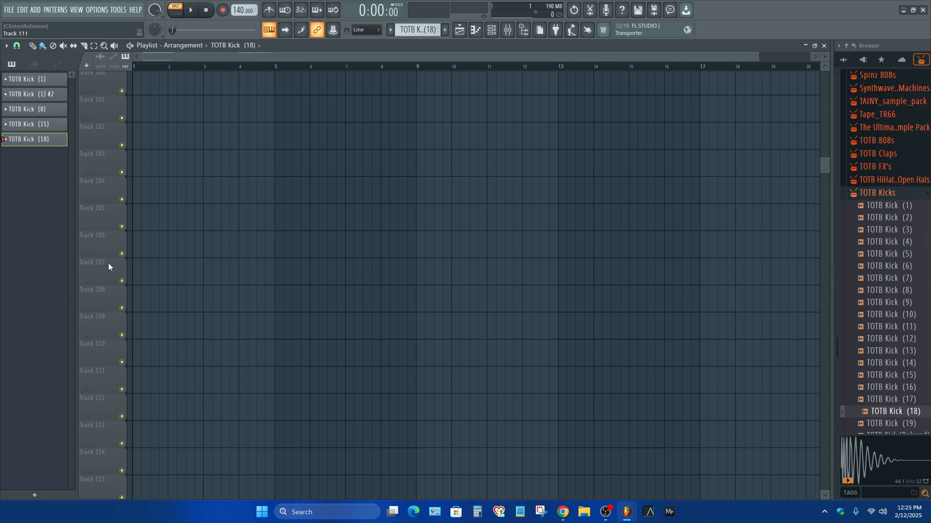
{"action": "scroll", "coordinate": [108, 263], "scroll_direction": "up", "scroll_amount": 9}
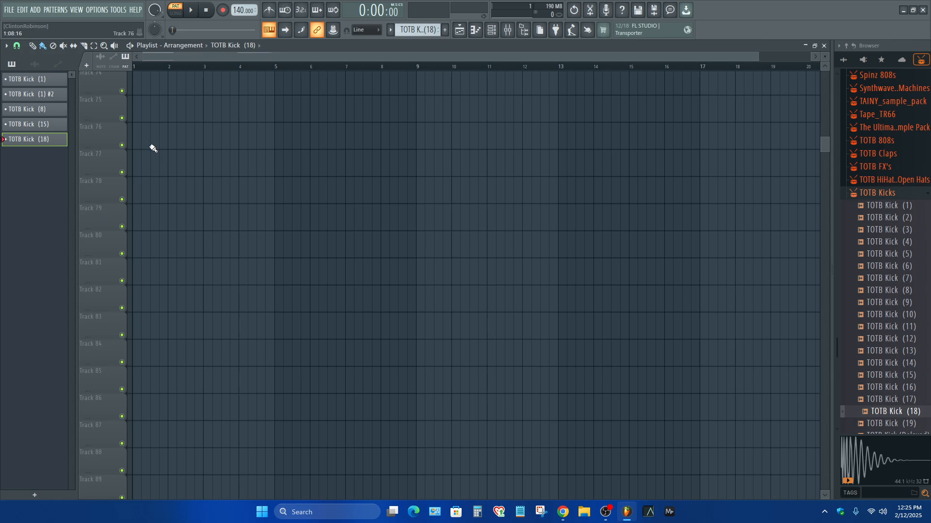
{"action": "scroll", "coordinate": [124, 197], "scroll_direction": "up", "scroll_amount": 8}
{"action": "scroll", "coordinate": [98, 173], "scroll_direction": "up", "scroll_amount": 10}
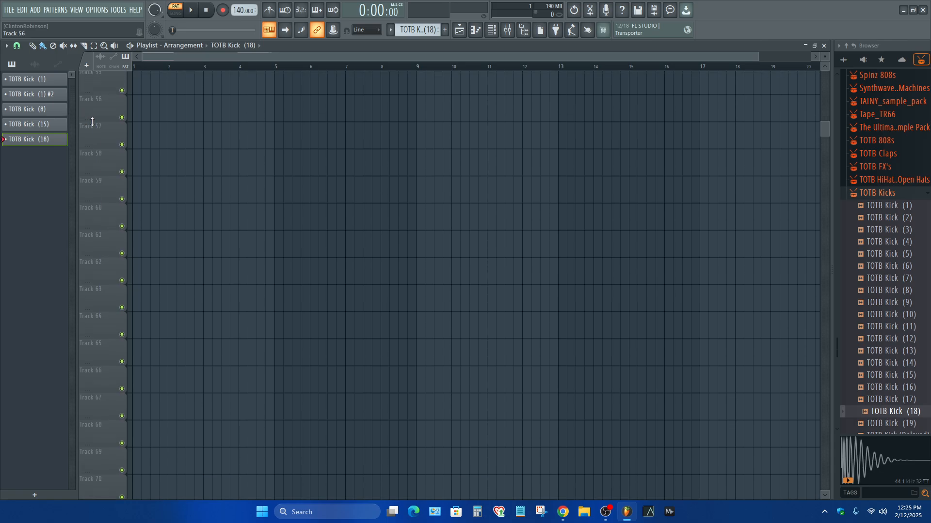
{"action": "scroll", "coordinate": [91, 234], "scroll_direction": "down", "scroll_amount": 17}
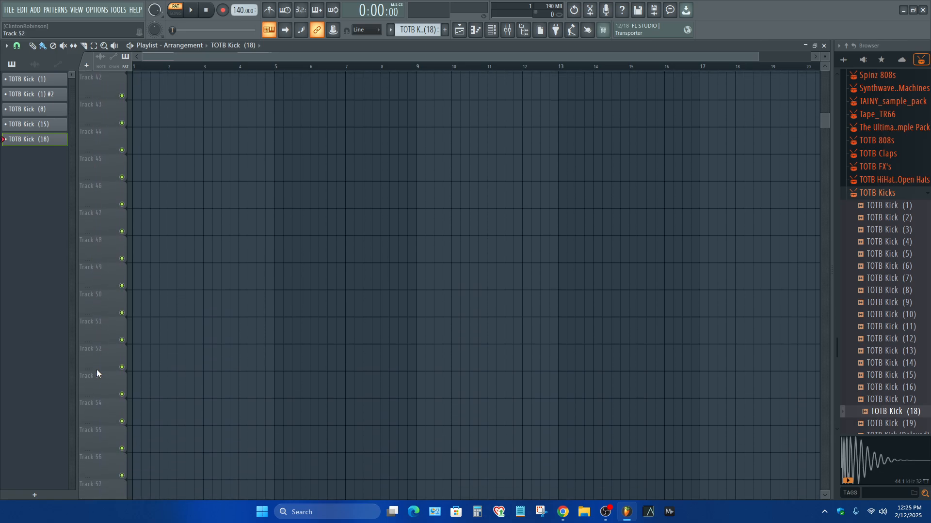
{"action": "scroll", "coordinate": [83, 458], "scroll_direction": "down", "scroll_amount": 8}
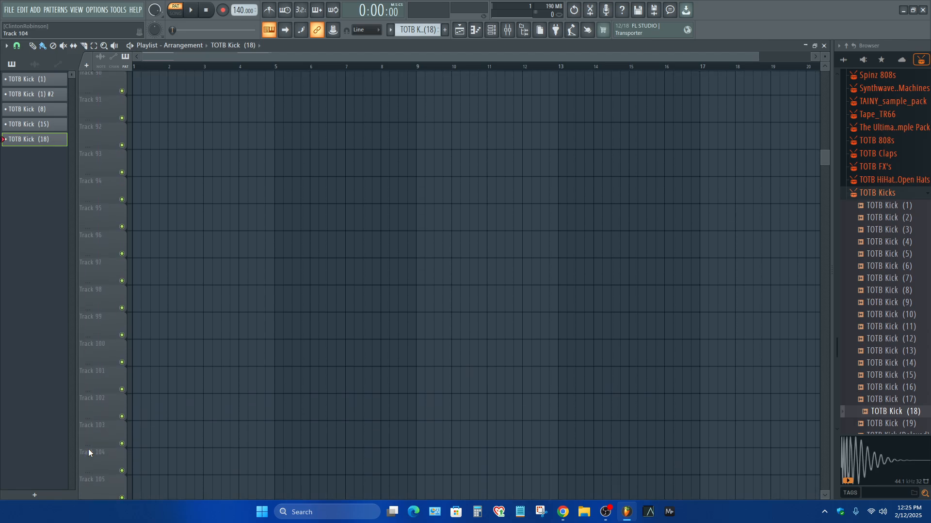
{"action": "scroll", "coordinate": [88, 449], "scroll_direction": "down", "scroll_amount": 3}
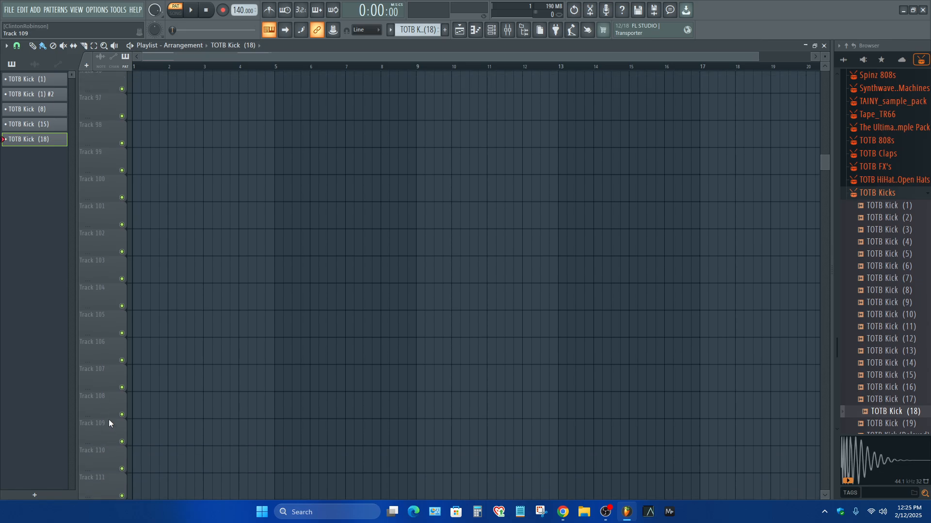
{"action": "scroll", "coordinate": [130, 318], "scroll_direction": "up", "scroll_amount": 7}
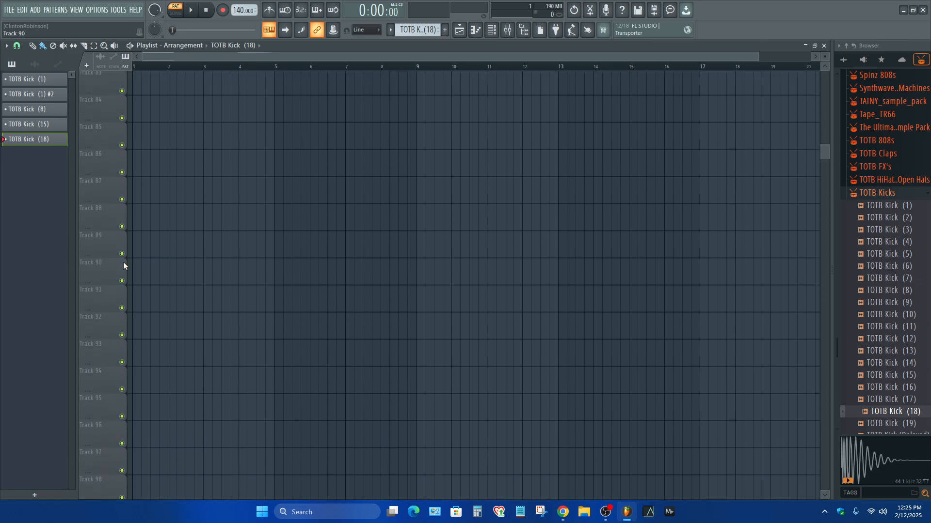
Select all patterns in the pattern list and start a new empty project without saving untitled.flp
{"action": "left_click_drag", "start_coordinate": [53, 140], "coordinate": [51, 82]}
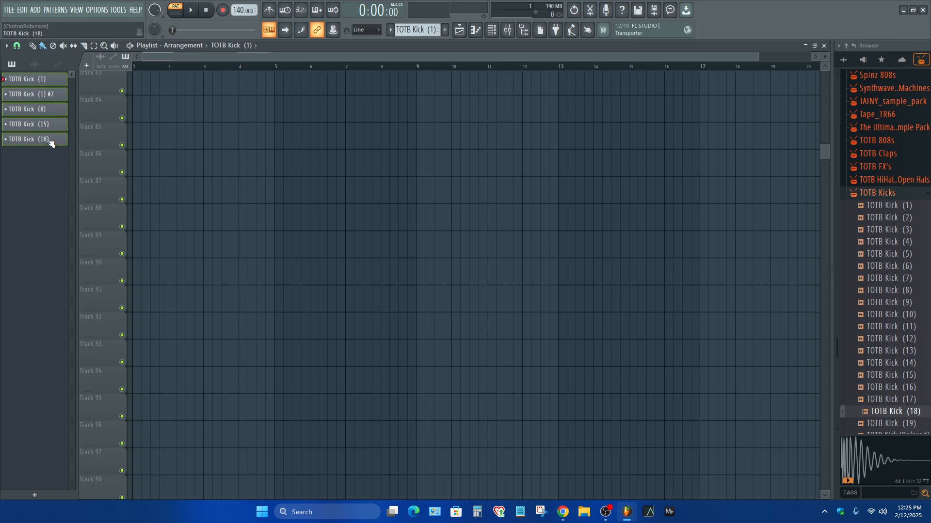
{"action": "left_click", "coordinate": [11, 10]}
{"action": "left_click", "coordinate": [19, 67]}
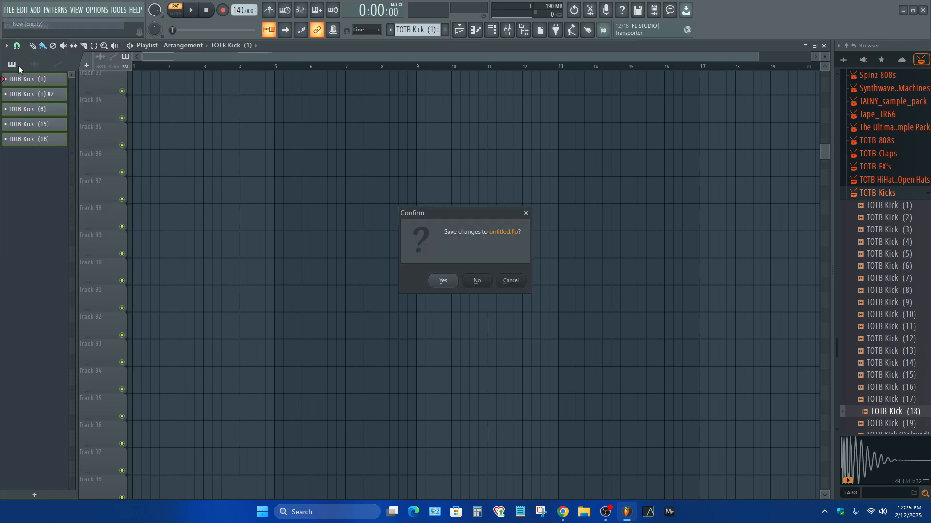
{"action": "left_click", "coordinate": [477, 280]}
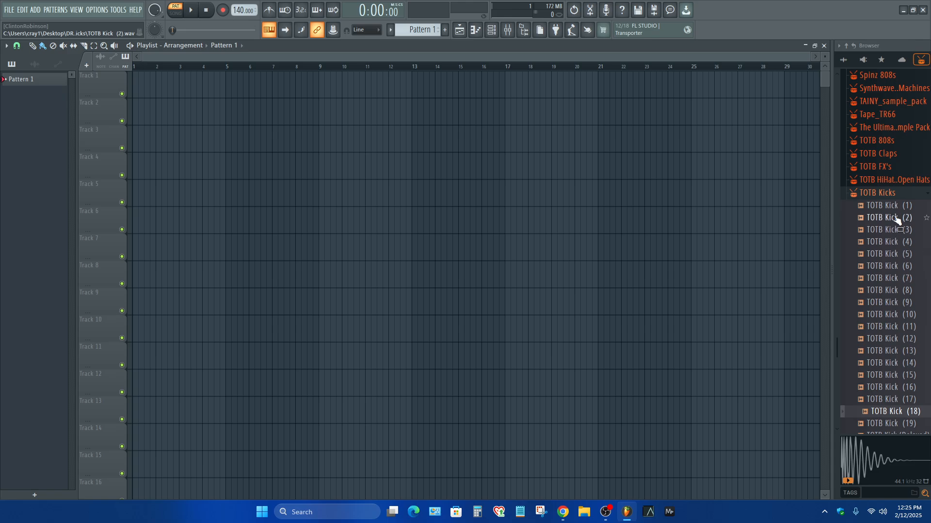
Load the TOTB Kick (1) sample onto playlist Track 1 as an instrument track
{"action": "left_click_drag", "start_coordinate": [898, 205], "coordinate": [94, 86]}
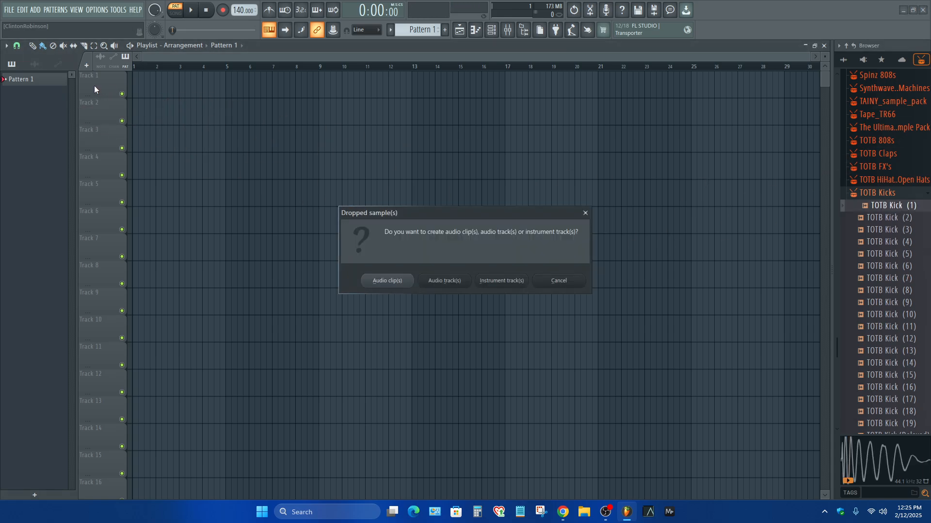
{"action": "left_click", "coordinate": [518, 281]}
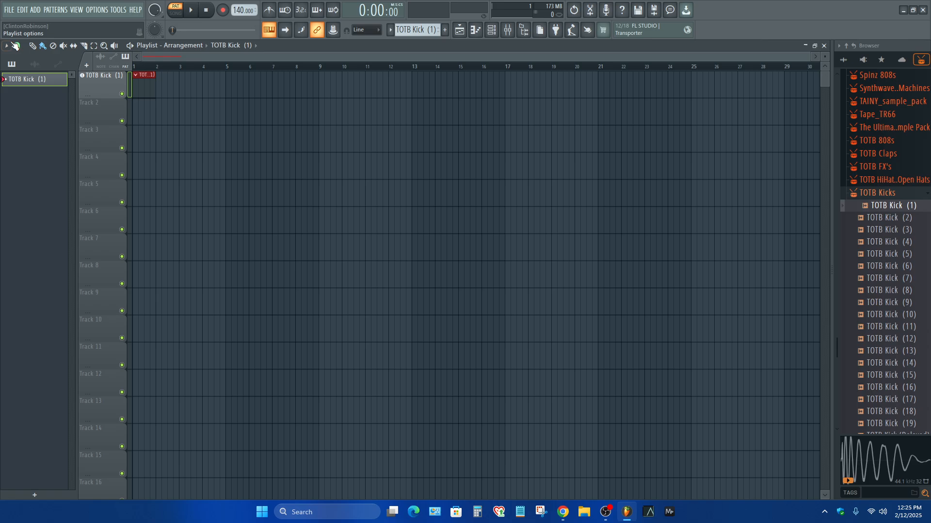
{"action": "right_click", "coordinate": [102, 87]}
{"action": "left_click", "coordinate": [129, 78]}
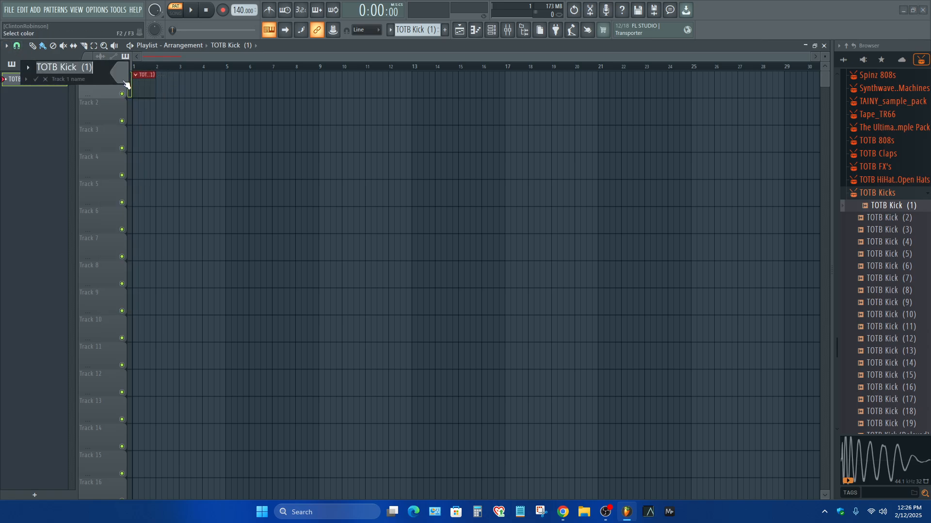
{"action": "type", "text": "kick"}
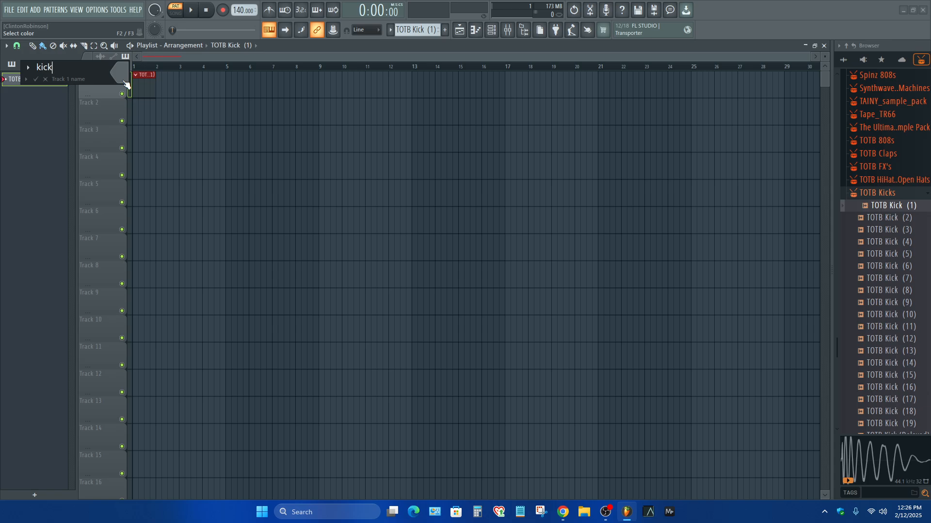
{"action": "key", "text": "BackSpace"}
{"action": "key", "text": "BackSpace"}
{"action": "key", "text": "BackSpace"}
{"action": "key", "text": "BackSpace"}
{"action": "type", "text": "KICK"}
{"action": "left_click", "coordinate": [125, 82]}
{"action": "left_click", "coordinate": [202, 103]}
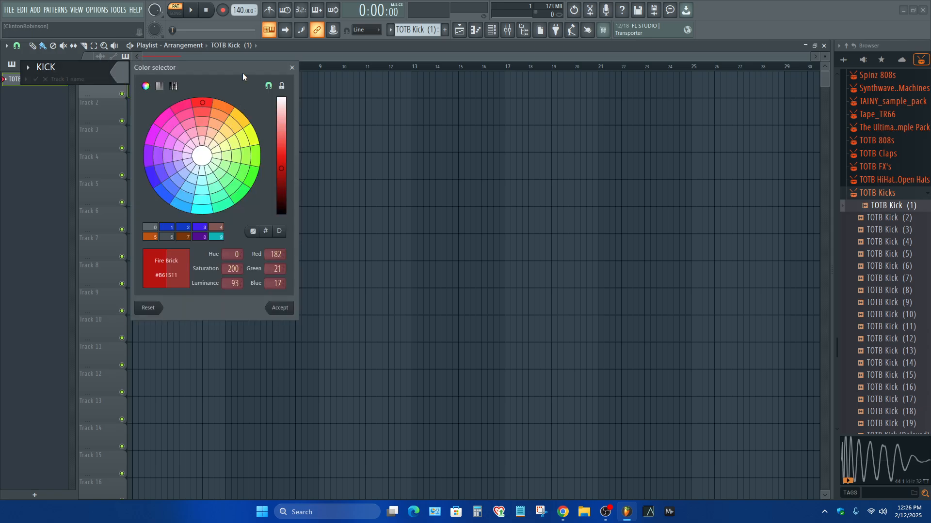
{"action": "left_click_drag", "start_coordinate": [216, 71], "coordinate": [397, 90]}
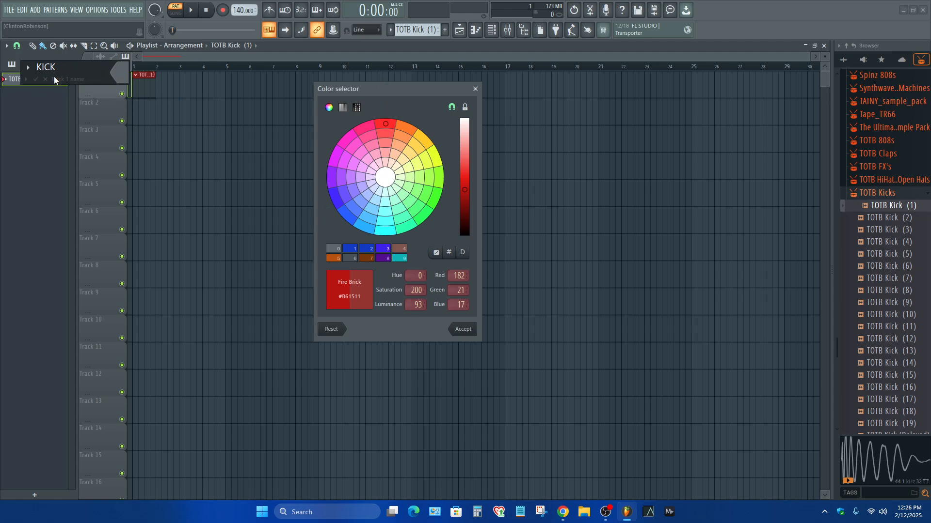
{"action": "left_click", "coordinate": [475, 89]}
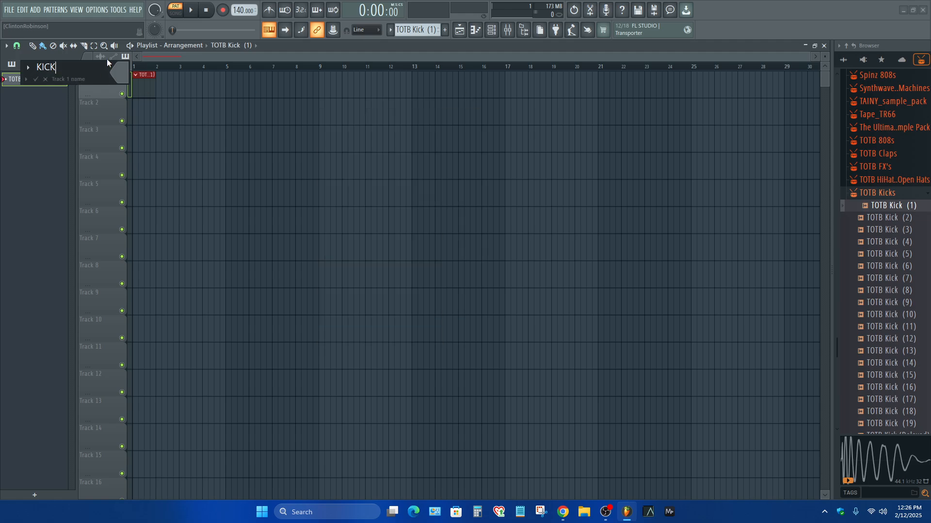
{"action": "left_click", "coordinate": [45, 79]}
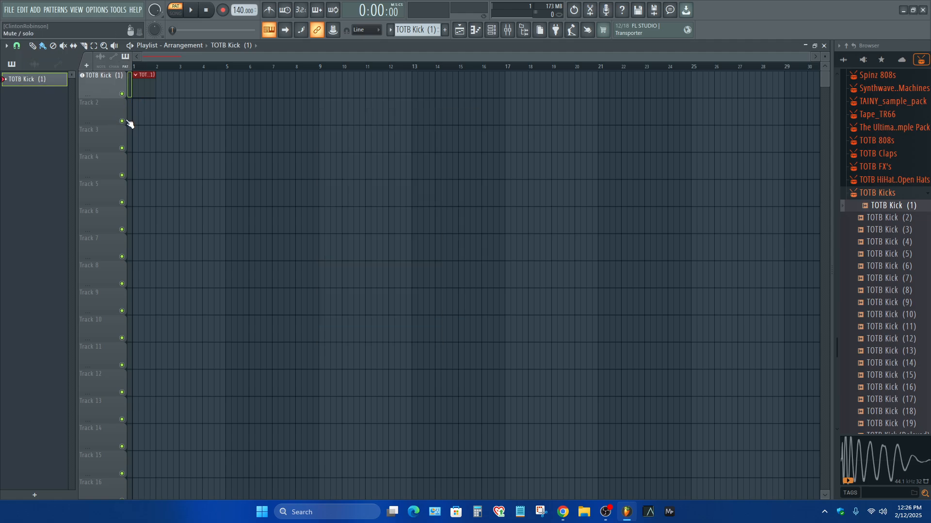
{"action": "left_click", "coordinate": [134, 119]}
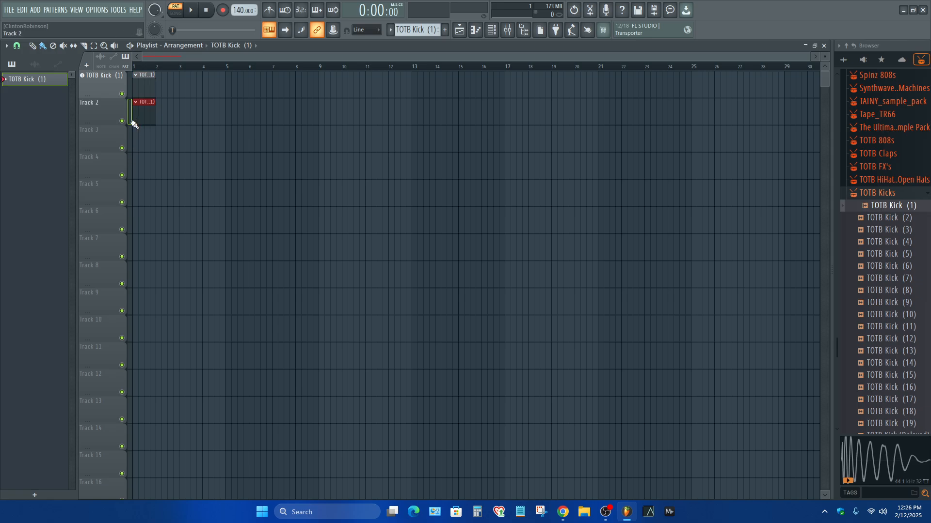
{"action": "right_click", "coordinate": [133, 116]}
{"action": "right_click", "coordinate": [98, 118]}
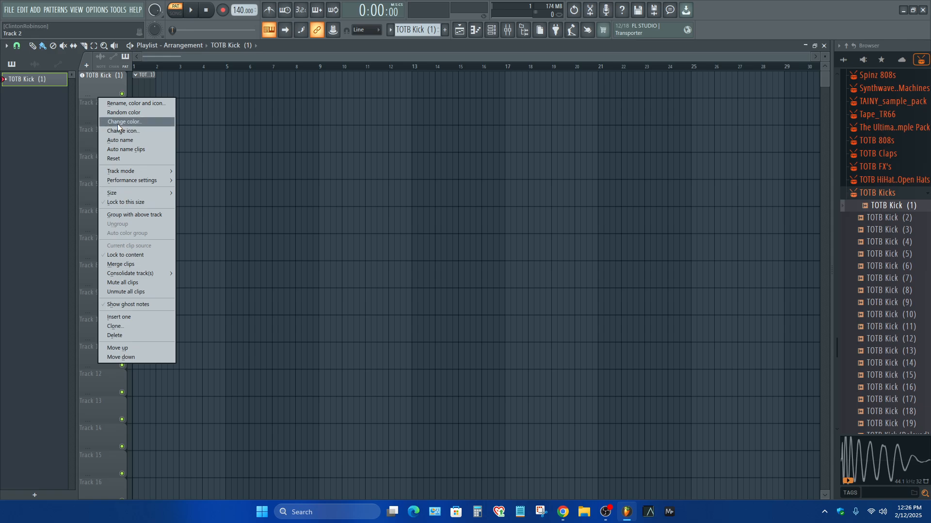
{"action": "left_click", "coordinate": [115, 121]}
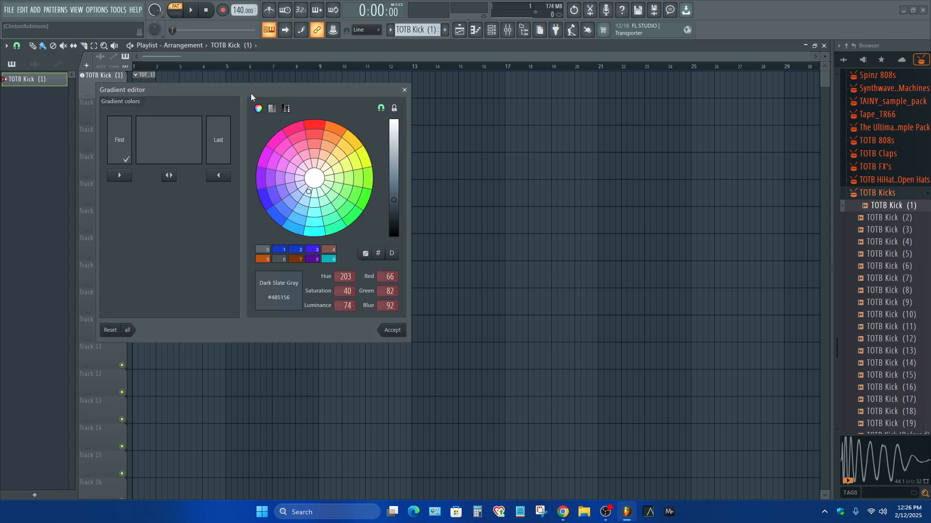
{"action": "left_click_drag", "start_coordinate": [251, 94], "coordinate": [504, 106]}
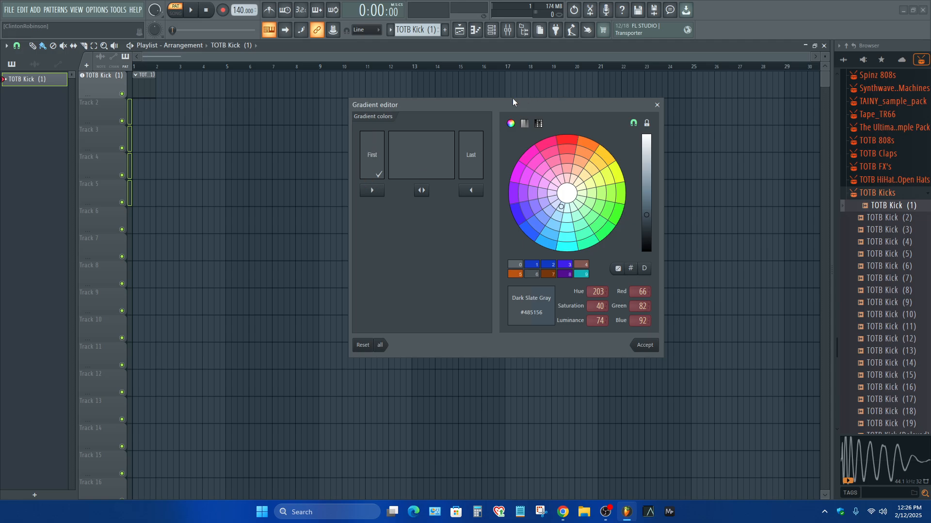
{"action": "left_click_drag", "start_coordinate": [512, 108], "coordinate": [443, 126]}
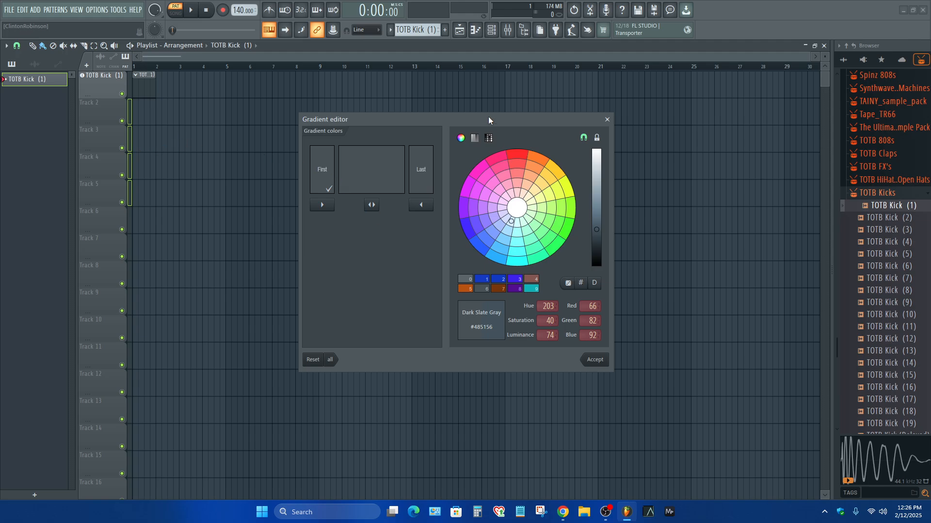
{"action": "left_click_drag", "start_coordinate": [469, 118], "coordinate": [522, 136]}
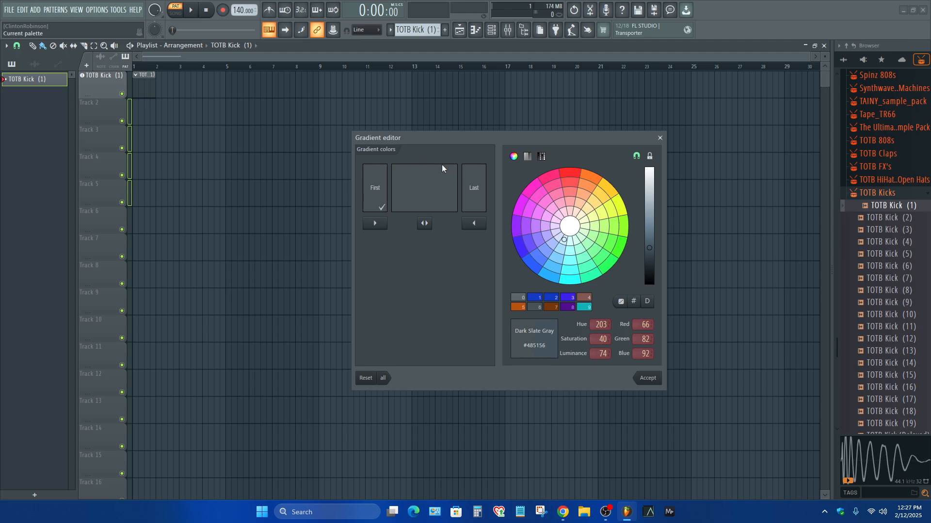
{"action": "left_click_drag", "start_coordinate": [454, 142], "coordinate": [422, 163]}
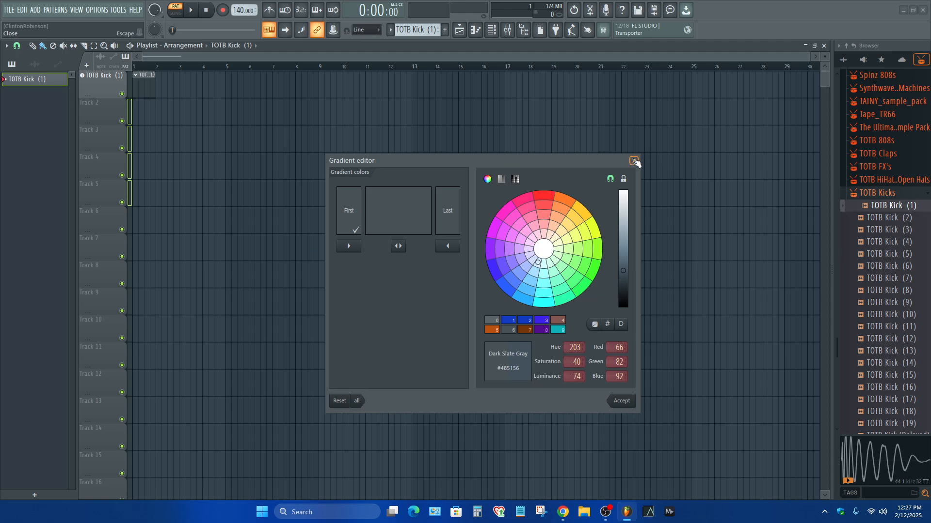
{"action": "left_click_drag", "start_coordinate": [557, 158], "coordinate": [533, 188]}
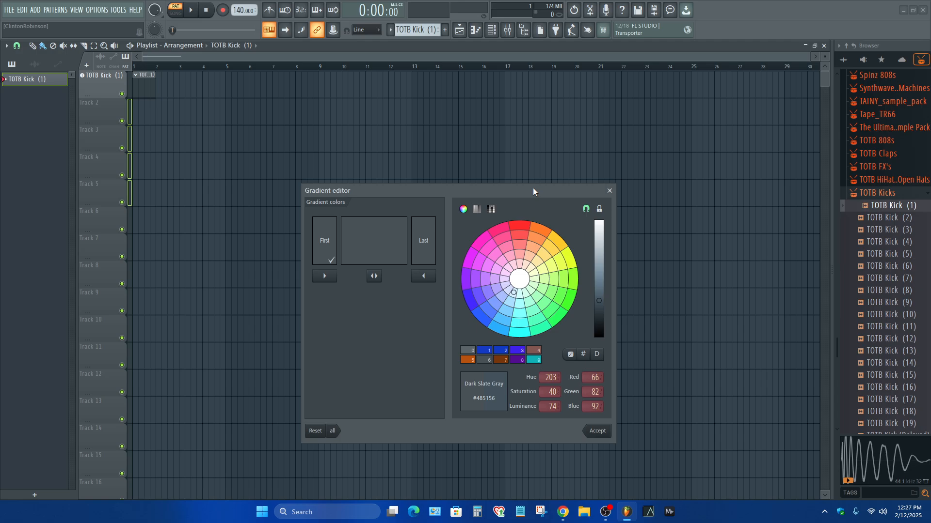
{"action": "left_click", "coordinate": [610, 191]}
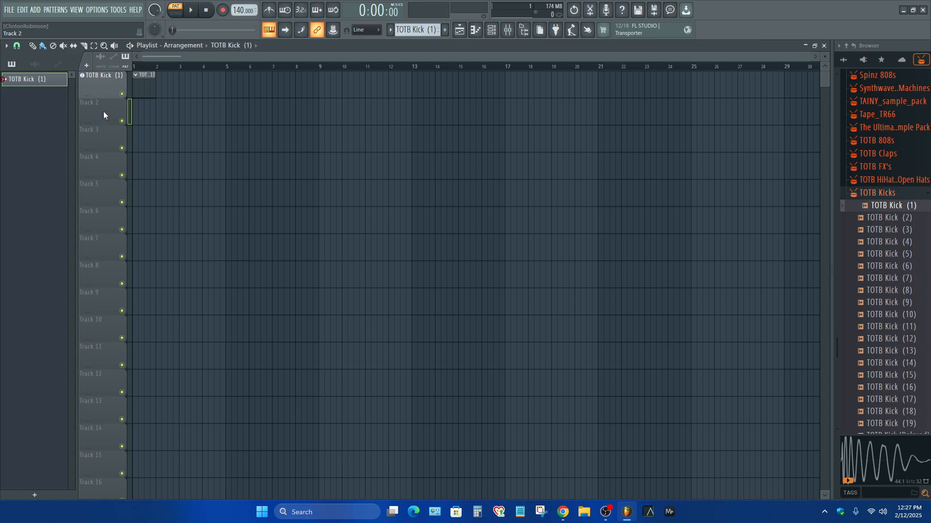
Rename the TOTB Kick (1) playlist track KICK and give it a medium blue color (RGB 41, 17, 182)
{"action": "right_click", "coordinate": [100, 83]}
{"action": "left_click", "coordinate": [130, 76]}
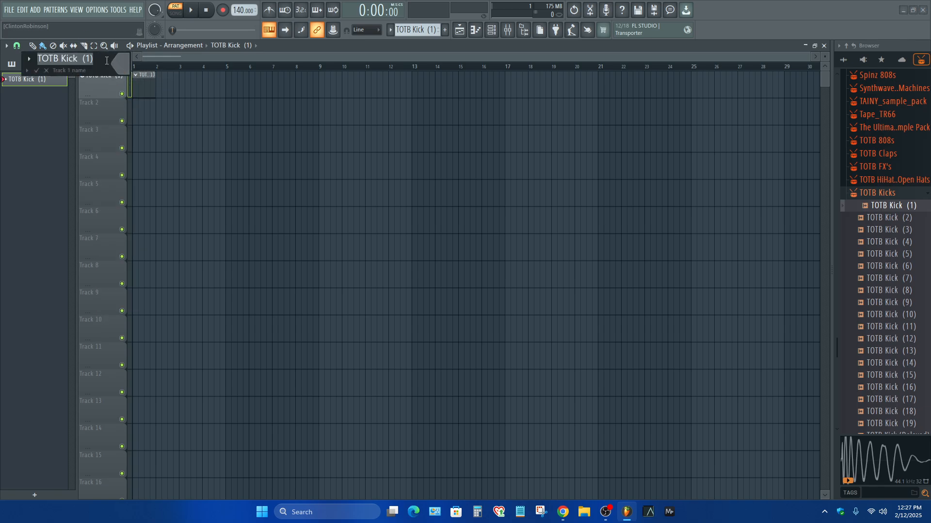
{"action": "type", "text": "KICK"}
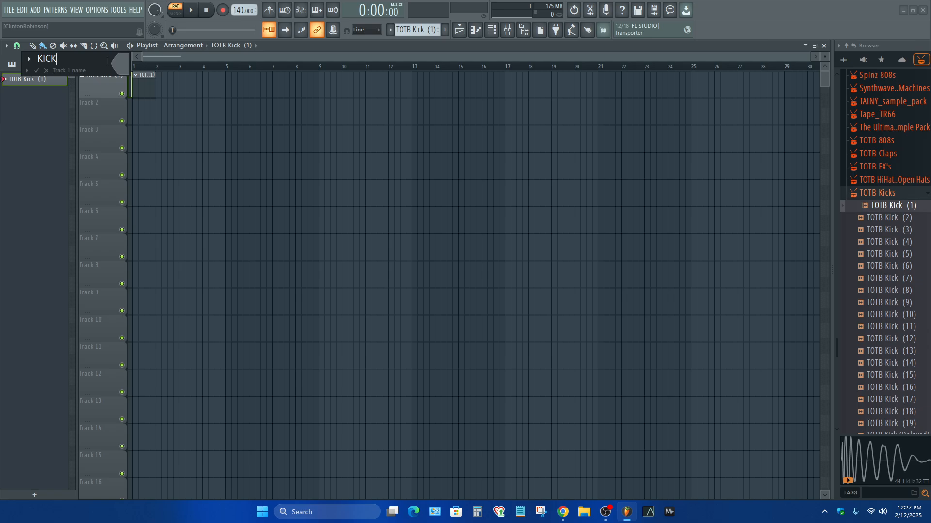
{"action": "left_click", "coordinate": [123, 65]}
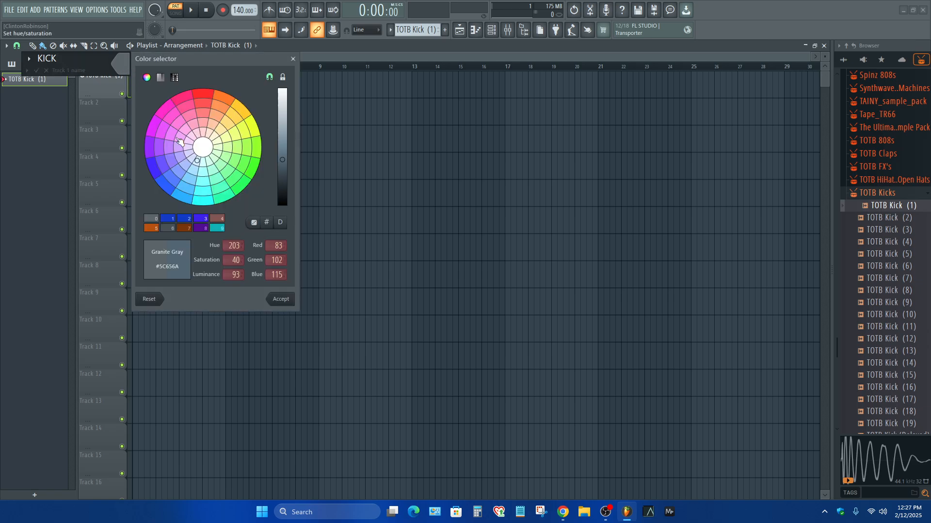
{"action": "left_click", "coordinate": [145, 173]}
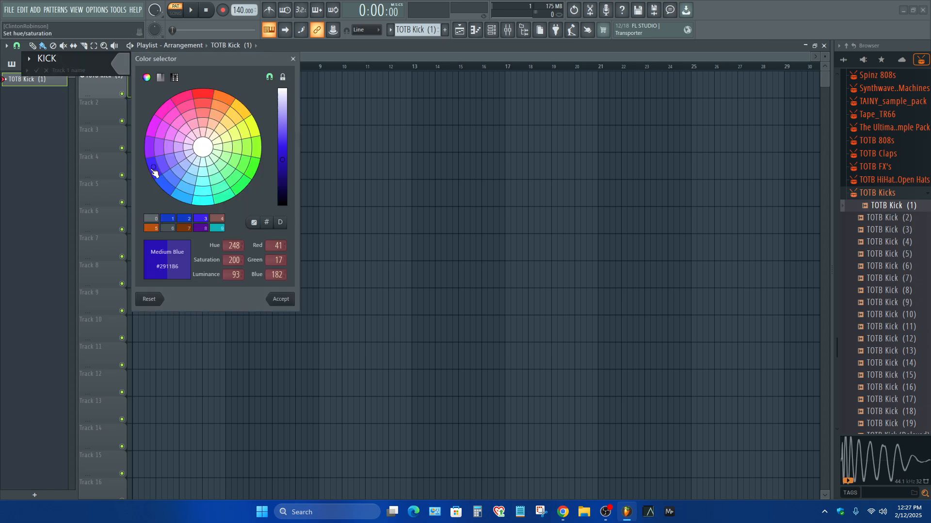
{"action": "left_click", "coordinate": [281, 300]}
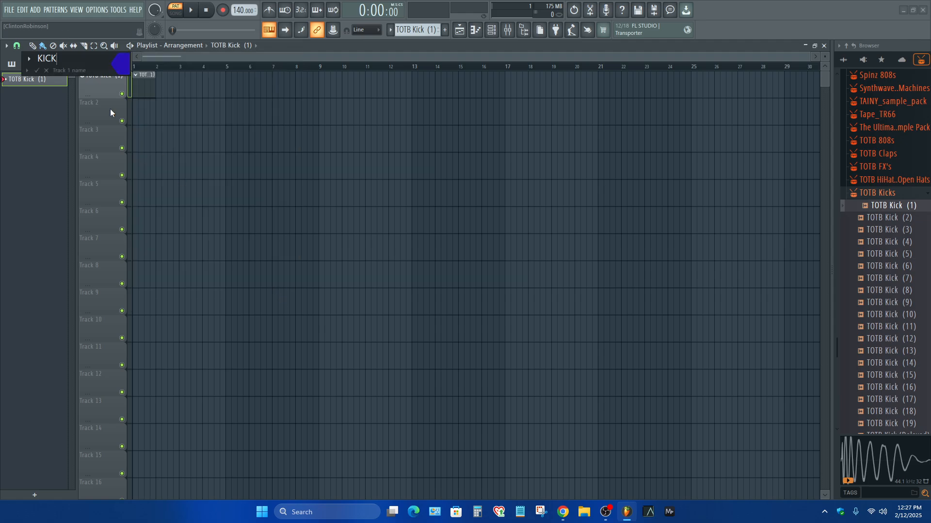
{"action": "left_click", "coordinate": [41, 72]}
{"action": "right_click", "coordinate": [99, 73]}
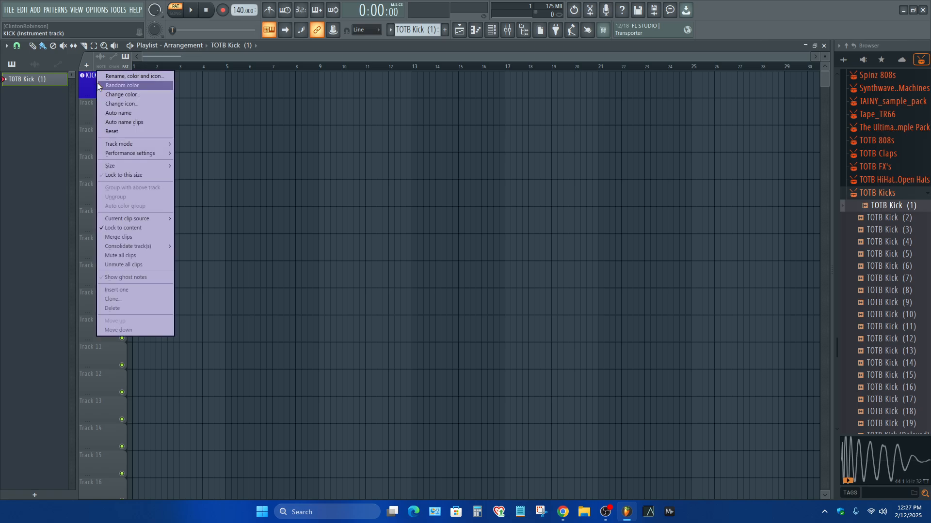
{"action": "left_click", "coordinate": [125, 123]}
{"action": "left_click_drag", "start_coordinate": [99, 97], "coordinate": [100, 126]}
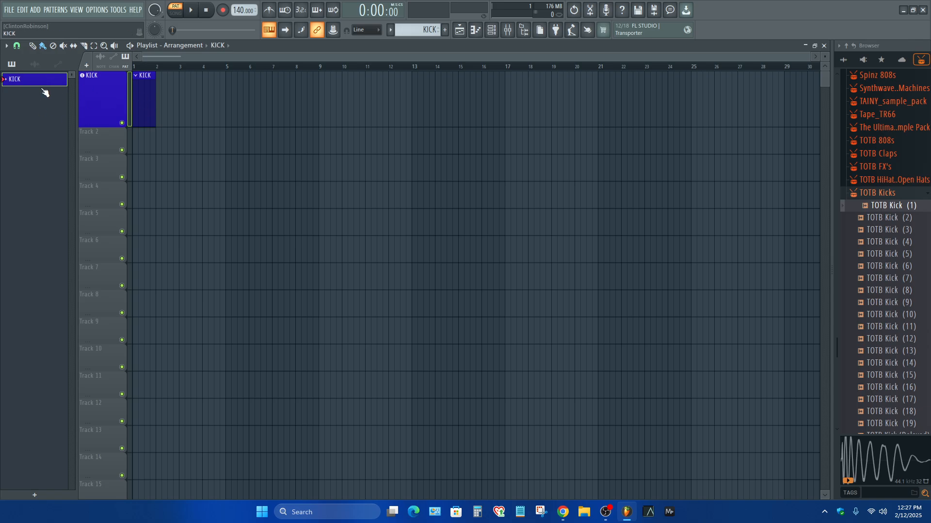
{"action": "key", "text": "ctrl+z"}
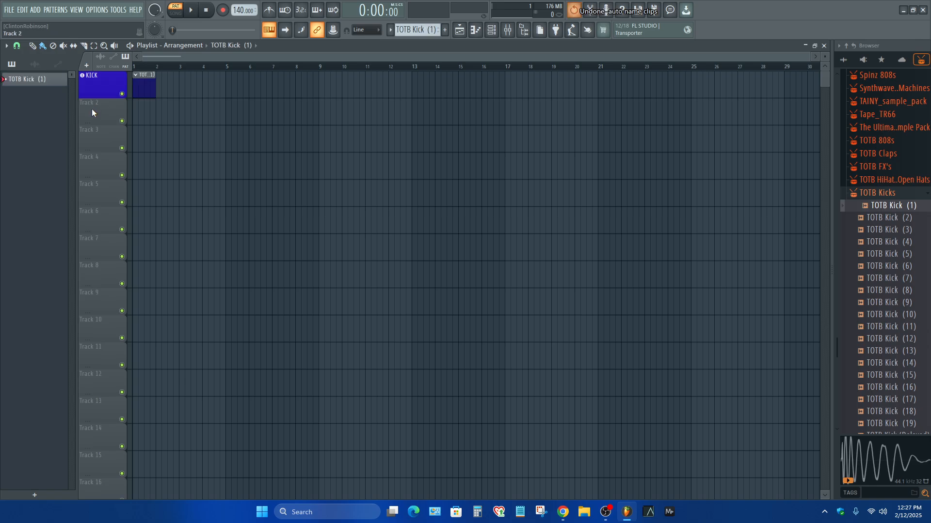
{"action": "left_click", "coordinate": [30, 81]}
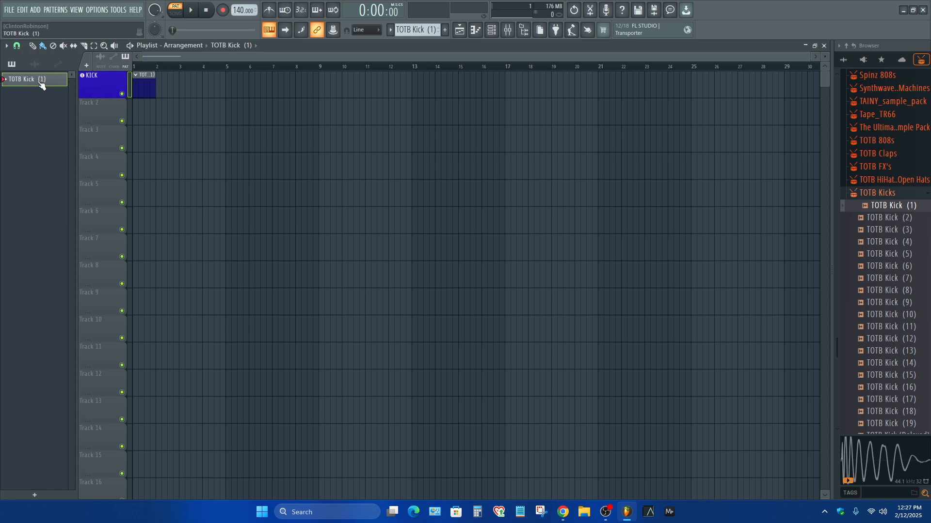
Auto-name the clips on the KICK track so its pattern takes the track's name and color
{"action": "right_click", "coordinate": [99, 85]}
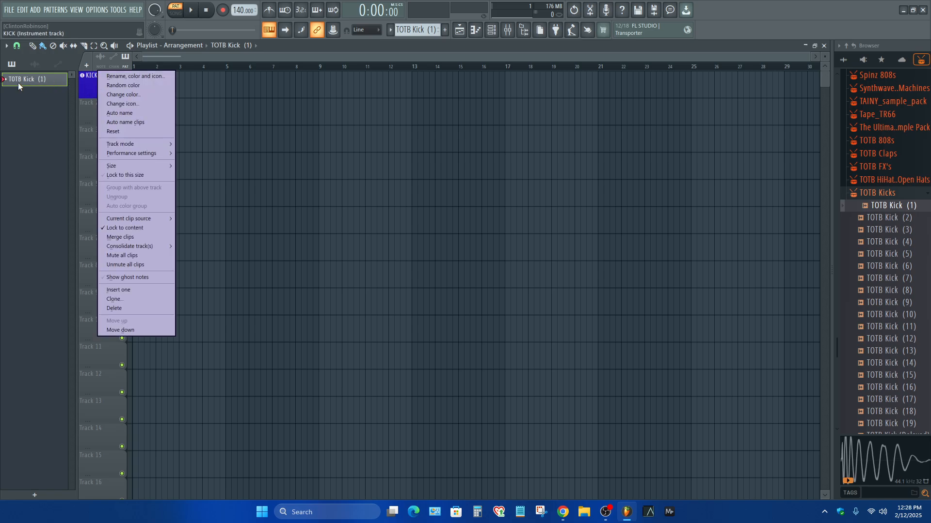
{"action": "left_click", "coordinate": [127, 123]}
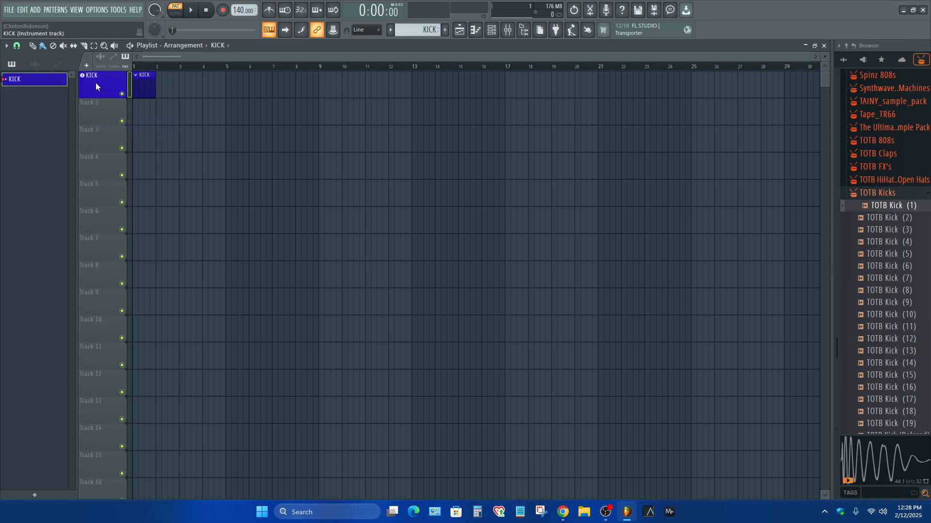
{"action": "left_click", "coordinate": [99, 91]}
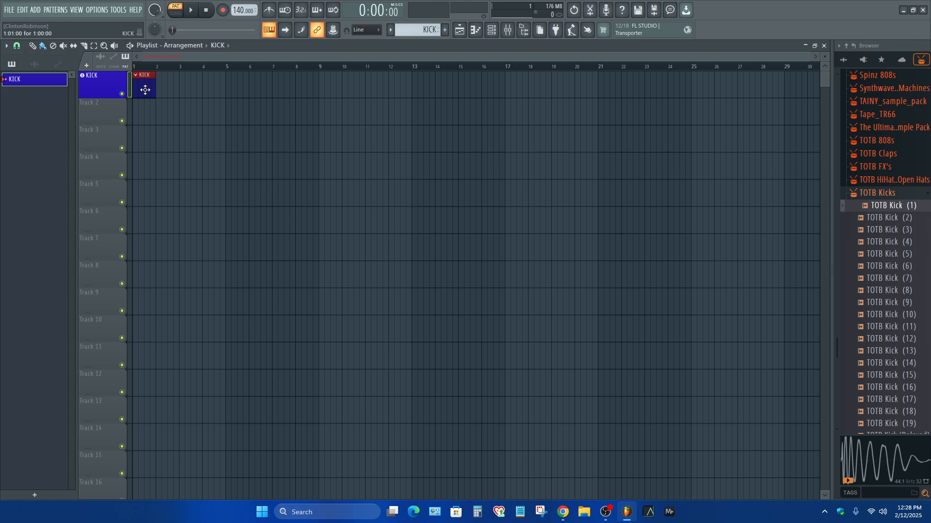
{"action": "mouse_move", "coordinate": [141, 90]}
{"action": "left_mouse_down"}
{"action": "mouse_move", "coordinate": [303, 100]}
{"action": "mouse_move", "coordinate": [145, 90]}
{"action": "left_mouse_up"}
Check the KICK track's name and color in the mixer and channel rack, and return to the playlist
{"action": "left_click", "coordinate": [508, 29]}
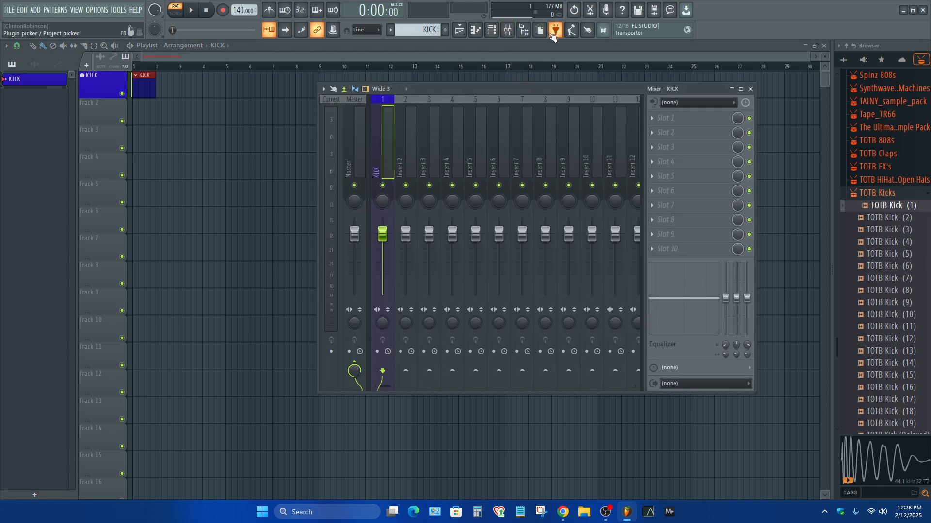
{"action": "left_click", "coordinate": [491, 30]}
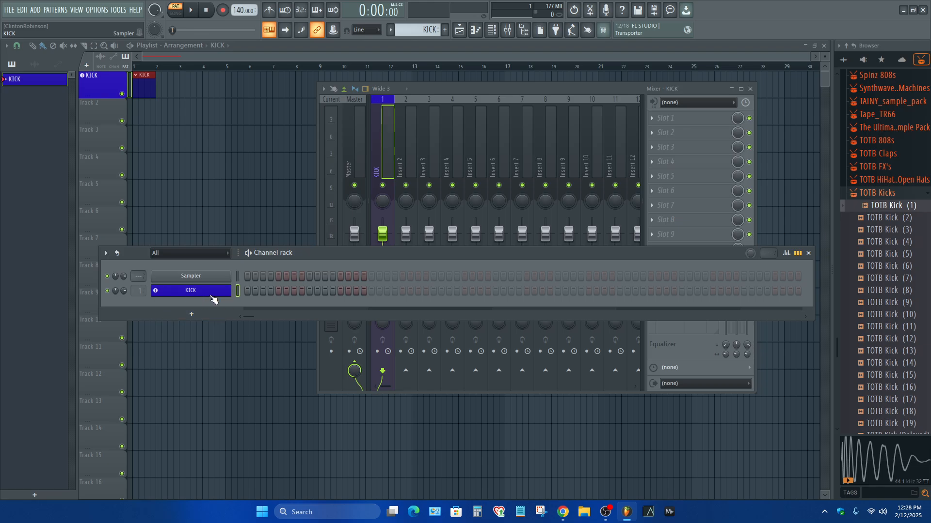
{"action": "left_click", "coordinate": [208, 60]}
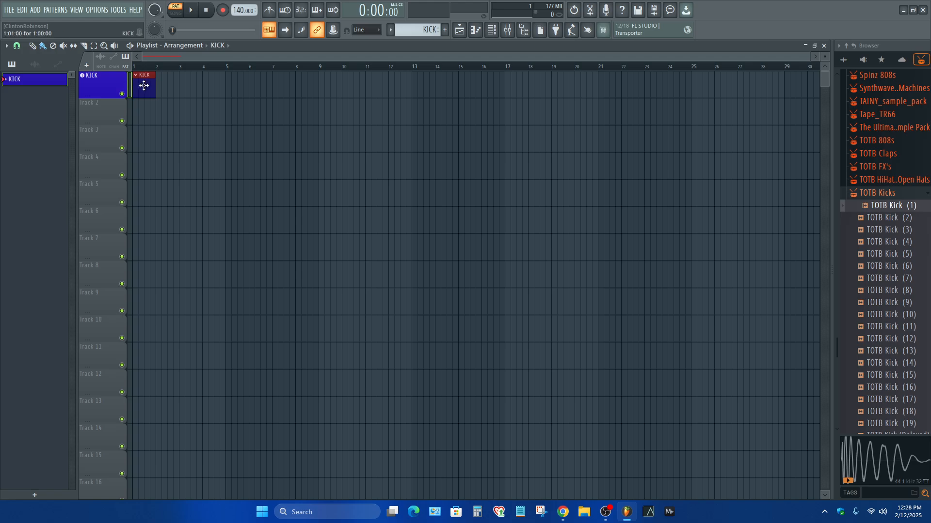
Delete the default Sampler channel from the channel rack
{"action": "key", "text": "F6"}
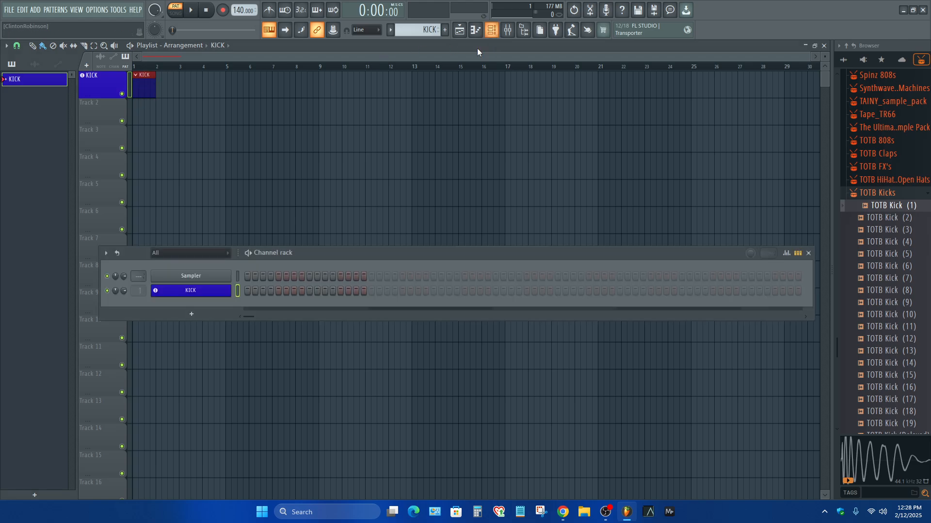
{"action": "right_click", "coordinate": [219, 282]}
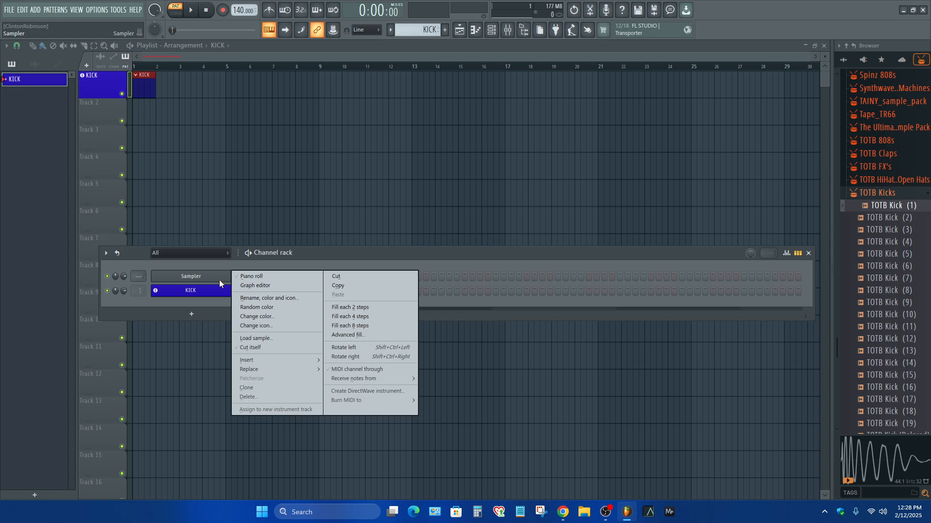
{"action": "left_click", "coordinate": [248, 397]}
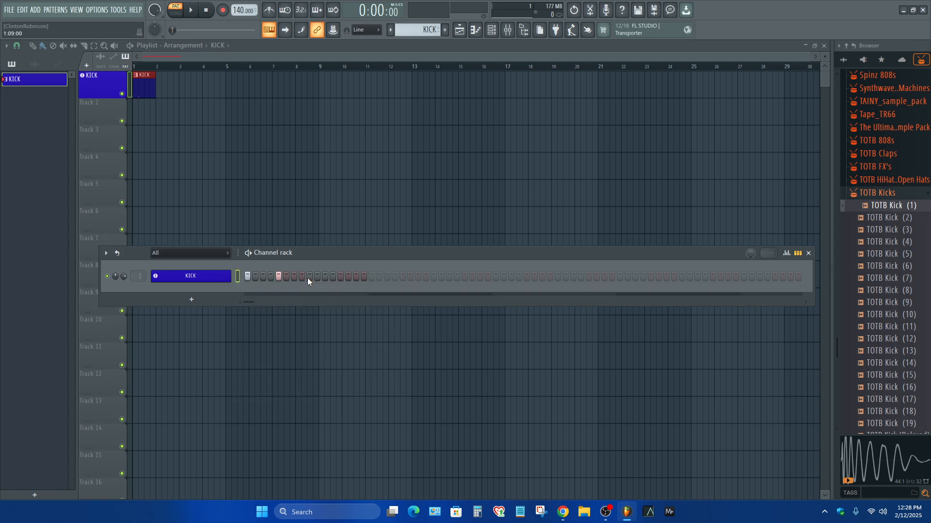
Add a KICK hit on step 13 and repeat the KICK clip in the playlist to fill bars 1 through 8
{"action": "left_click", "coordinate": [340, 276]}
{"action": "left_click", "coordinate": [143, 88]}
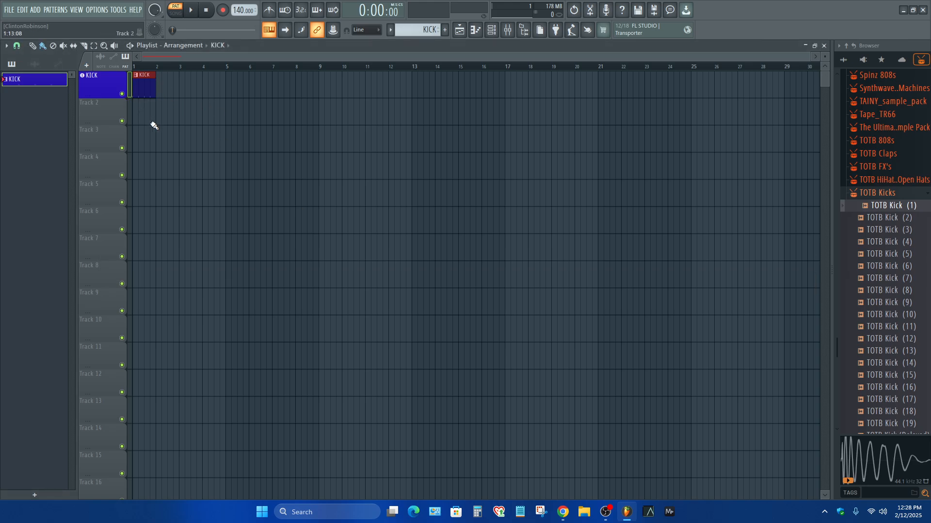
{"action": "key", "text": "ctrl+b"}
{"action": "key", "text": "ctrl+b"}
{"action": "key", "text": "ctrl+b"}
{"action": "key", "text": "ctrl+b"}
{"action": "key", "text": "ctrl+b"}
{"action": "key", "text": "ctrl+b"}
{"action": "key", "text": "ctrl+b"}
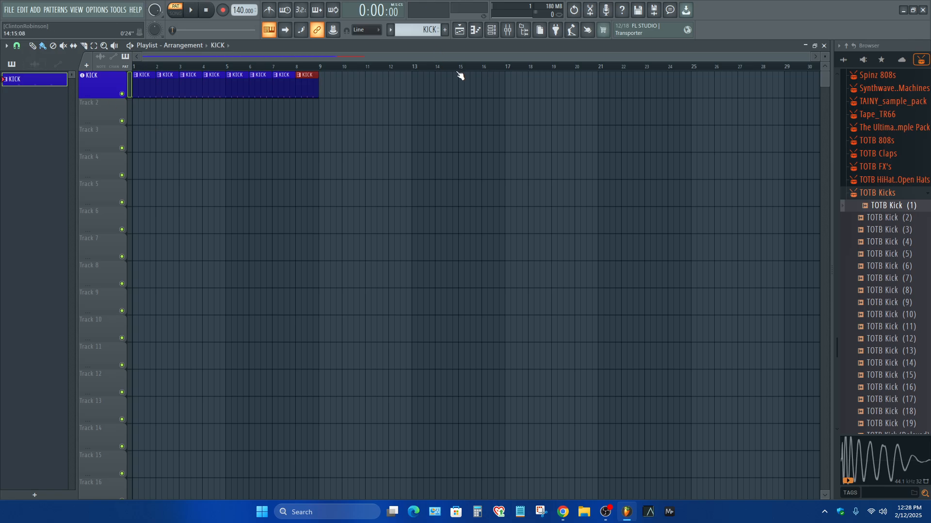
Merge the four KICK clips in bars 5 through 8 into one pattern clip
{"action": "left_click_drag", "start_coordinate": [327, 90], "coordinate": [216, 93]}
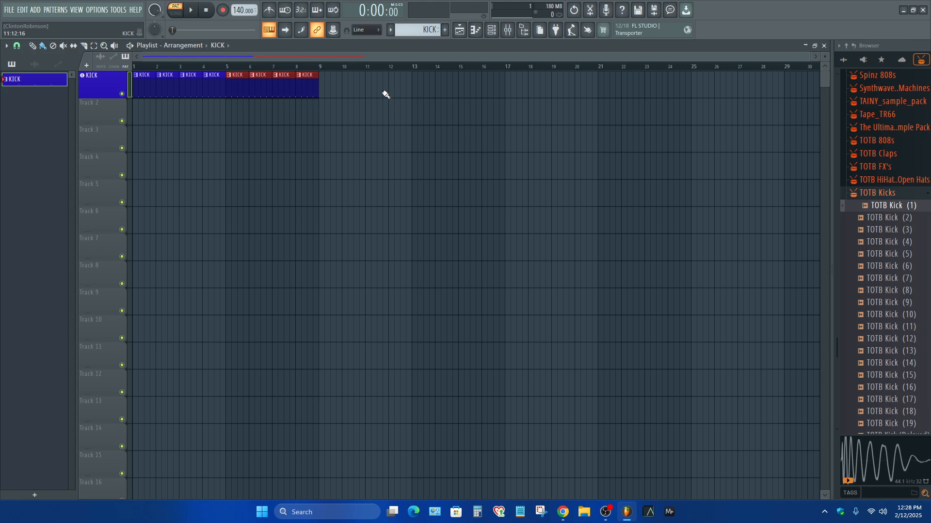
{"action": "left_click_drag", "start_coordinate": [322, 85], "coordinate": [237, 90]}
{"action": "key", "text": "ctrl+g"}
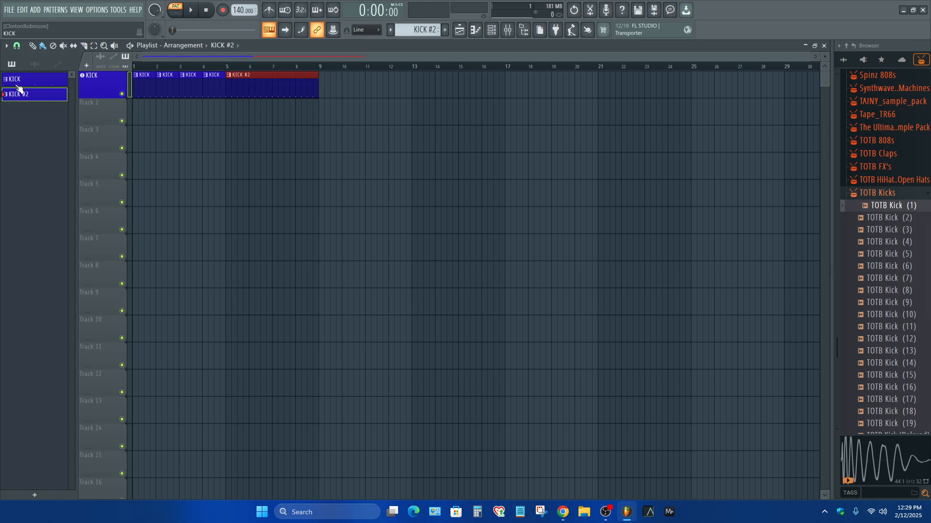
Rename the merged KICK #2 pattern KICK B
{"action": "left_click", "coordinate": [34, 80]}
{"action": "left_click", "coordinate": [24, 98]}
{"action": "right_click", "coordinate": [27, 98]}
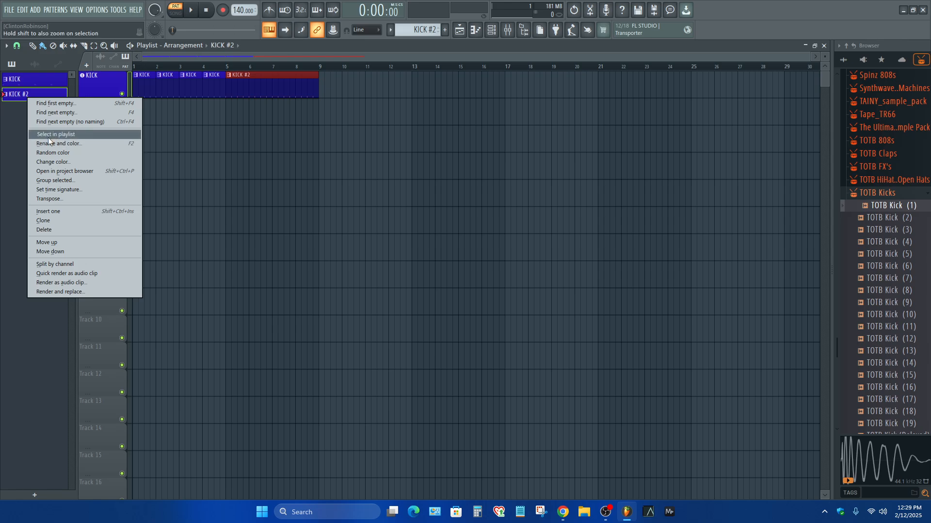
{"action": "double_click", "coordinate": [111, 84]}
{"action": "double_click", "coordinate": [102, 85]}
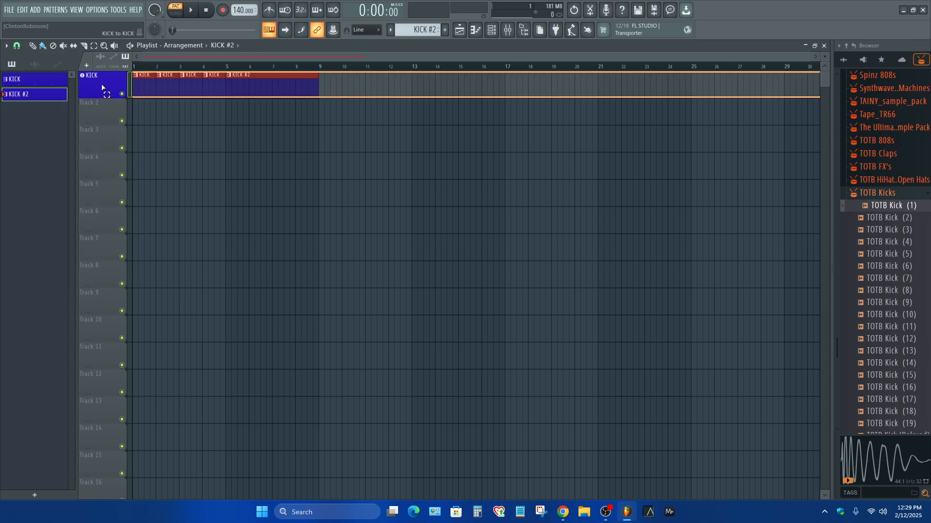
{"action": "right_click", "coordinate": [21, 96]}
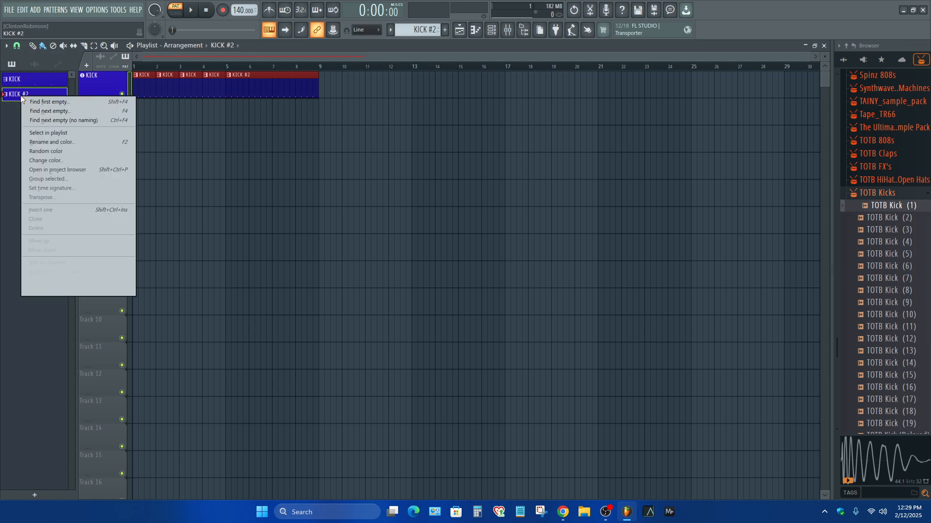
{"action": "left_click", "coordinate": [38, 142]}
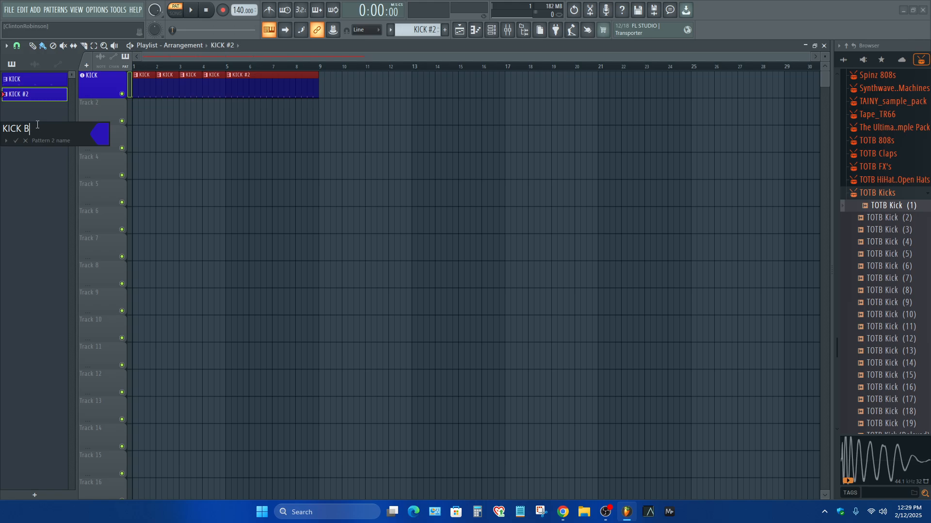
{"action": "key", "text": "Return"}
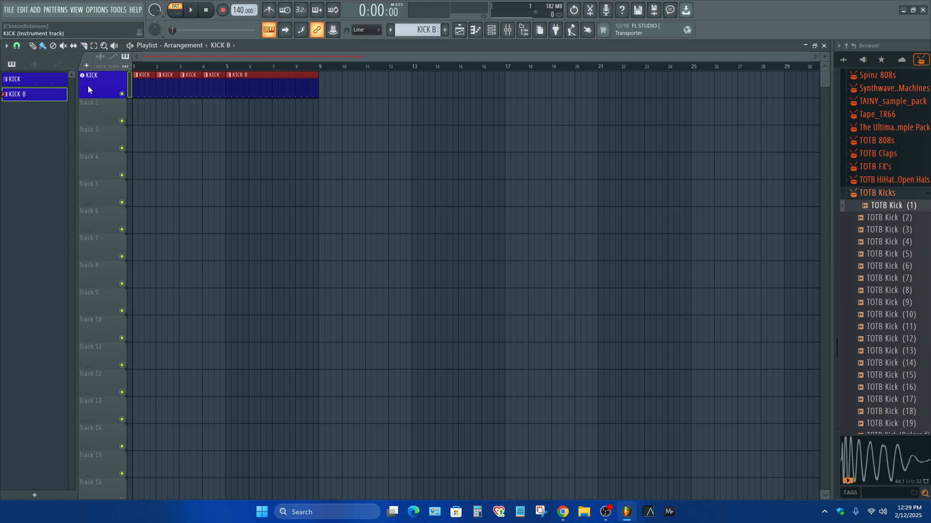
Auto-name the clips on the KICK track and undo that renaming
{"action": "right_click", "coordinate": [102, 85]}
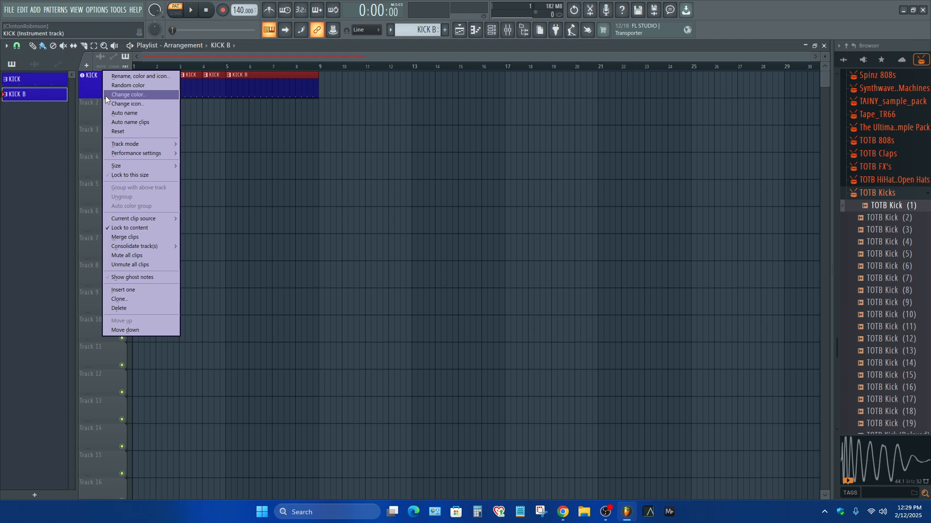
{"action": "left_click", "coordinate": [127, 113]}
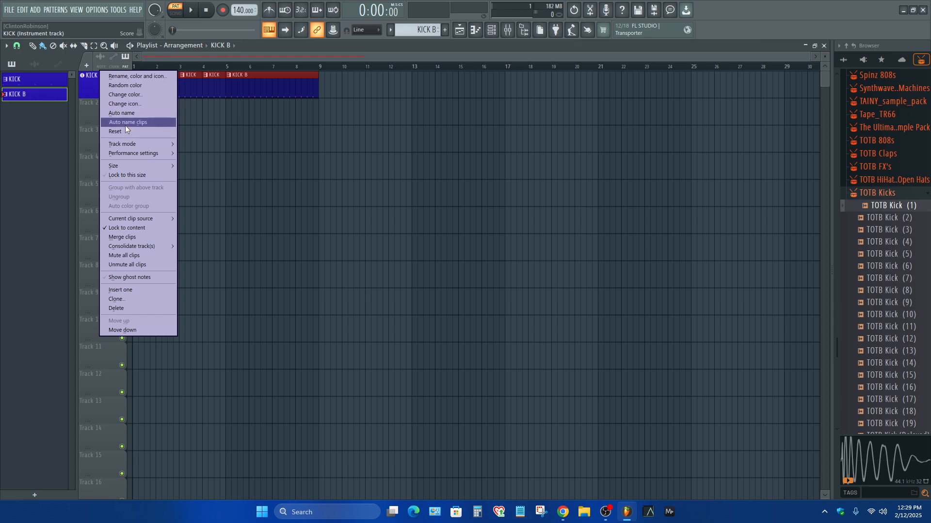
{"action": "left_click", "coordinate": [121, 122]}
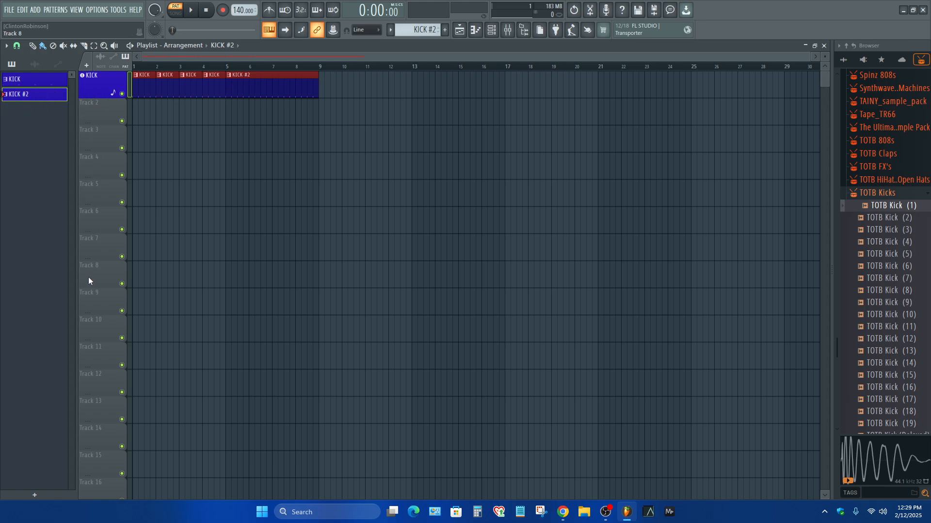
{"action": "key", "text": "ctrl+z"}
Place a second KICK B clip at bar 9 on the KICK track and make it a unique pattern
{"action": "left_click", "coordinate": [34, 96]}
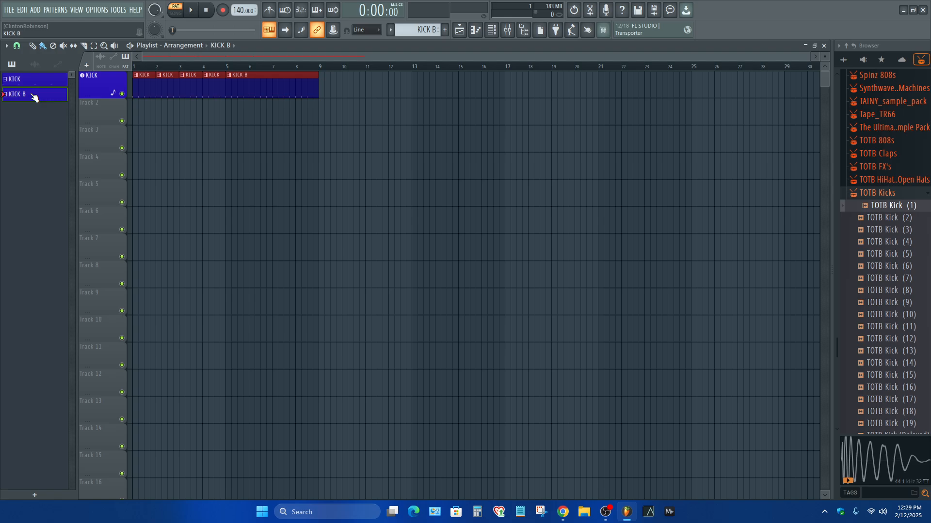
{"action": "left_click", "coordinate": [289, 82]}
{"action": "left_click_drag", "start_coordinate": [260, 88], "coordinate": [335, 95]}
{"action": "left_click", "coordinate": [324, 78]}
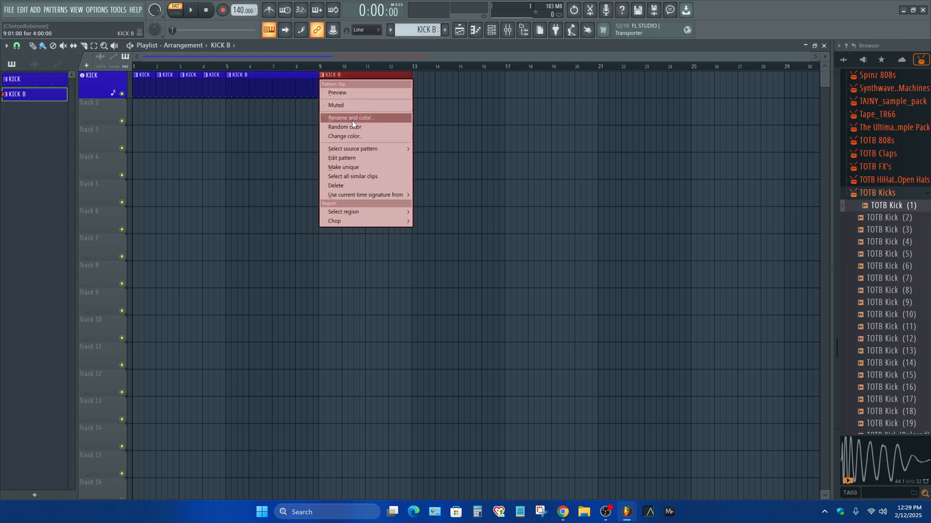
{"action": "left_click", "coordinate": [344, 167]}
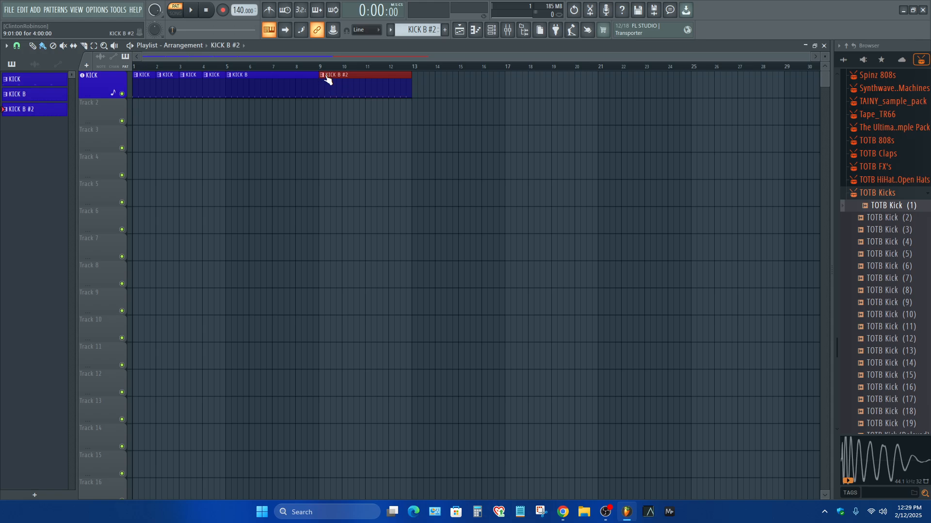
Try a random color on the KICK B #2 pattern
{"action": "right_click", "coordinate": [48, 110]}
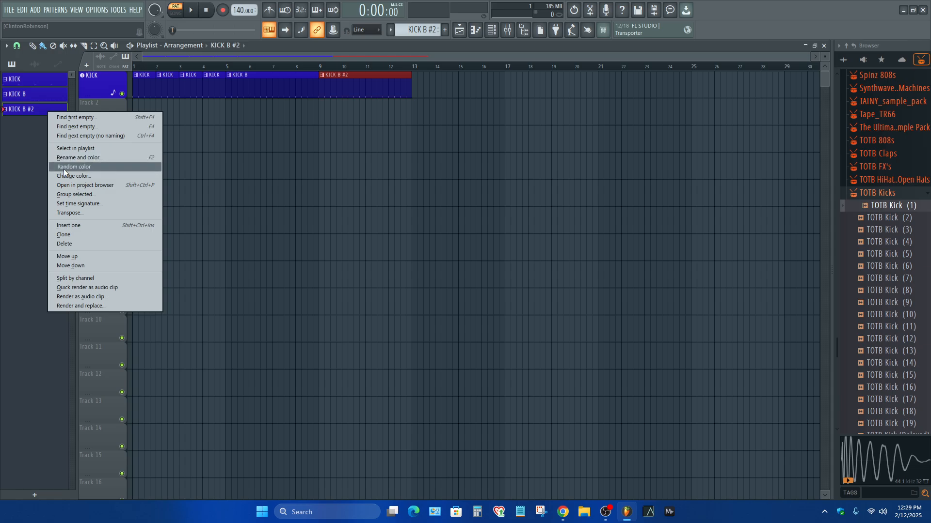
{"action": "left_click", "coordinate": [63, 168]}
{"action": "right_click", "coordinate": [27, 109]}
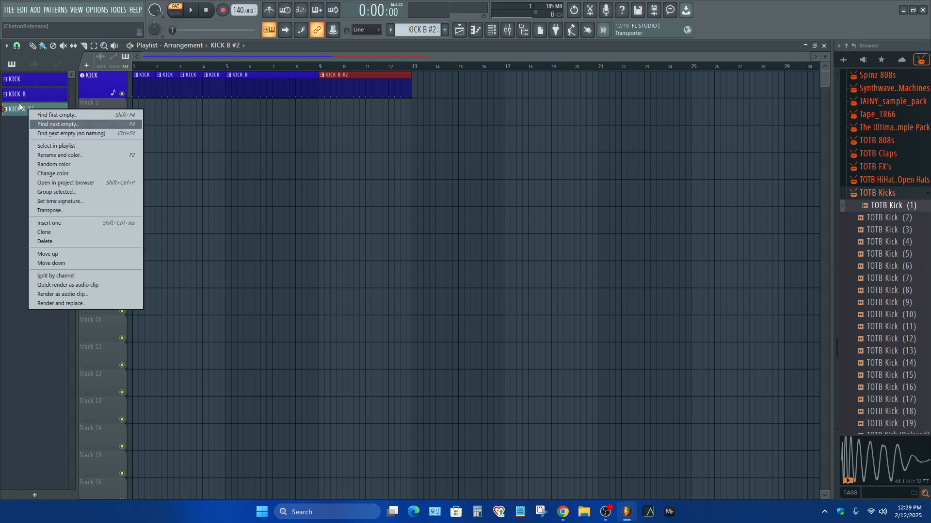
{"action": "left_click", "coordinate": [23, 112]}
Rename the KICK B #2 pattern KICK C
{"action": "right_click", "coordinate": [25, 110]}
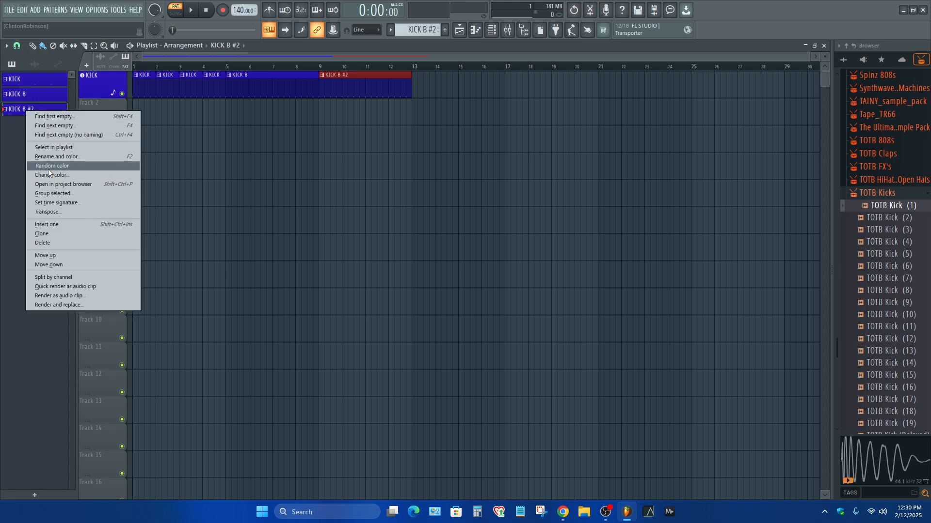
{"action": "left_click", "coordinate": [47, 156]}
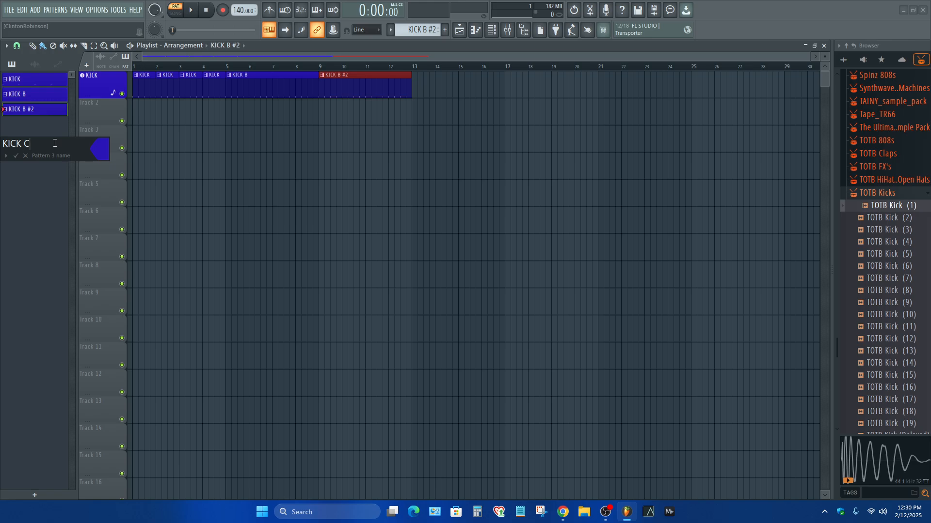
{"action": "type", "text": "KICK C"}
{"action": "key", "text": "Return"}
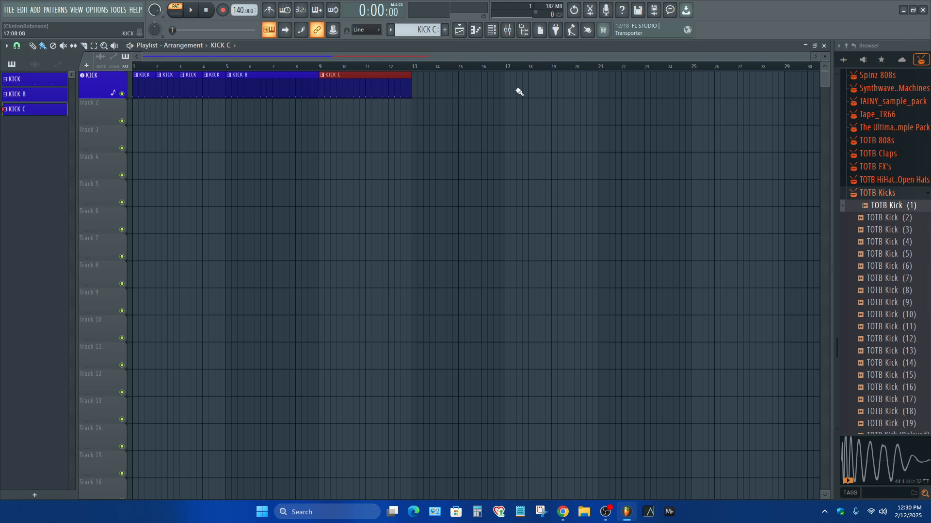
{"action": "left_click", "coordinate": [101, 86]}
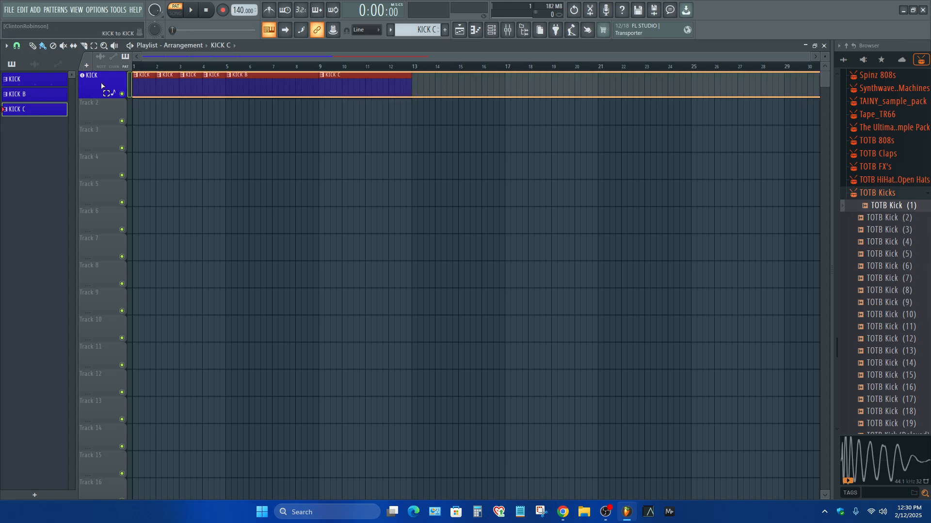
{"action": "left_click", "coordinate": [101, 85]}
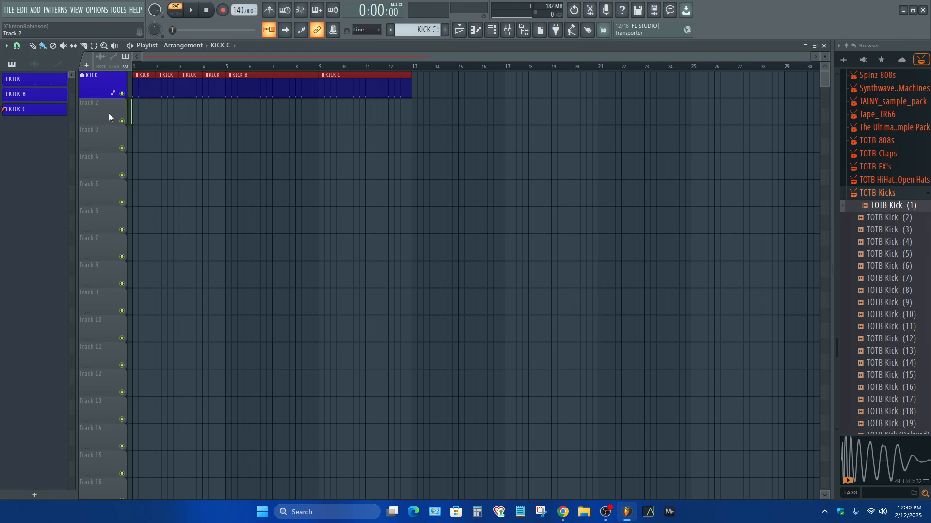
{"action": "left_click", "coordinate": [10, 66]}
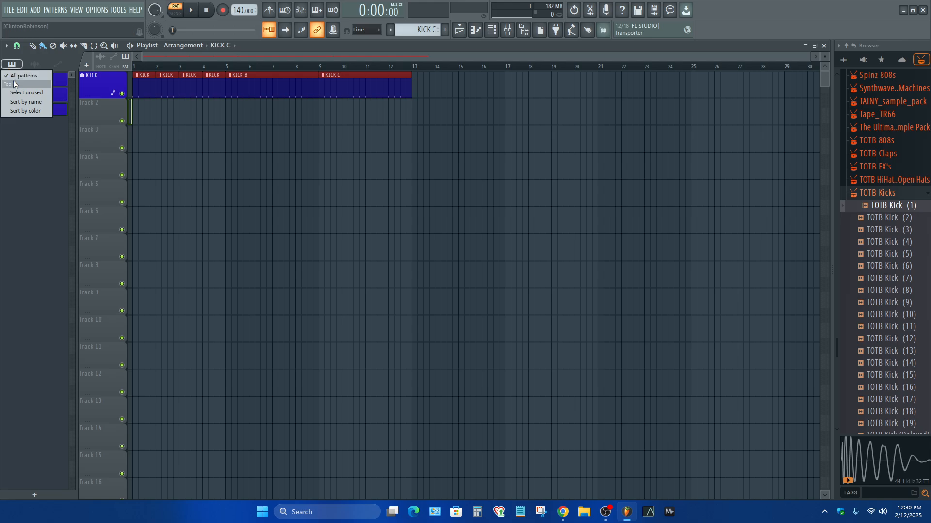
{"action": "left_click", "coordinate": [40, 110]}
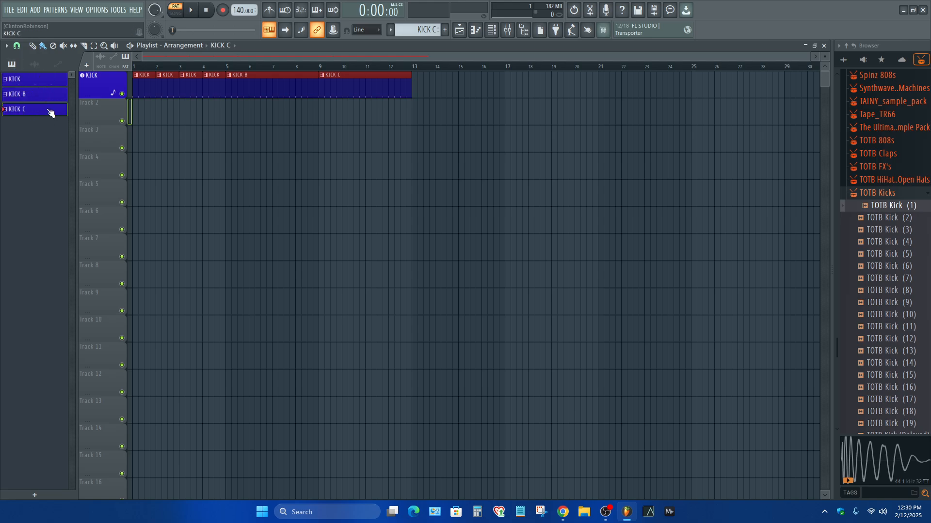
Make playlist track 2 taller and load TOTB Clap (1) from the TOTB Claps folder onto it as an instrument track
{"action": "left_click_drag", "start_coordinate": [95, 125], "coordinate": [93, 155]}
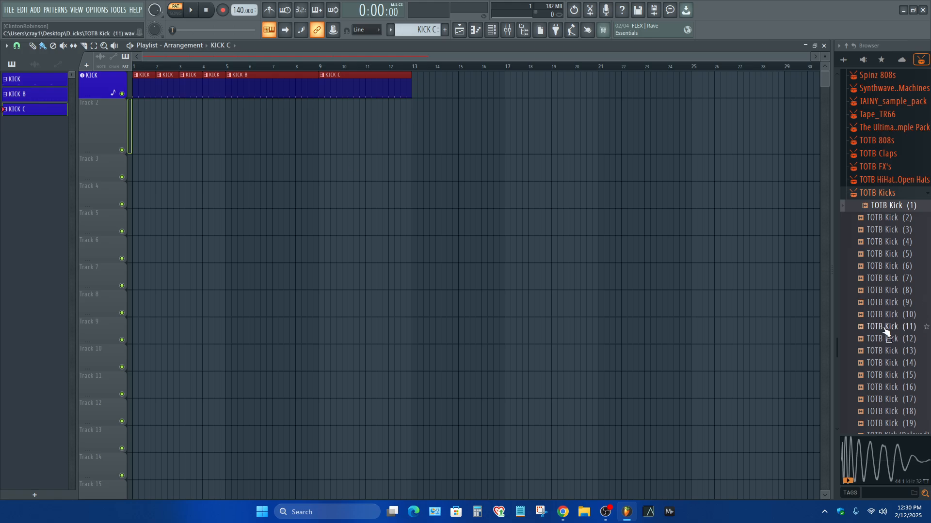
{"action": "left_click", "coordinate": [878, 193]}
{"action": "left_click", "coordinate": [880, 208]}
{"action": "left_click", "coordinate": [883, 206]}
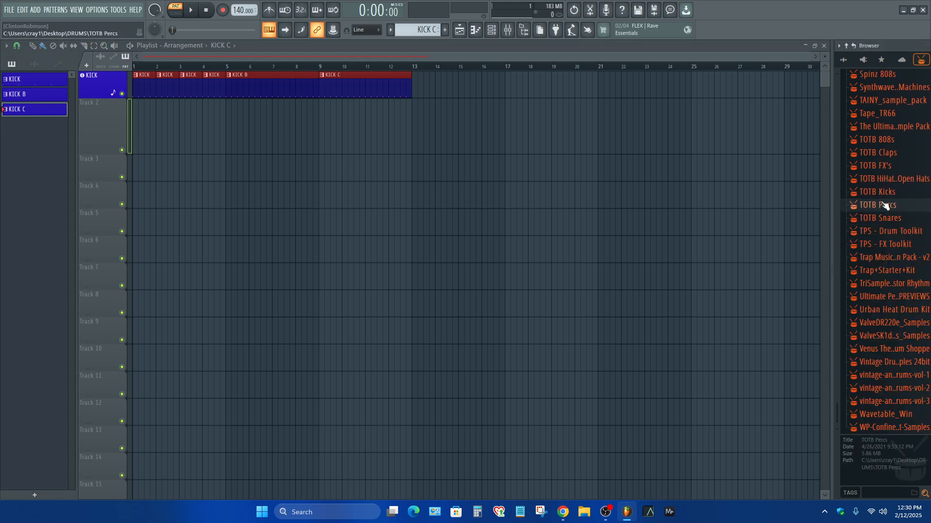
{"action": "left_click", "coordinate": [884, 153]}
{"action": "left_click_drag", "start_coordinate": [884, 172], "coordinate": [105, 122]}
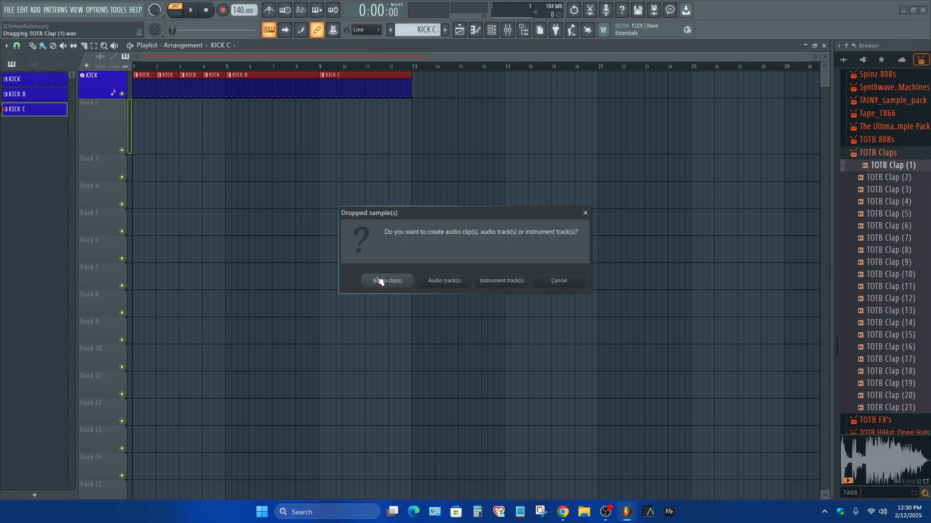
{"action": "left_click", "coordinate": [501, 281]}
Rename the TOTB Clap (1) playlist track CLAP
{"action": "right_click", "coordinate": [110, 100]}
{"action": "left_click", "coordinate": [125, 103]}
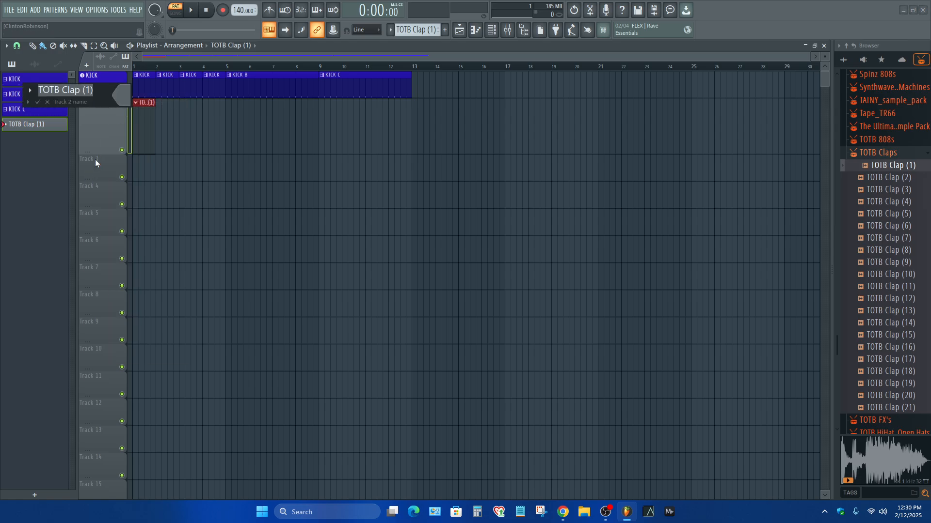
{"action": "type", "text": "CLAP"}
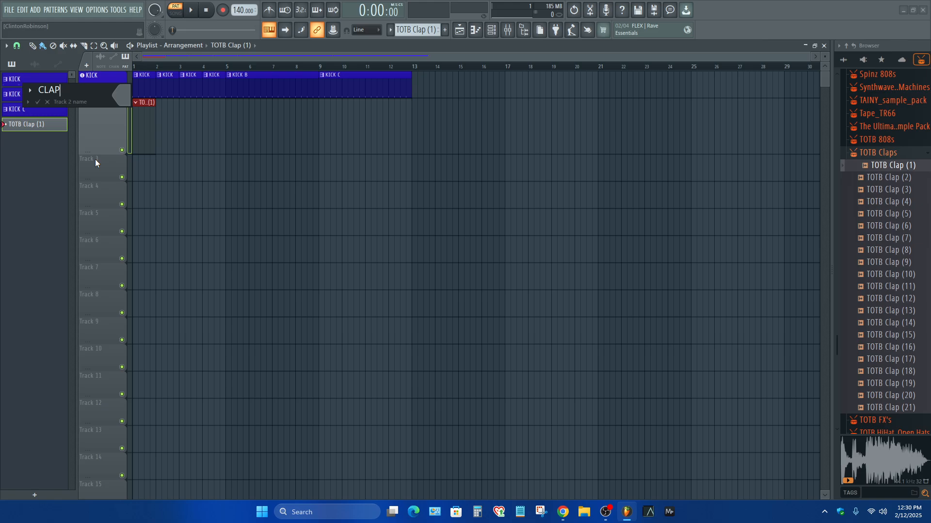
{"action": "key", "text": "Return"}
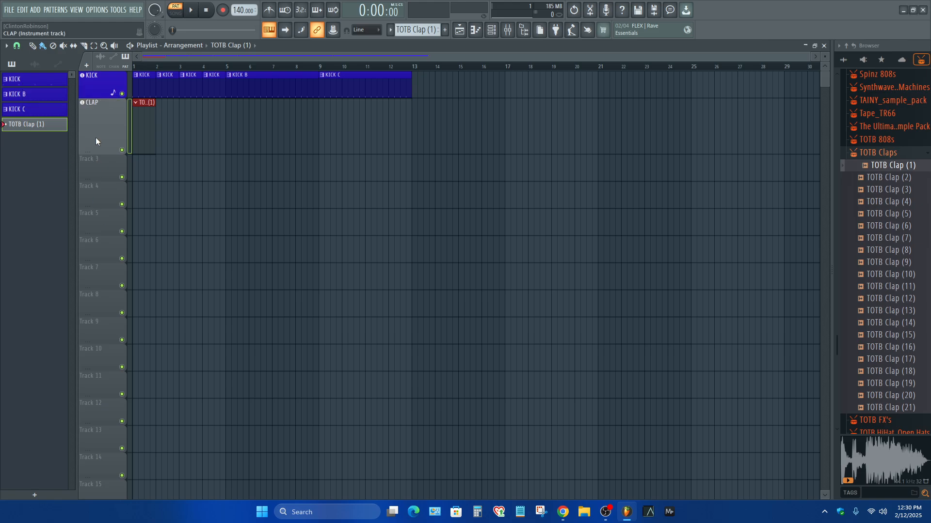
Change the CLAP track's color to red
{"action": "right_click", "coordinate": [101, 99]}
{"action": "left_click", "coordinate": [135, 103]}
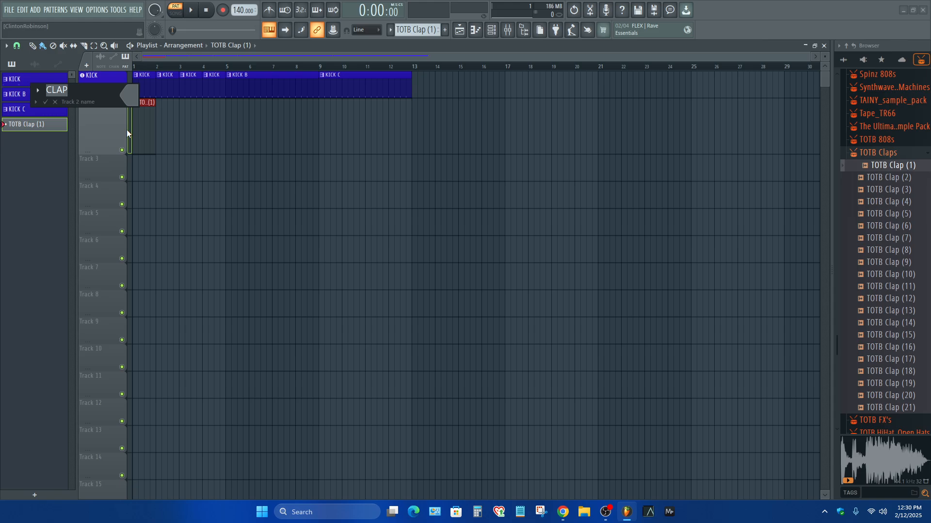
{"action": "left_click", "coordinate": [129, 96]}
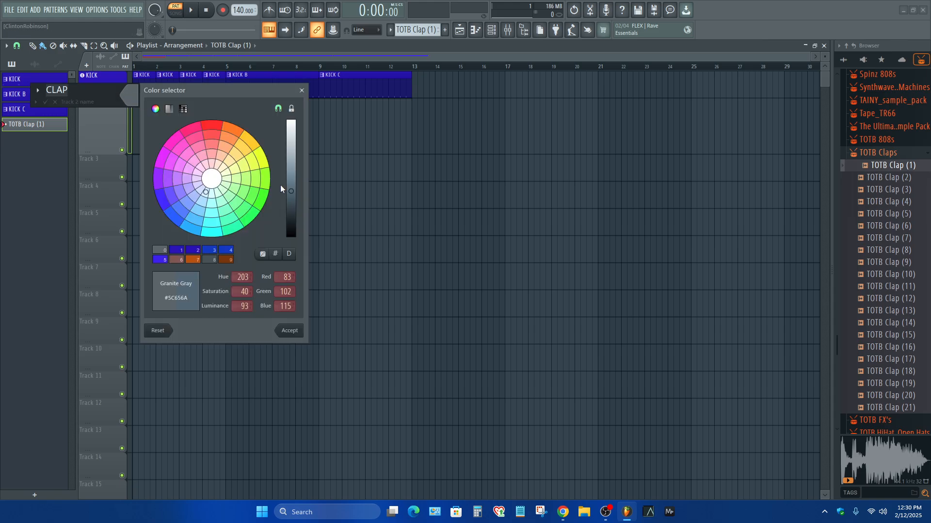
{"action": "left_click", "coordinate": [206, 135]}
{"action": "left_click", "coordinate": [290, 330]}
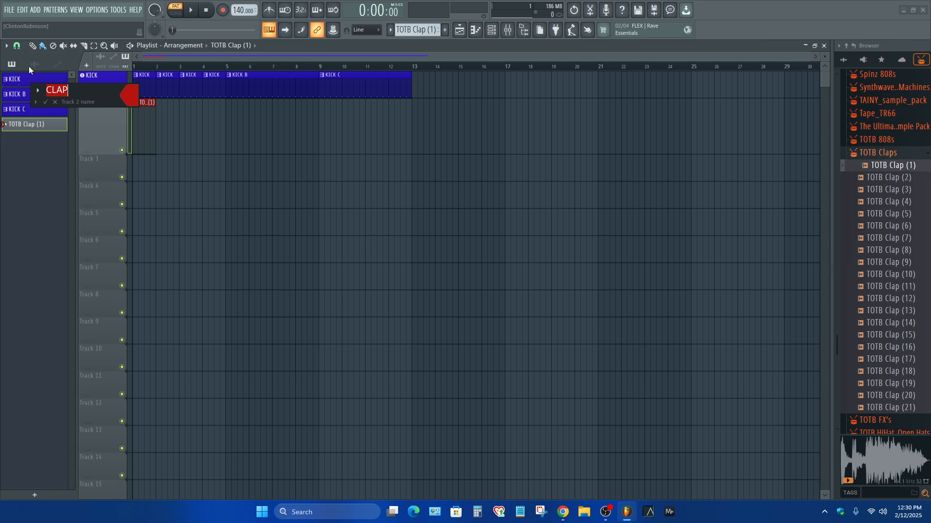
{"action": "left_click", "coordinate": [46, 103]}
Select the TOTB Clap (1) pattern in the playlist's pattern list
{"action": "right_click", "coordinate": [110, 137]}
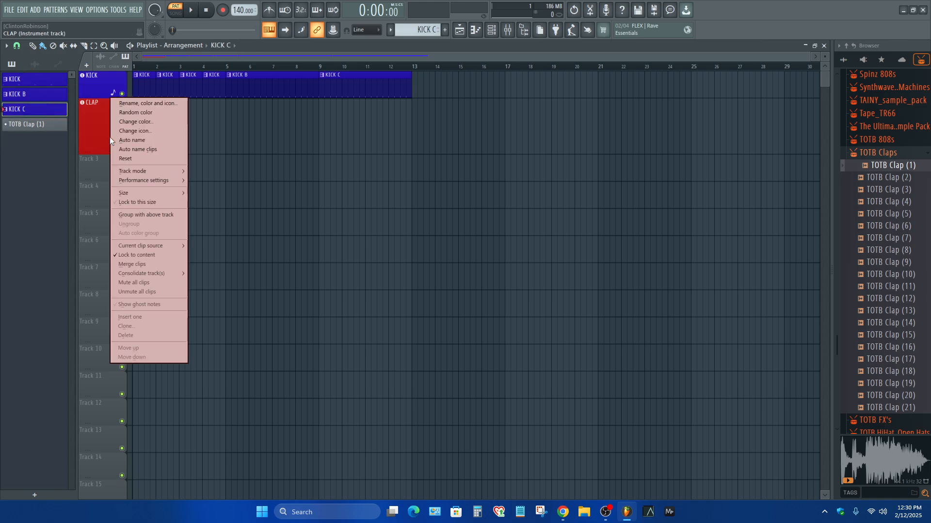
{"action": "left_click", "coordinate": [61, 124]}
{"action": "left_click", "coordinate": [27, 126]}
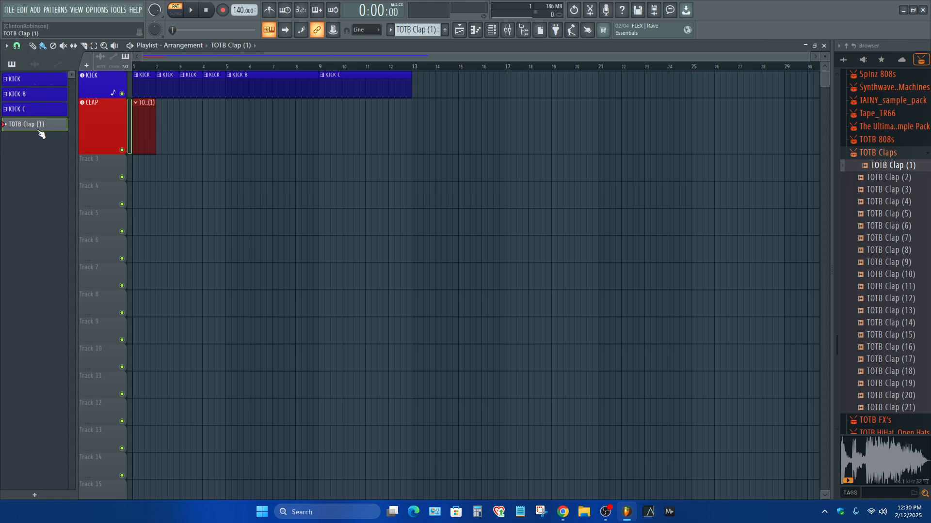
Auto-name the clips on the CLAP track so its pattern takes the track's name and color
{"action": "right_click", "coordinate": [96, 121]}
{"action": "left_click", "coordinate": [123, 150]}
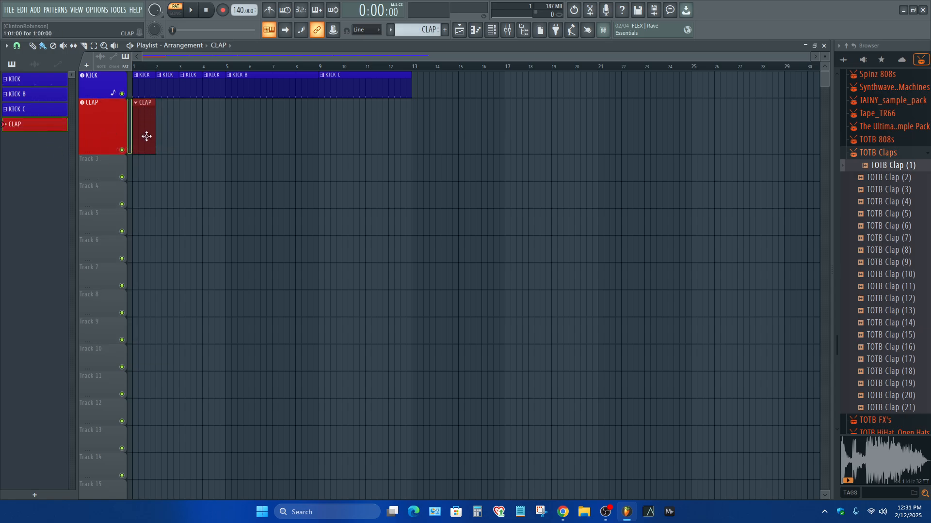
Select the KICK patterns in the pattern list and examine the pattern picker's filtering and sorting options
{"action": "left_click", "coordinate": [38, 109]}
{"action": "left_click", "coordinate": [38, 81]}
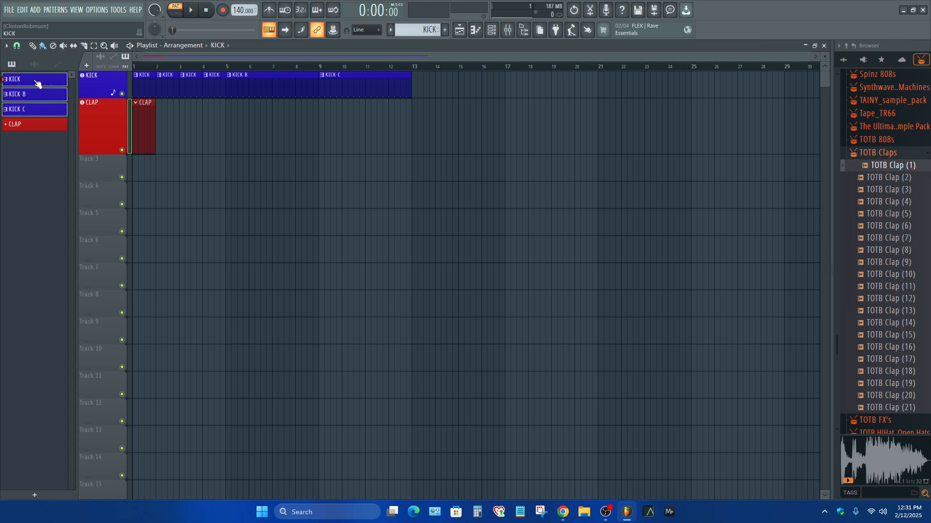
{"action": "left_click", "coordinate": [11, 65]}
{"action": "left_click", "coordinate": [12, 64]}
{"action": "left_click", "coordinate": [11, 65]}
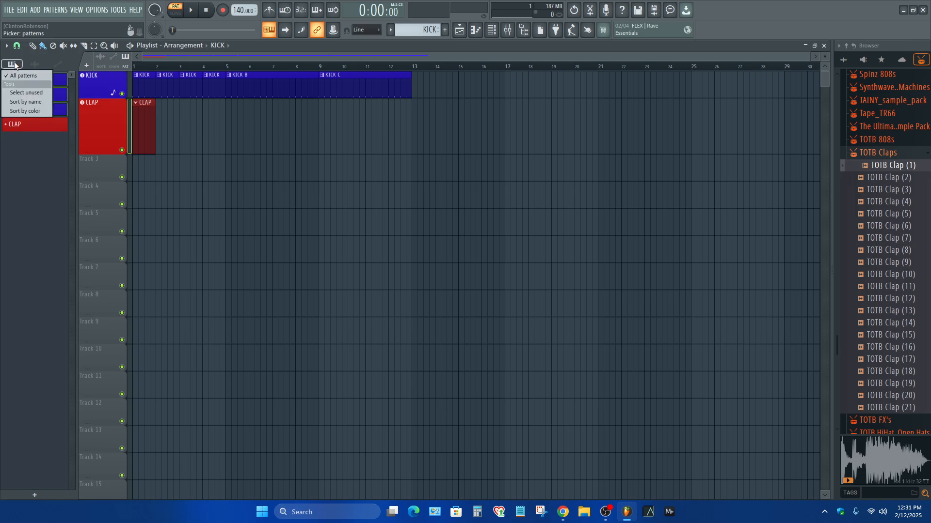
{"action": "left_click", "coordinate": [13, 72]}
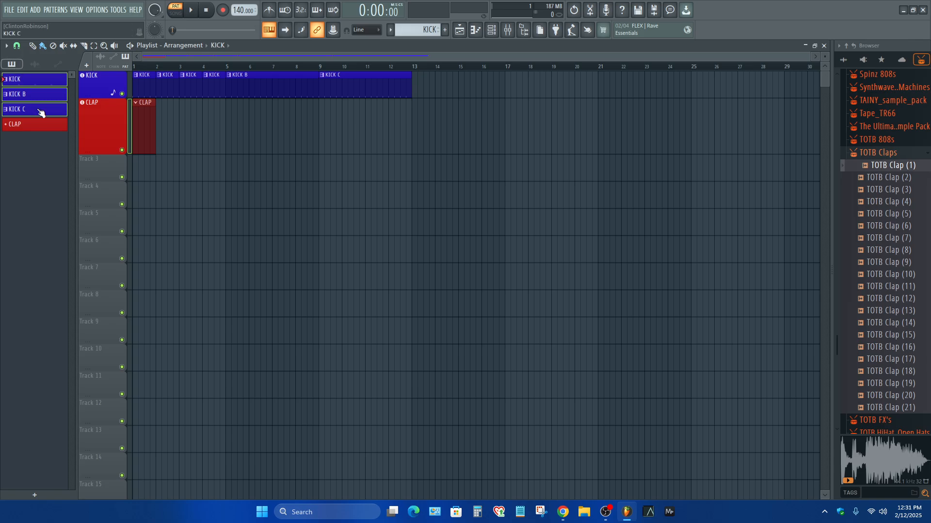
{"action": "left_click", "coordinate": [95, 86]}
Place CLAP clips at bars 3 and 4 and replace them with one separate CLAP variation clip at bar 3
{"action": "left_click", "coordinate": [26, 127]}
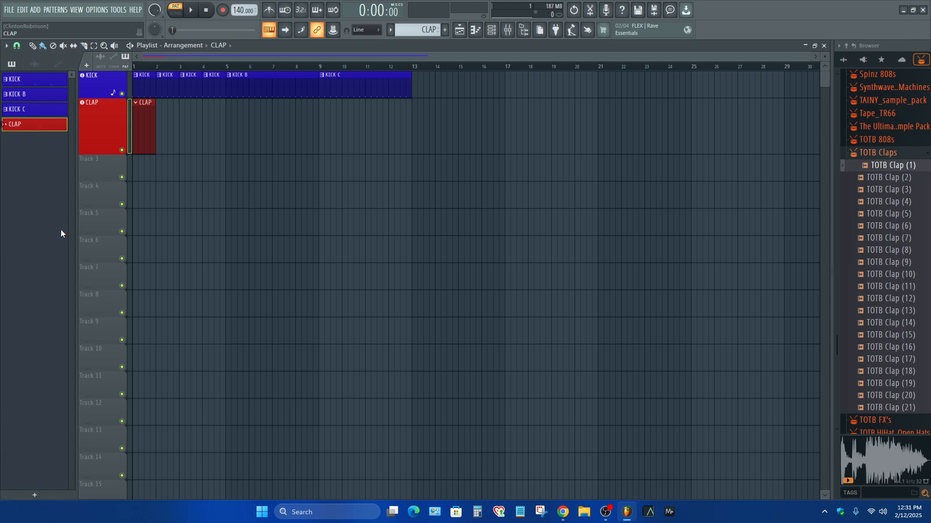
{"action": "left_click_drag", "start_coordinate": [210, 141], "coordinate": [193, 142]}
{"action": "left_click", "coordinate": [213, 140]}
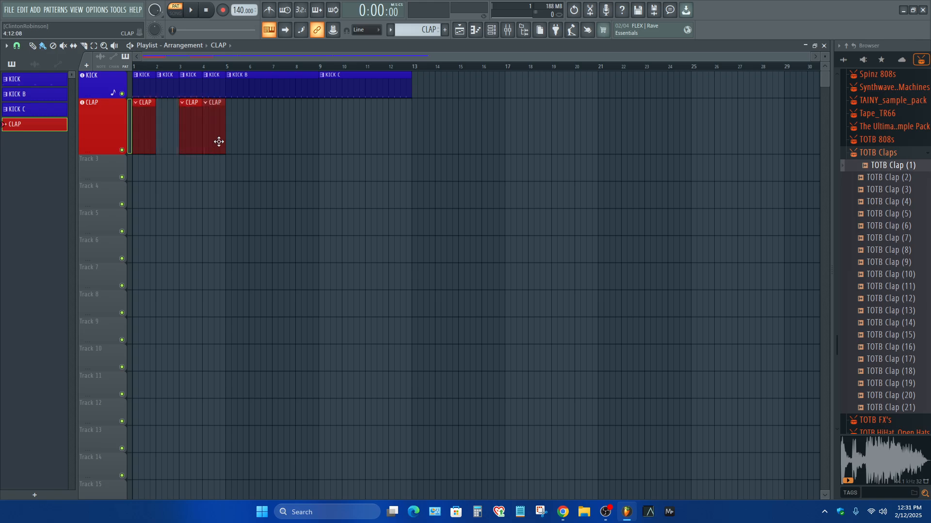
{"action": "key", "text": "ctrl+z"}
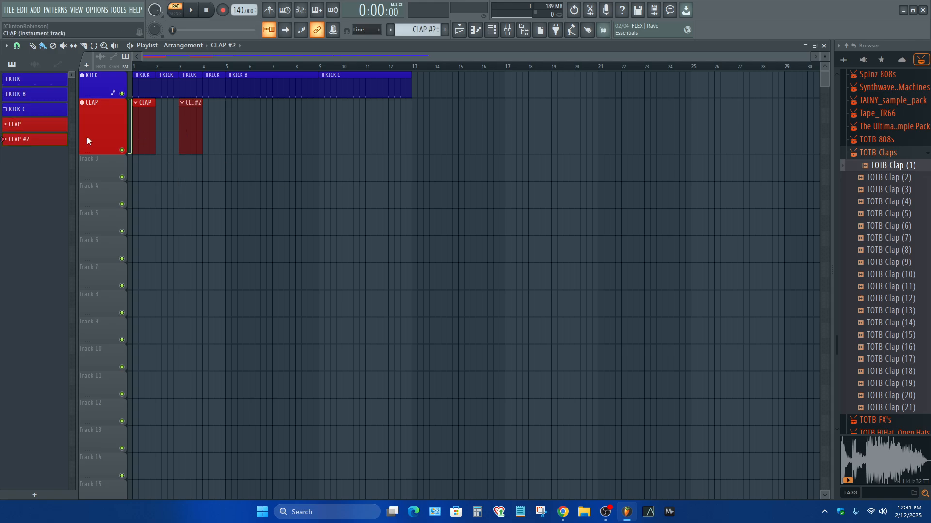
Check the CLAP pattern in the channel rack and add another CLAP #2 clip at bar 4 of the CLAP track
{"action": "left_click_drag", "start_coordinate": [156, 124], "coordinate": [153, 134]}
{"action": "left_click", "coordinate": [146, 134]}
{"action": "left_click", "coordinate": [492, 30]}
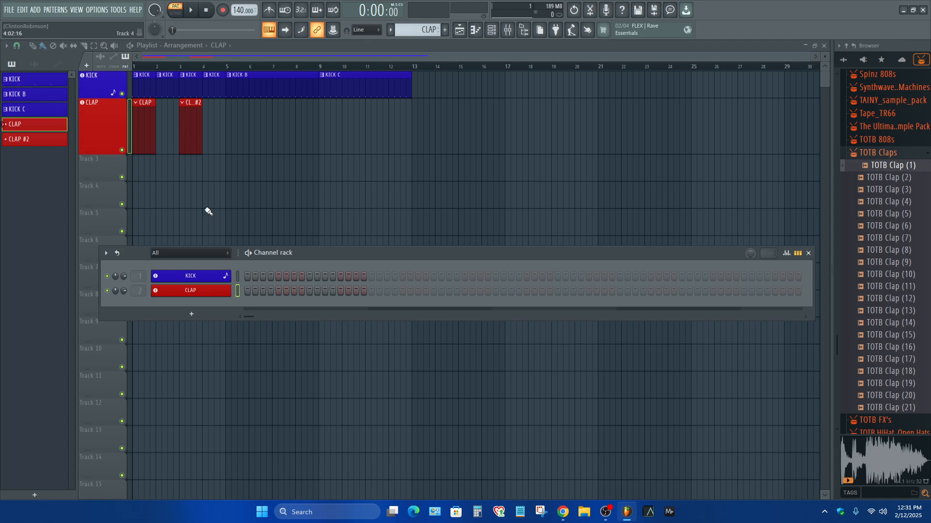
{"action": "left_click", "coordinate": [187, 133]}
{"action": "left_click", "coordinate": [218, 133]}
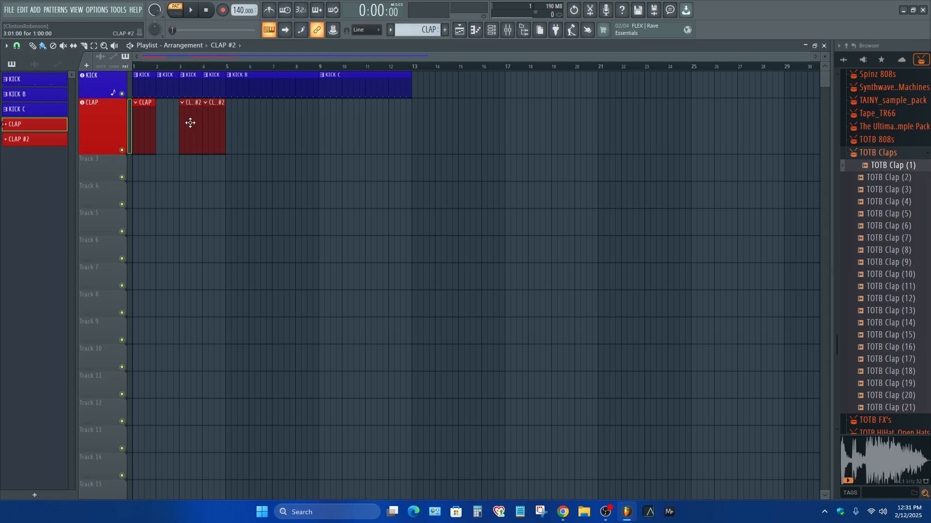
Try a 32-step length for the CLAP pattern in the channel rack, and set it back to automatic length
{"action": "key", "text": "F6"}
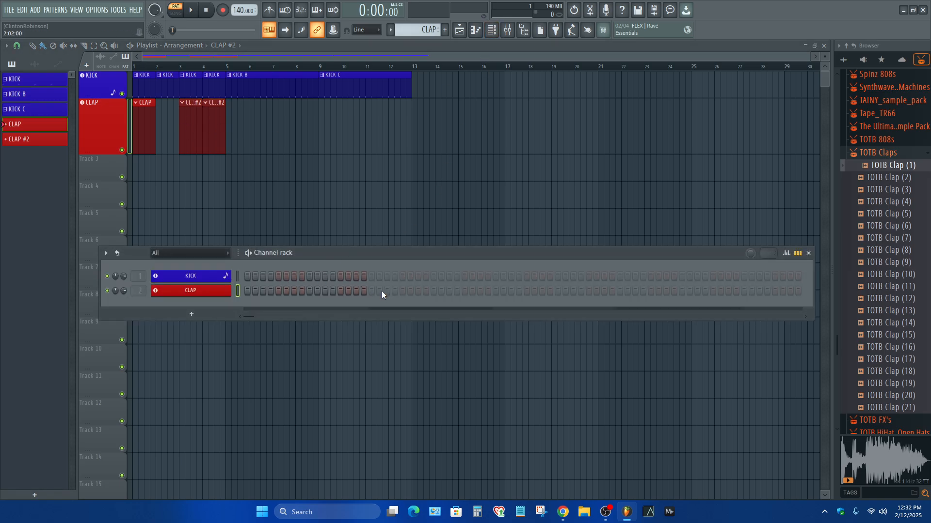
{"action": "left_click_drag", "start_coordinate": [768, 254], "coordinate": [769, 238]}
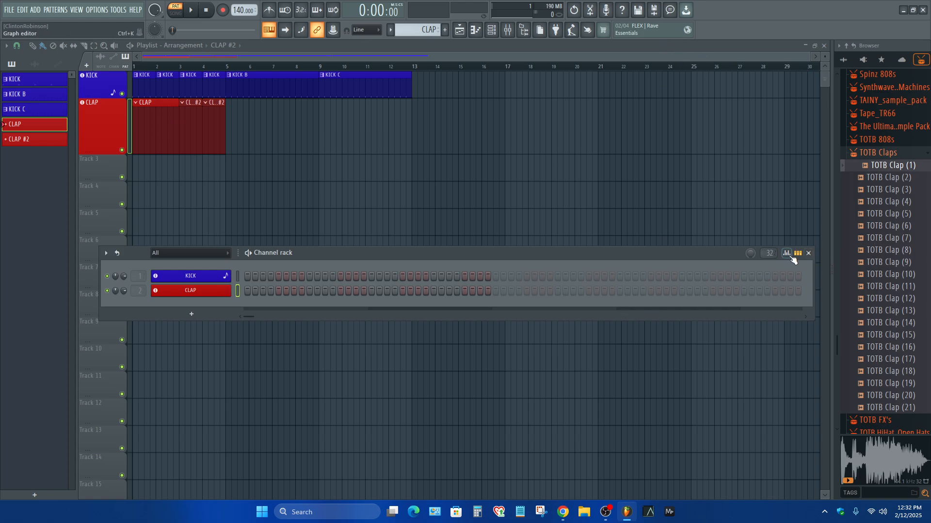
{"action": "left_click_drag", "start_coordinate": [765, 249], "coordinate": [752, 357]}
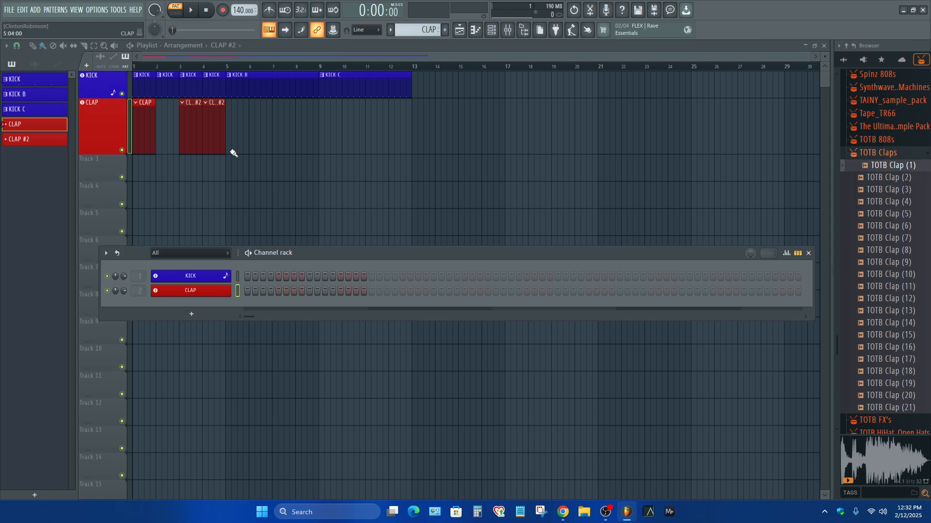
{"action": "left_click", "coordinate": [204, 131]}
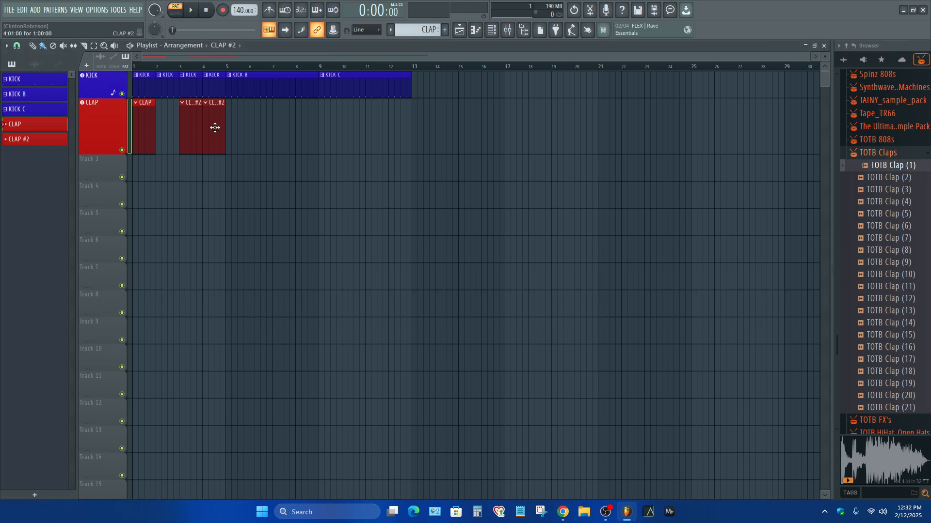
Add CLAP hits on steps 5 and 13 of the CLAP pattern in the channel rack
{"action": "double_click", "coordinate": [140, 130]}
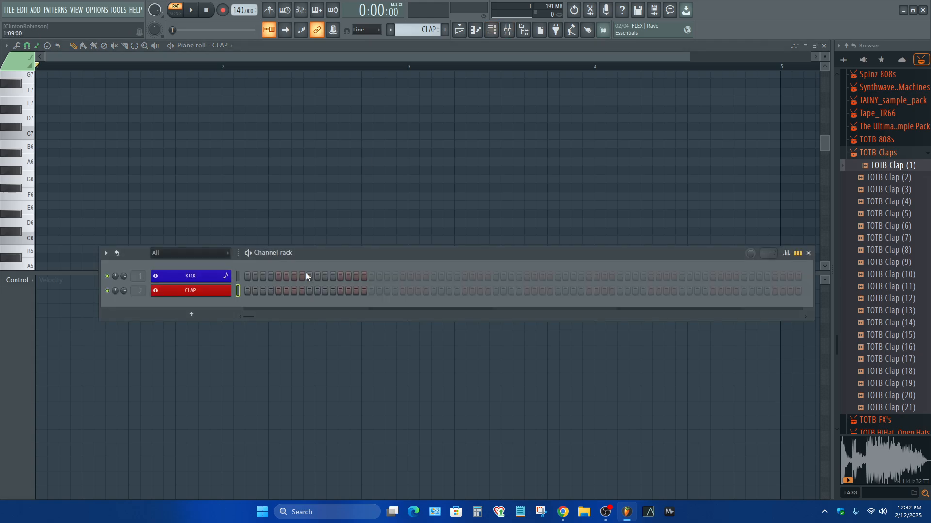
{"action": "left_click", "coordinate": [280, 290]}
{"action": "left_click", "coordinate": [280, 291]}
{"action": "left_click", "coordinate": [278, 291]}
{"action": "left_click", "coordinate": [340, 291]}
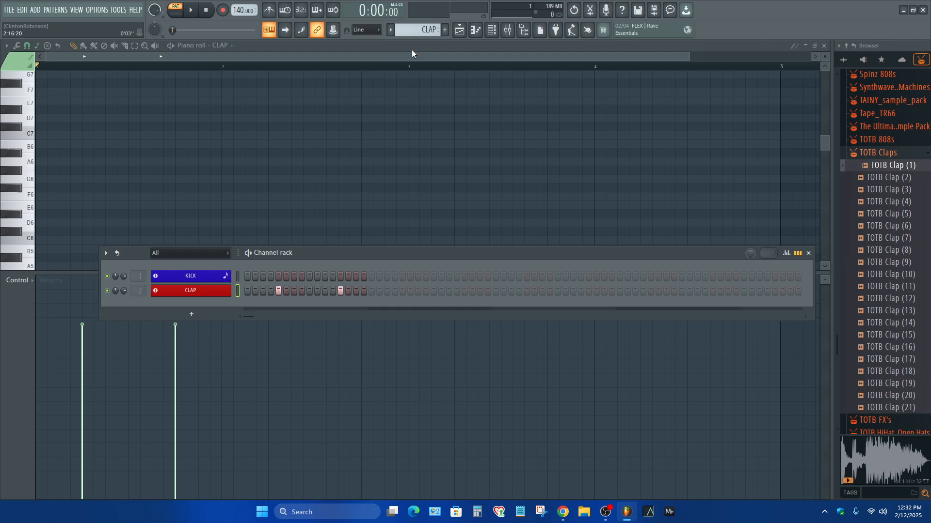
Return to the playlist and delete the two CLAP #2 clips at bars 3 and 4
{"action": "left_click", "coordinate": [459, 30]}
{"action": "right_click", "coordinate": [191, 140]}
{"action": "right_click", "coordinate": [214, 139]}
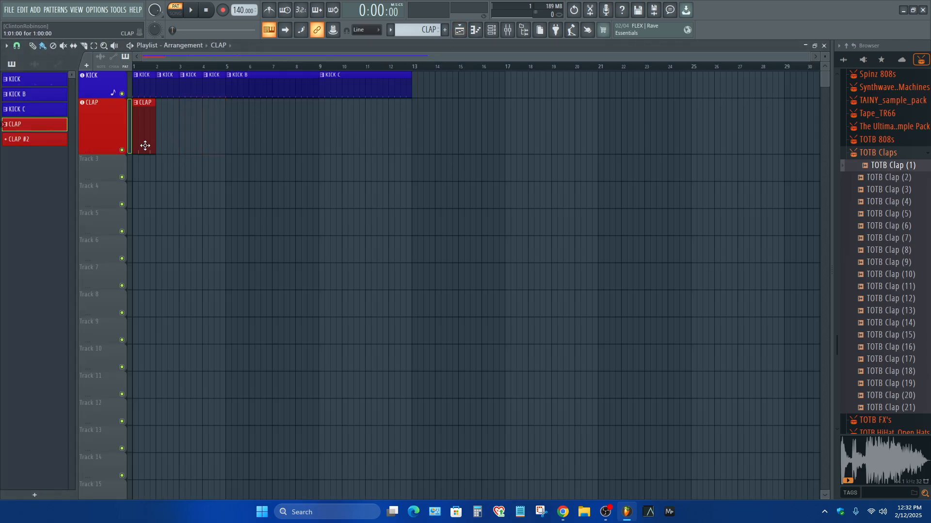
Copy the CLAP clip to bars 5 and 6, merge the copies into one two-bar pattern, and check its steps
{"action": "mouse_move", "coordinate": [134, 143]}
{"action": "left_mouse_down"}
{"action": "mouse_move", "coordinate": [184, 141]}
{"action": "mouse_move", "coordinate": [104, 144]}
{"action": "mouse_move", "coordinate": [239, 142]}
{"action": "left_mouse_up"}
{"action": "left_click", "coordinate": [264, 143]}
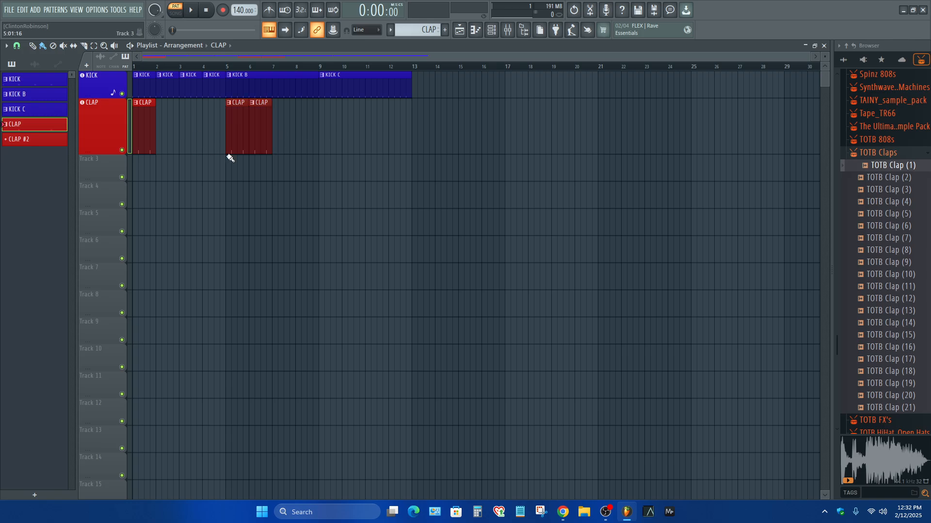
{"action": "key", "text": "ctrl+g"}
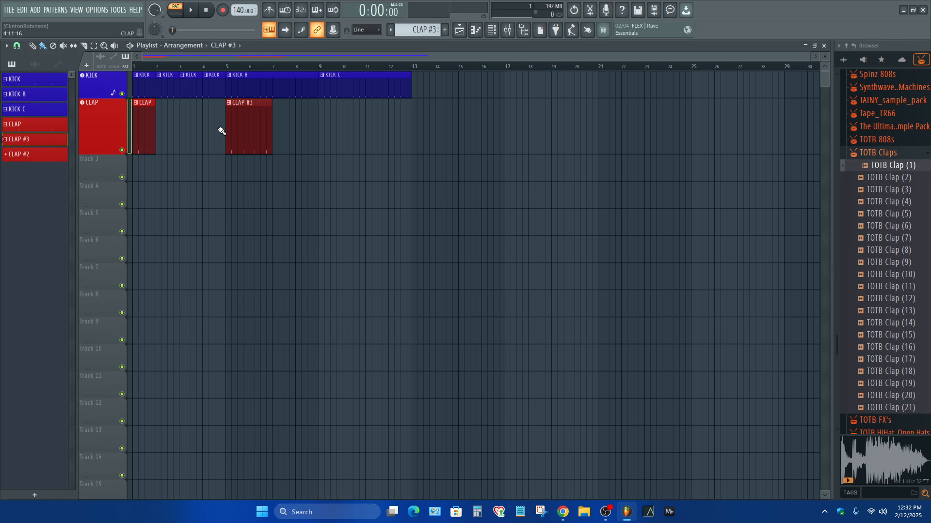
{"action": "left_click", "coordinate": [502, 30]}
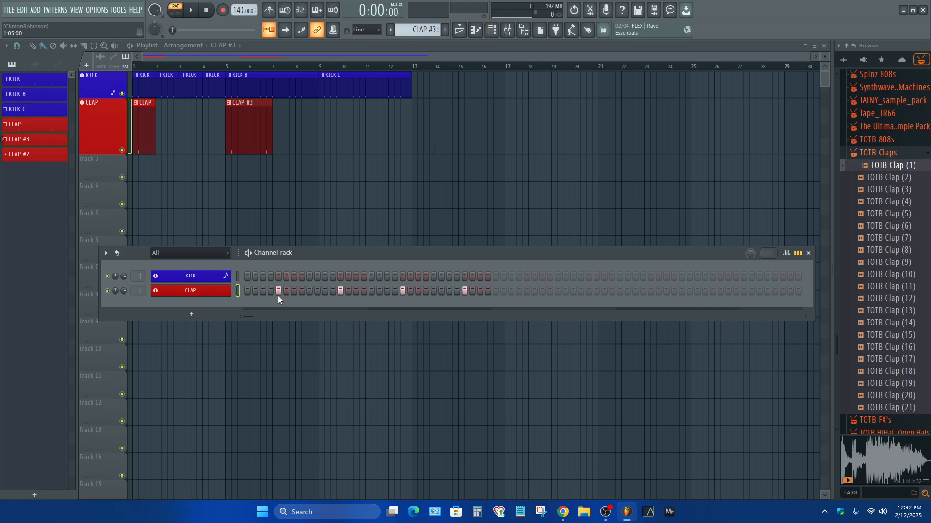
{"action": "left_click", "coordinate": [262, 134]}
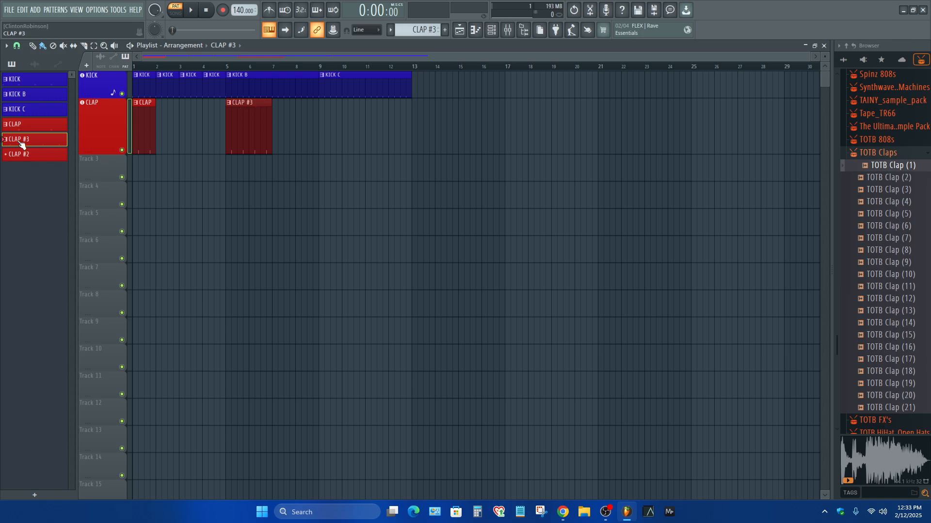
Delete the unused CLAP #2 pattern from the pattern list
{"action": "right_click", "coordinate": [24, 158]}
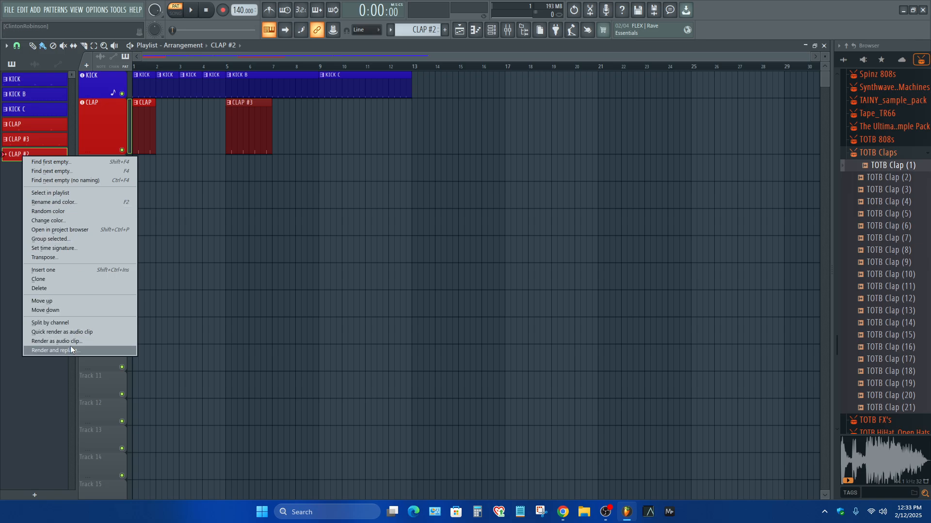
{"action": "left_click", "coordinate": [45, 288]}
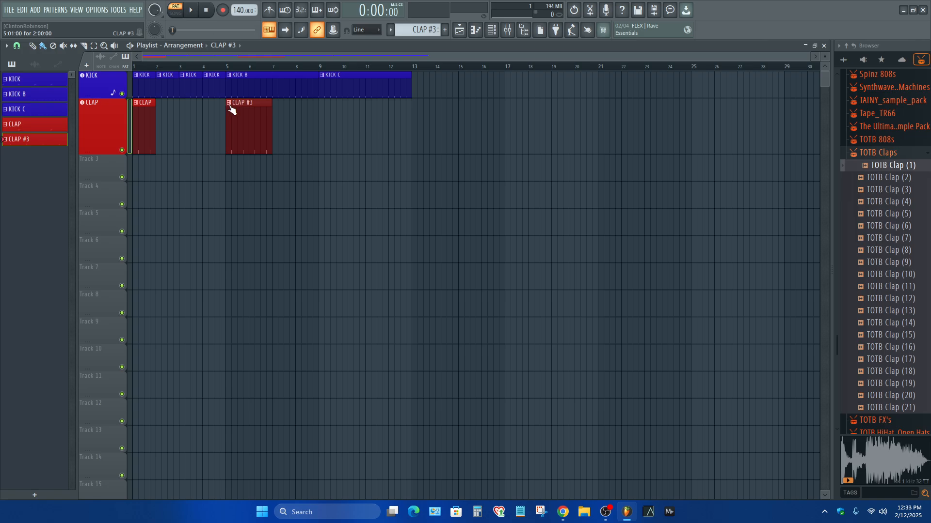
Rename the merged two-bar CLAP #3 pattern as CLAP B
{"action": "right_click", "coordinate": [23, 141]}
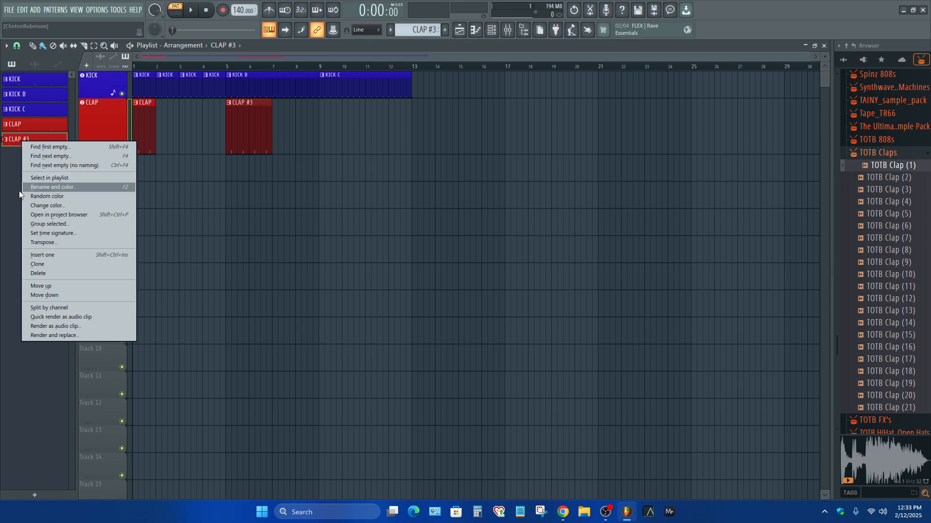
{"action": "left_click", "coordinate": [146, 117]}
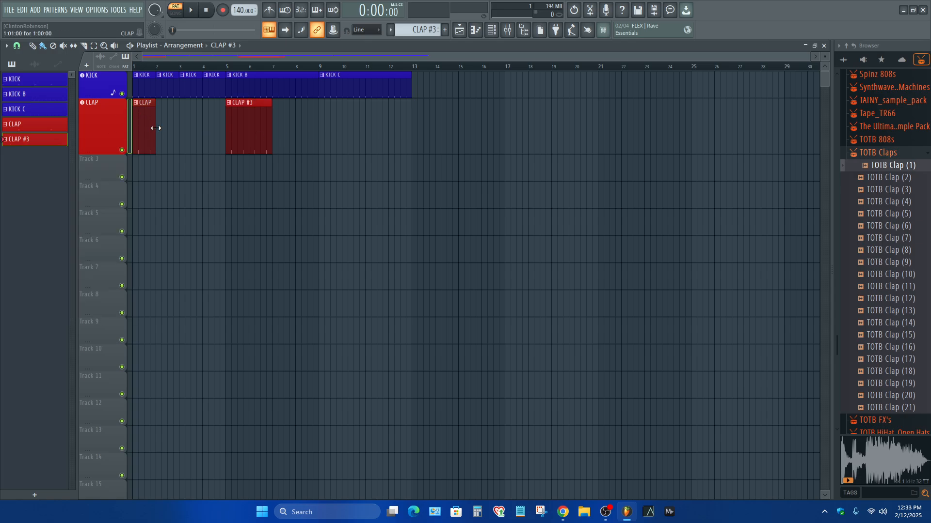
{"action": "right_click", "coordinate": [29, 141]}
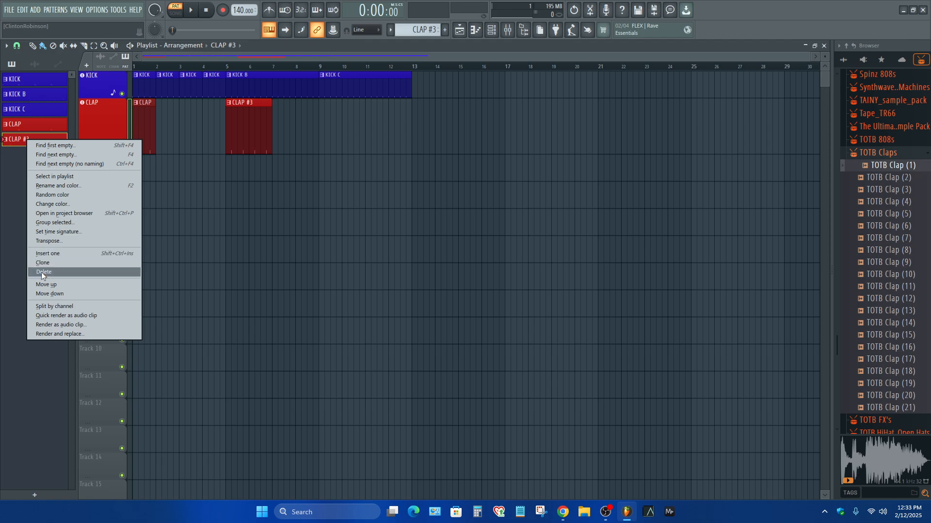
{"action": "left_click", "coordinate": [47, 187]}
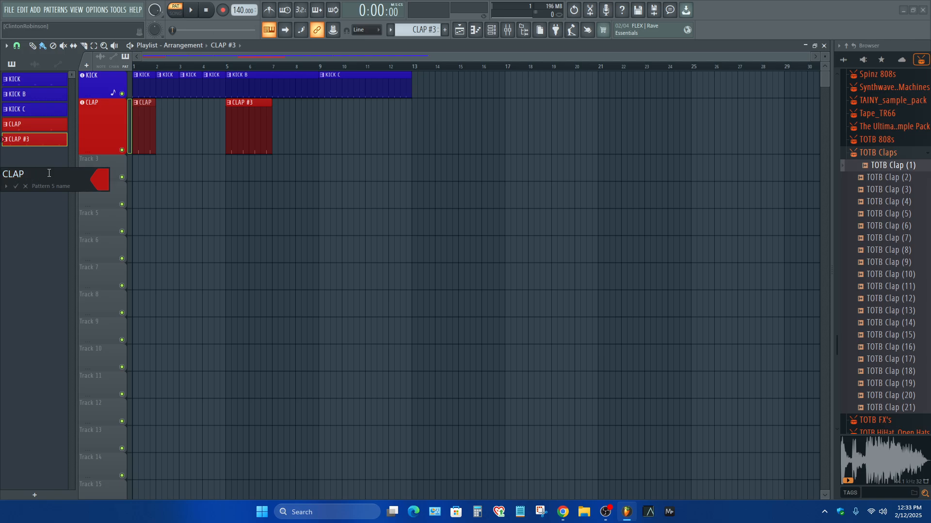
{"action": "key", "text": "Return"}
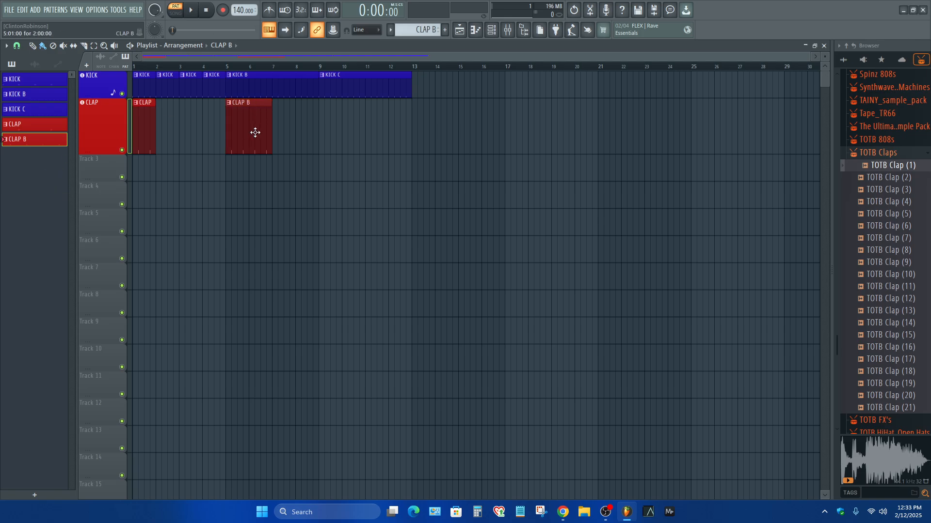
Try assigning the CLAP pattern from the pattern list to the CLAP playlist track
{"action": "left_click", "coordinate": [95, 128]}
{"action": "left_click_drag", "start_coordinate": [25, 129], "coordinate": [109, 122]}
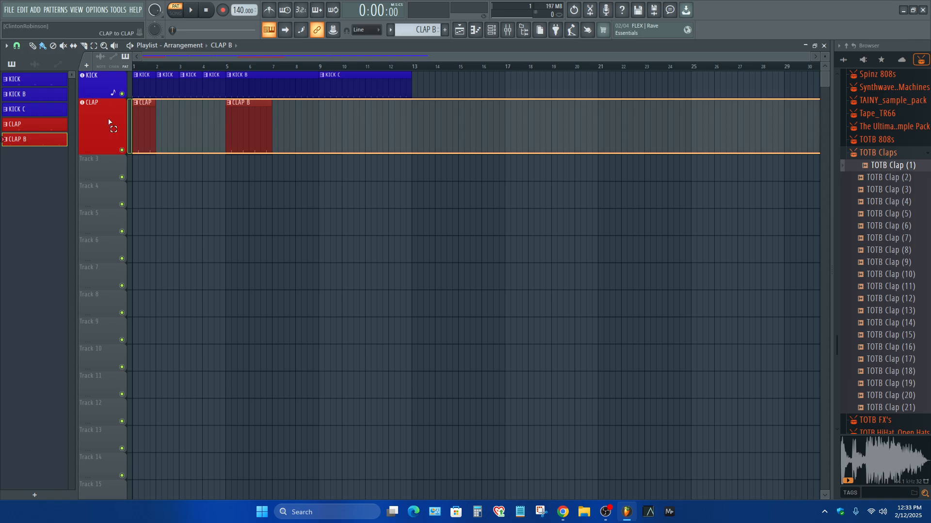
{"action": "left_click_drag", "start_coordinate": [111, 122], "coordinate": [110, 122]}
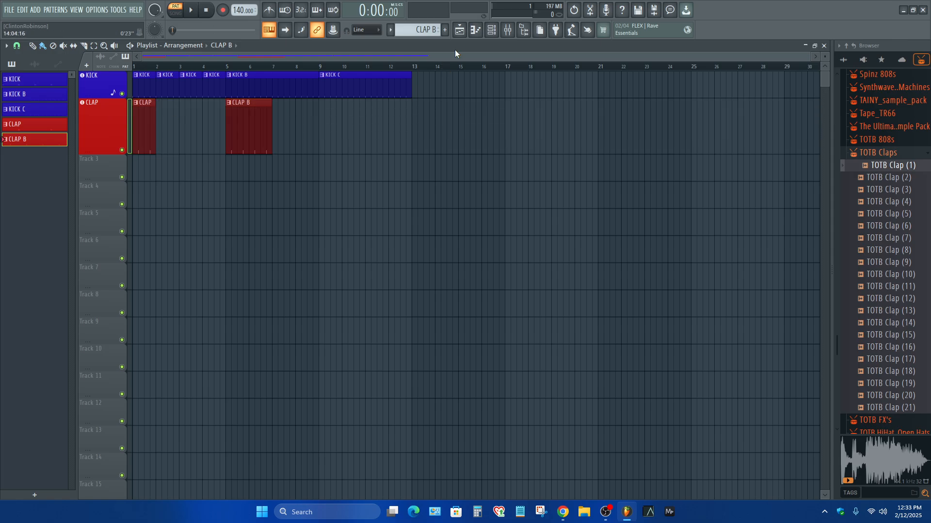
Examine the linked KICK and CLAP tracks in the mixer and the CLAP B steps in the channel rack
{"action": "left_click", "coordinate": [507, 30]}
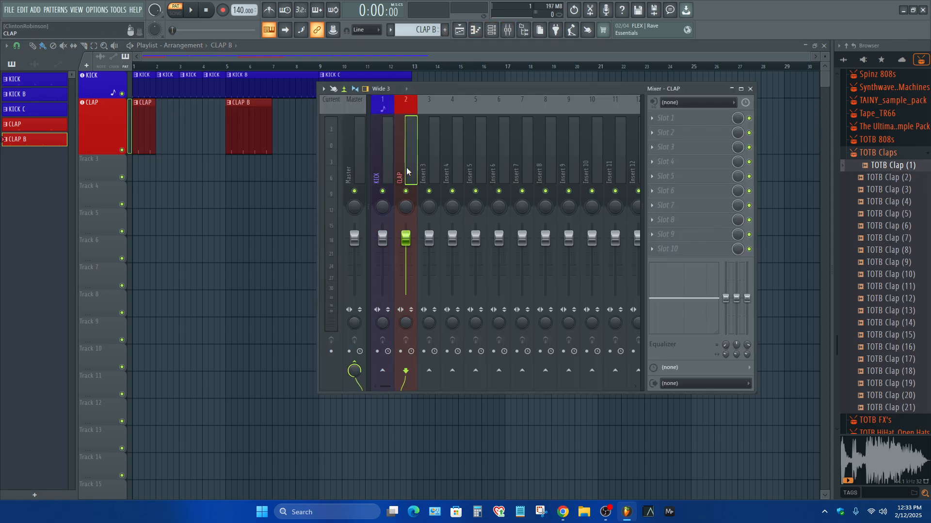
{"action": "left_click", "coordinate": [386, 174]}
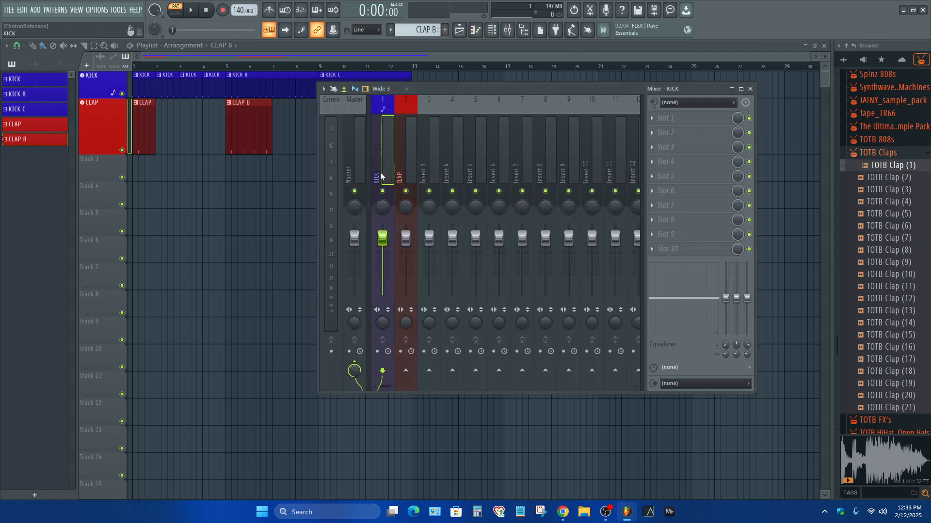
{"action": "left_click", "coordinate": [406, 171]}
{"action": "left_click", "coordinate": [383, 176]}
{"action": "left_click", "coordinate": [405, 172]}
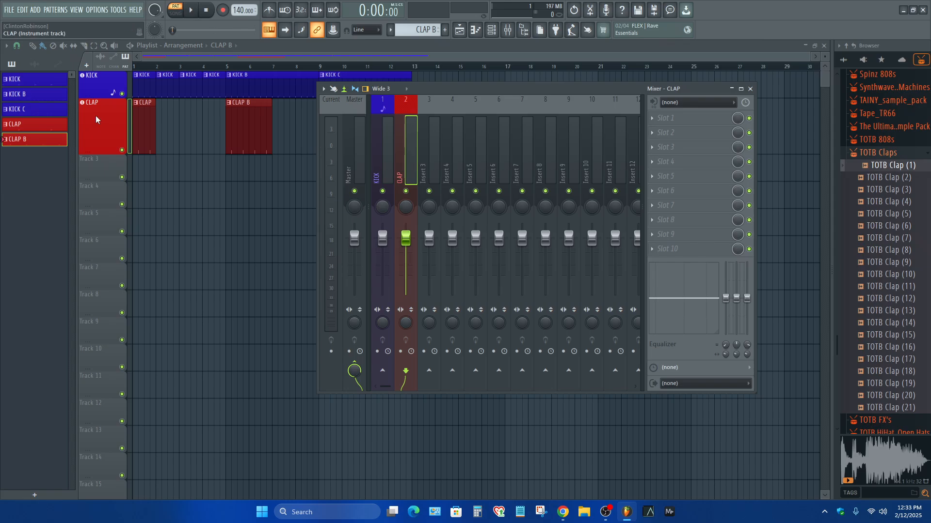
{"action": "left_click", "coordinate": [98, 130]}
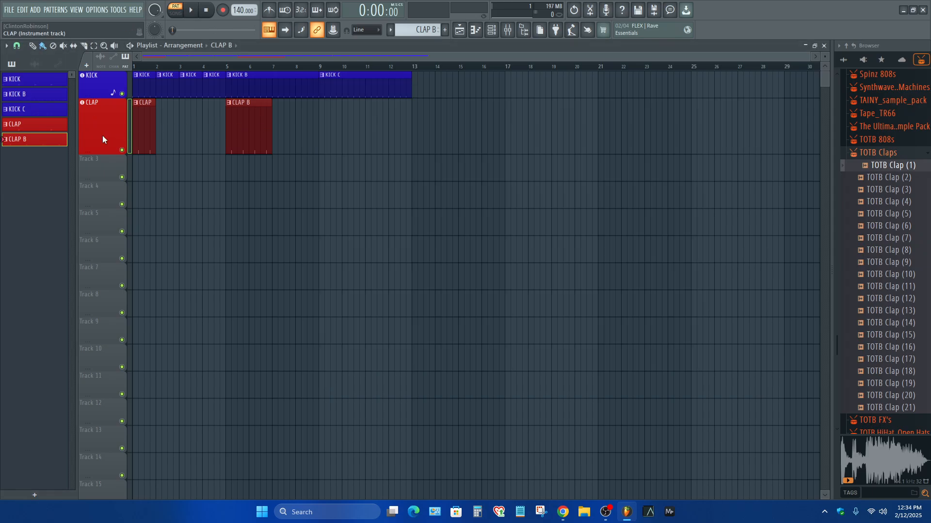
{"action": "left_click", "coordinate": [491, 29]}
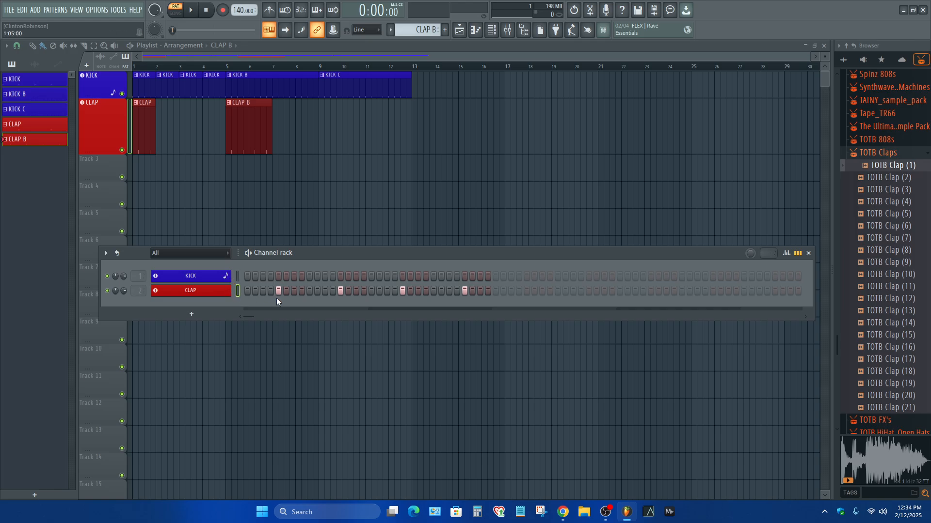
{"action": "left_click", "coordinate": [249, 122]}
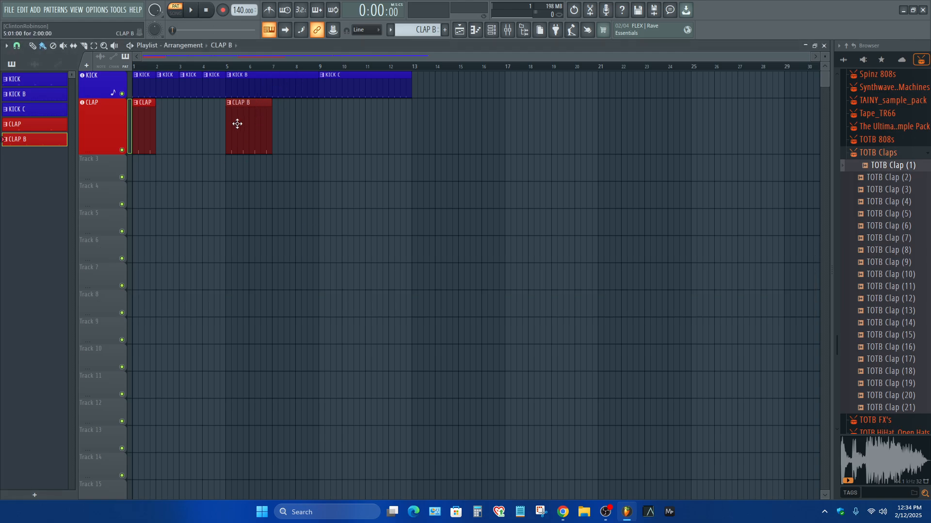
Add KICK hits to the CLAP B pattern at steps 3, 7, 11, 15 and 19 of the channel rack
{"action": "left_click", "coordinate": [491, 30]}
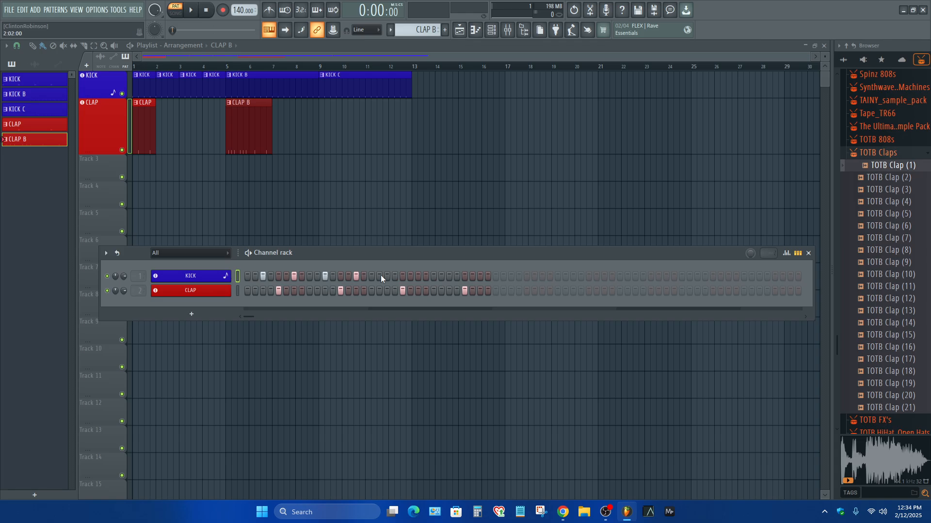
{"action": "left_click", "coordinate": [245, 133]}
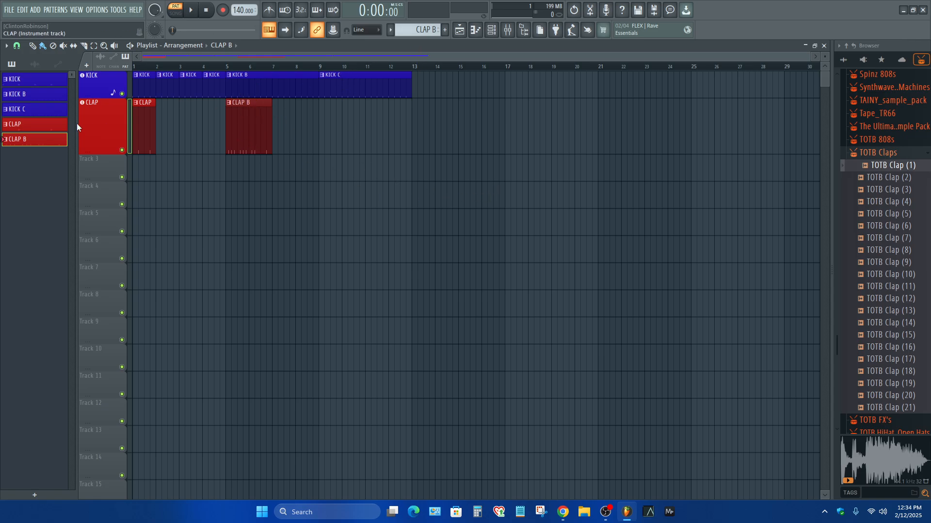
{"action": "left_click", "coordinate": [474, 36]}
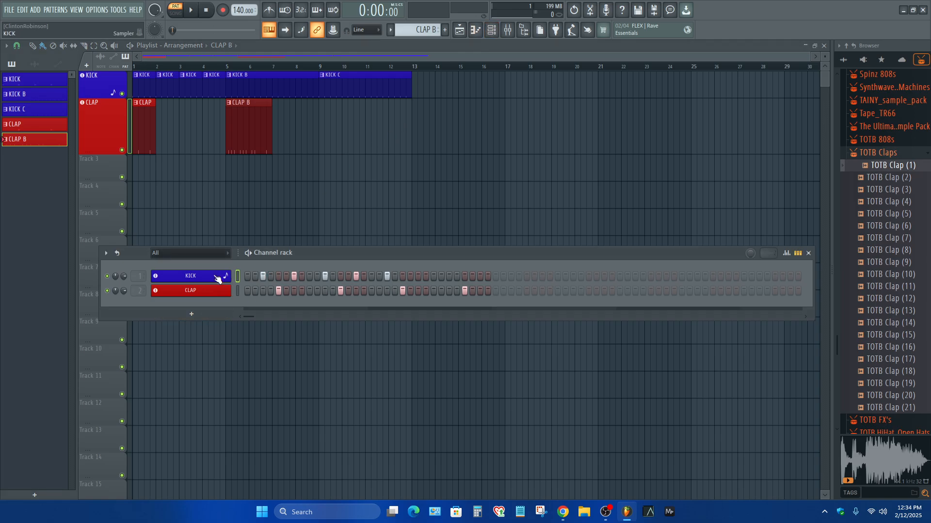
Inspect the KICK and CLAP mixer tracks and compare them with their matching channels in the channel rack
{"action": "left_click", "coordinate": [508, 30]}
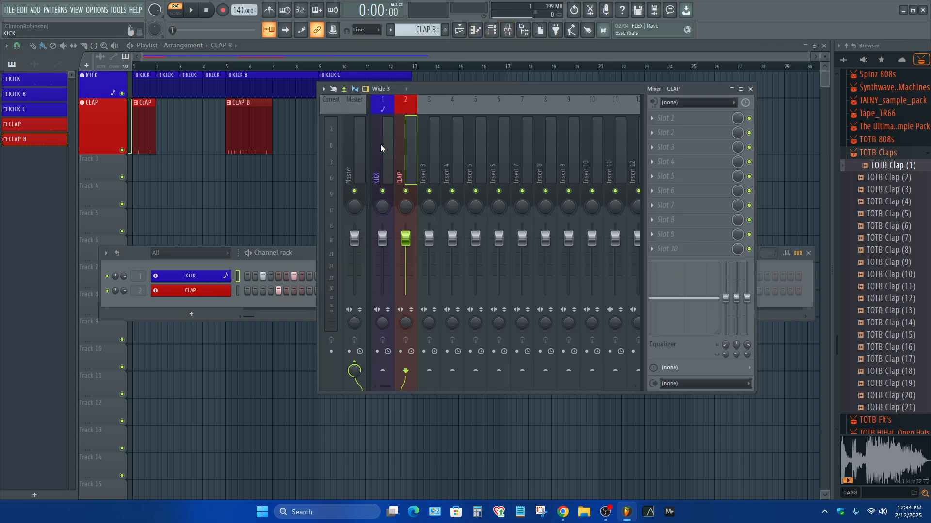
{"action": "left_click", "coordinate": [381, 176]}
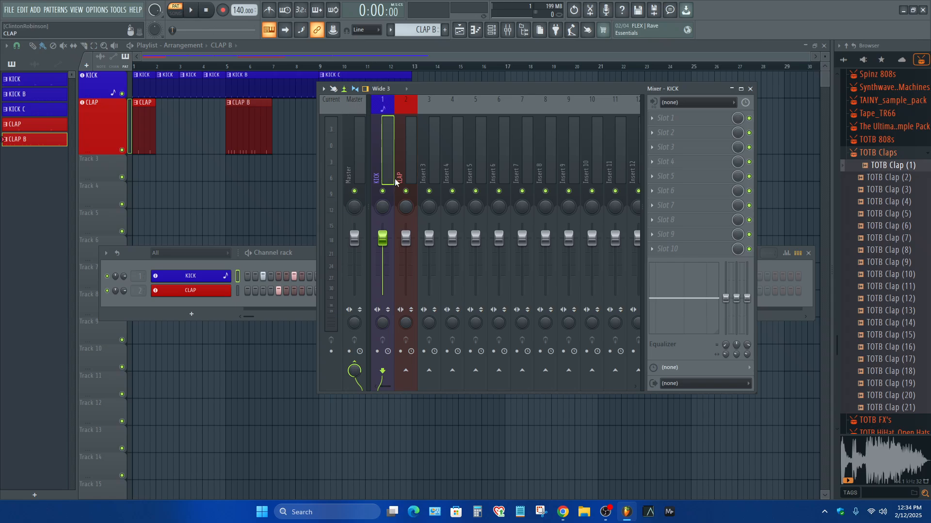
{"action": "left_click", "coordinate": [407, 166]}
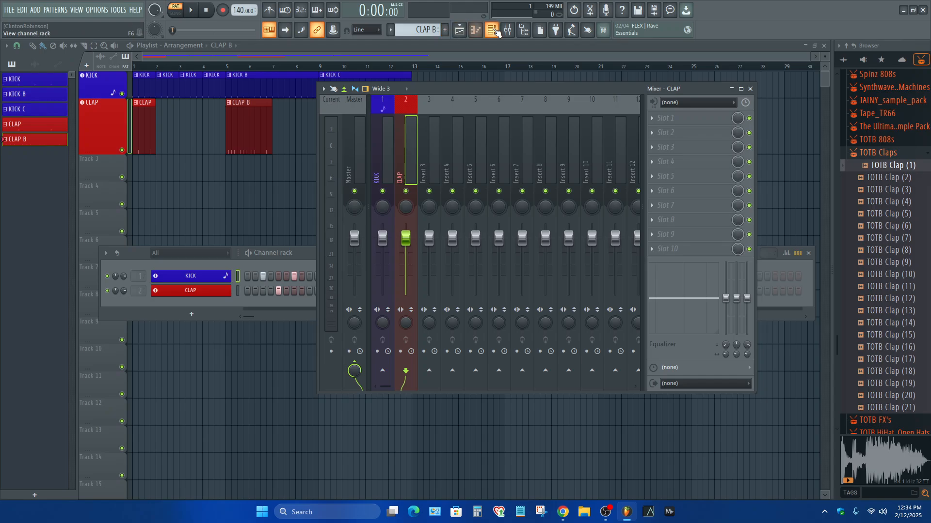
{"action": "key", "text": "F6"}
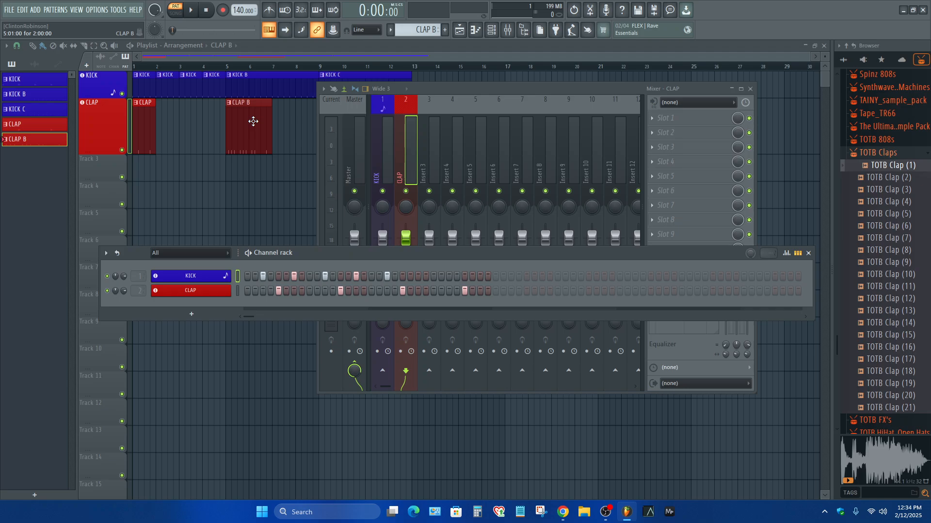
{"action": "key", "text": "F12"}
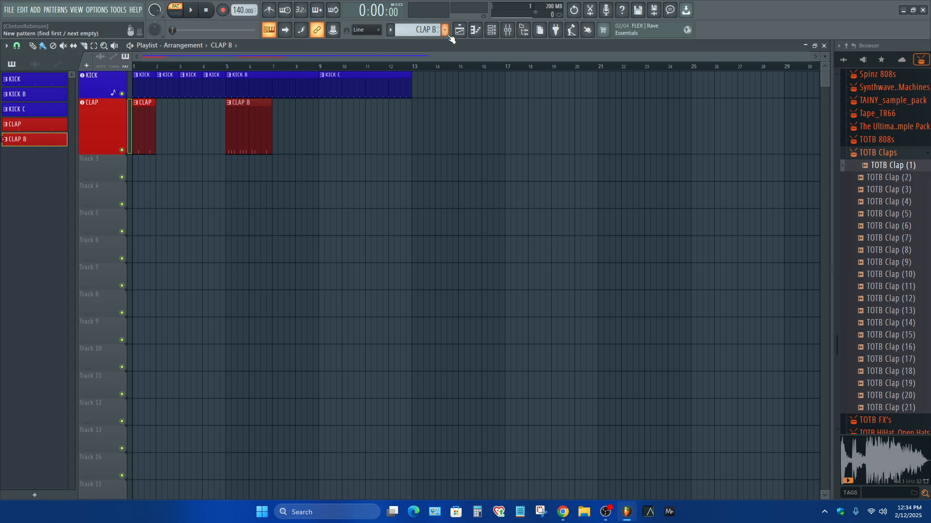
Add the TOTB Clap (9) sample at bar 9 of the playlist, accepting placement on the next empty track
{"action": "left_click", "coordinate": [492, 30]}
{"action": "left_click_drag", "start_coordinate": [891, 262], "coordinate": [321, 152]}
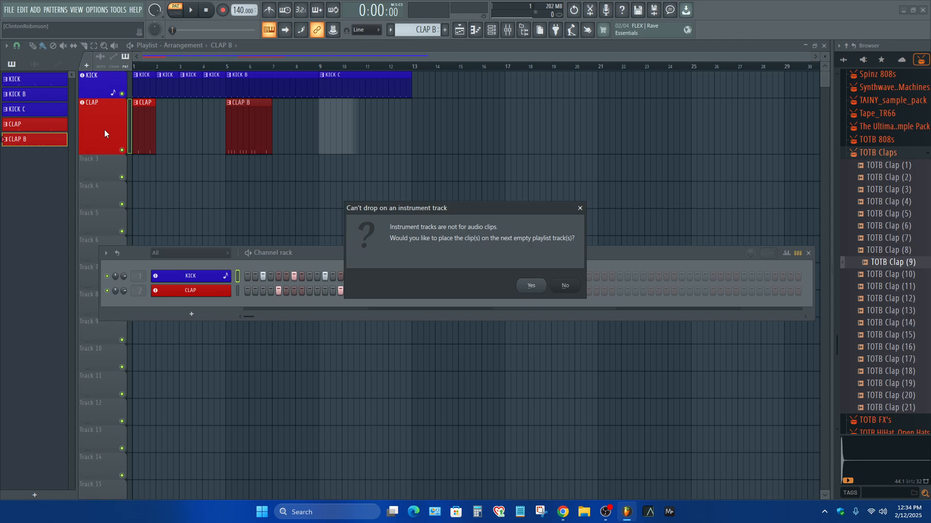
{"action": "left_click", "coordinate": [531, 285]}
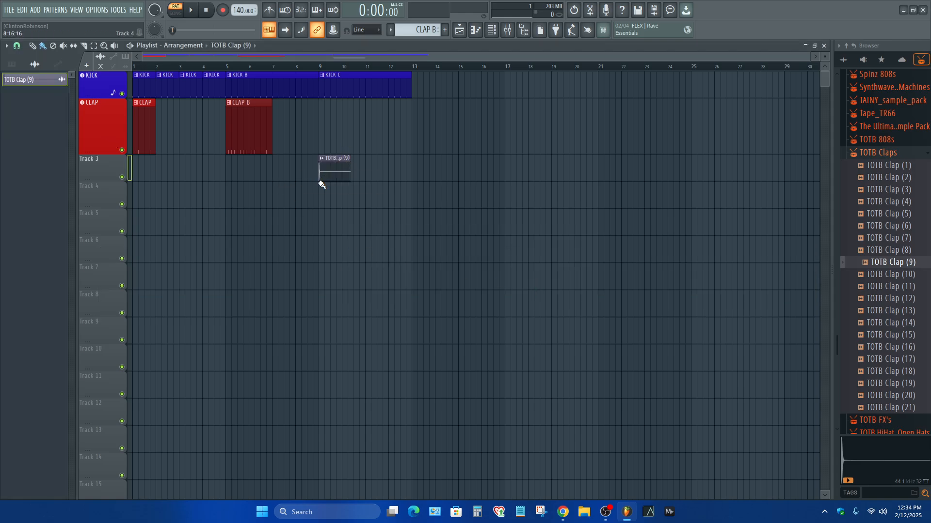
{"action": "left_click", "coordinate": [105, 172]}
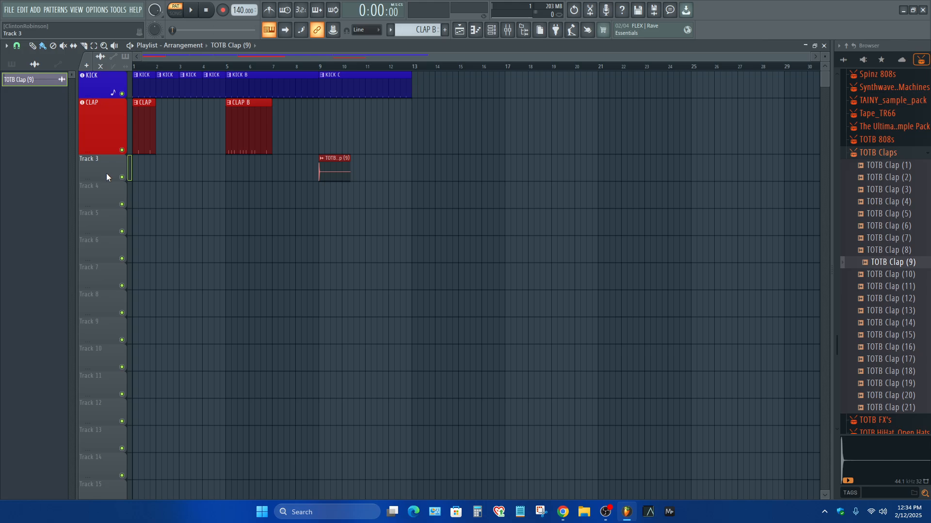
{"action": "left_click_drag", "start_coordinate": [105, 175], "coordinate": [110, 188]}
{"action": "right_click", "coordinate": [94, 167]}
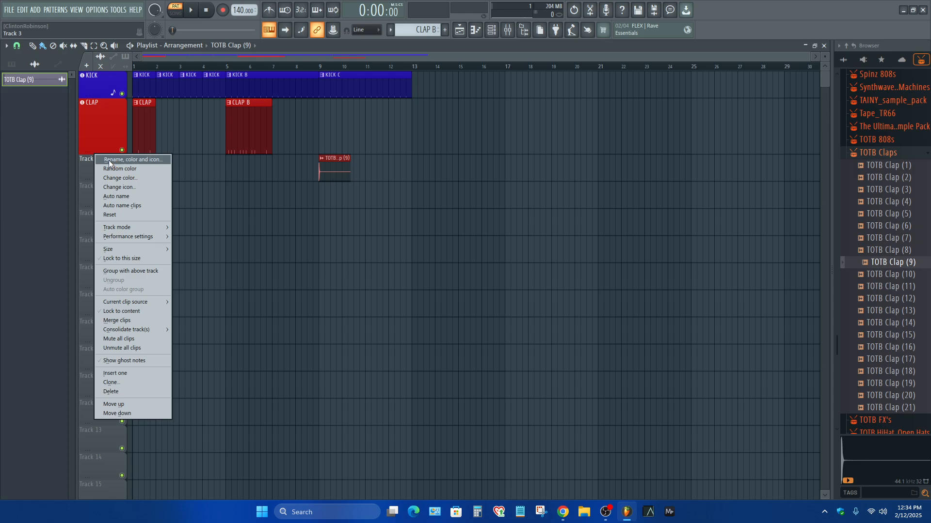
{"action": "left_click", "coordinate": [378, 174]}
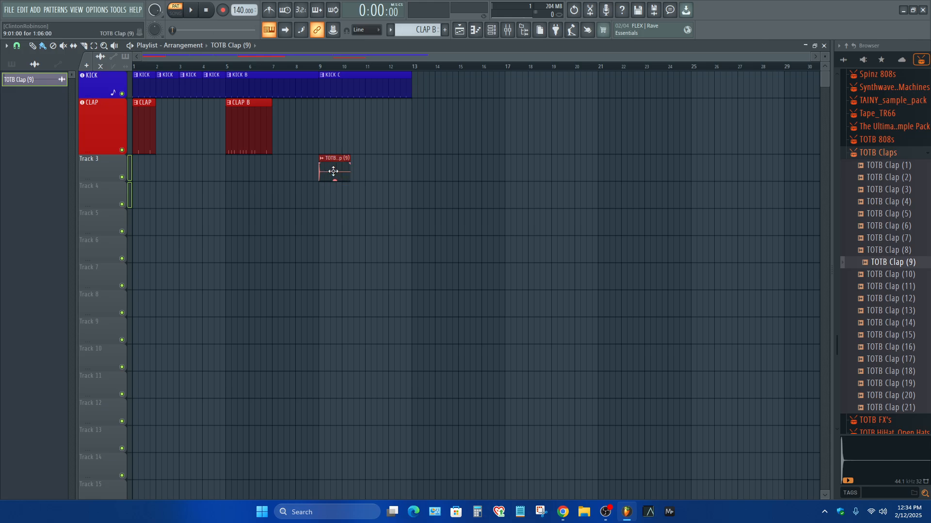
{"action": "left_click", "coordinate": [140, 170]}
{"action": "right_click", "coordinate": [163, 164]}
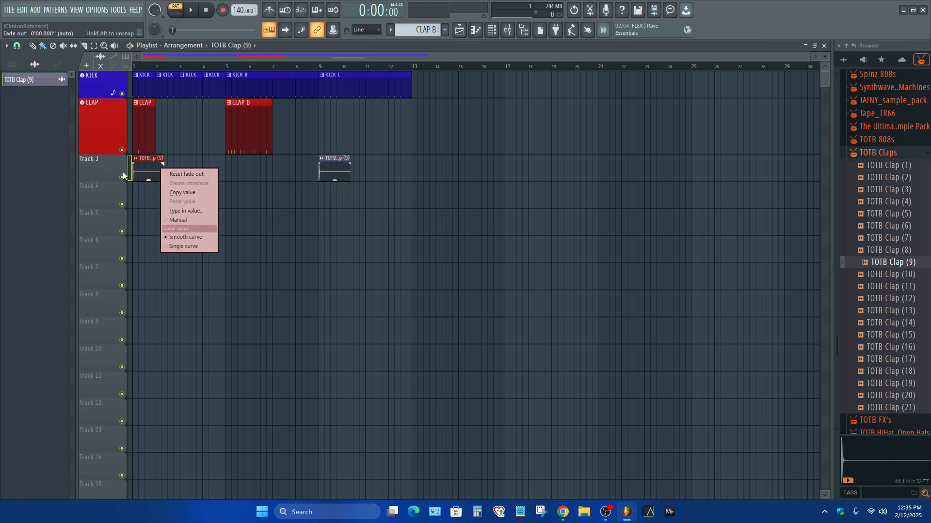
{"action": "left_click", "coordinate": [193, 163]}
{"action": "right_click", "coordinate": [151, 173]}
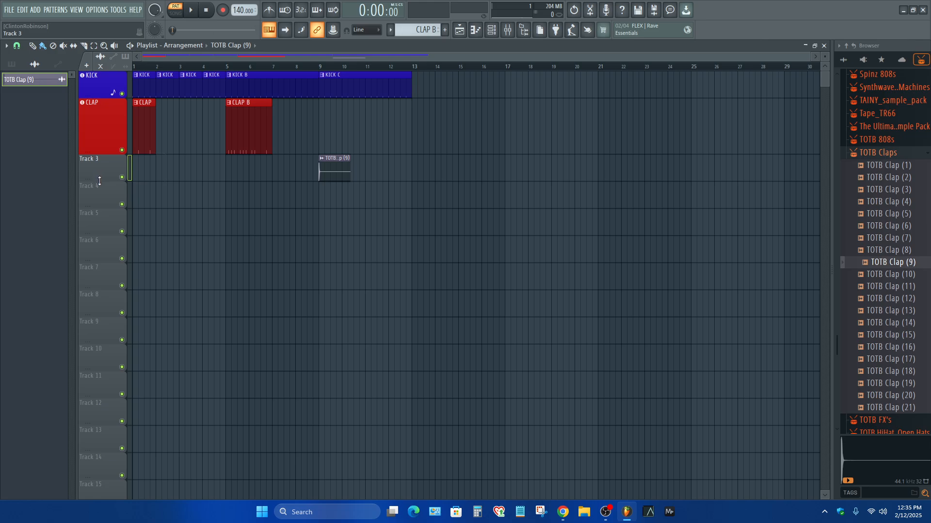
Make Track 3 in the playlist about twice as tall and check the mixer for a linked track
{"action": "left_click_drag", "start_coordinate": [99, 181], "coordinate": [102, 207]}
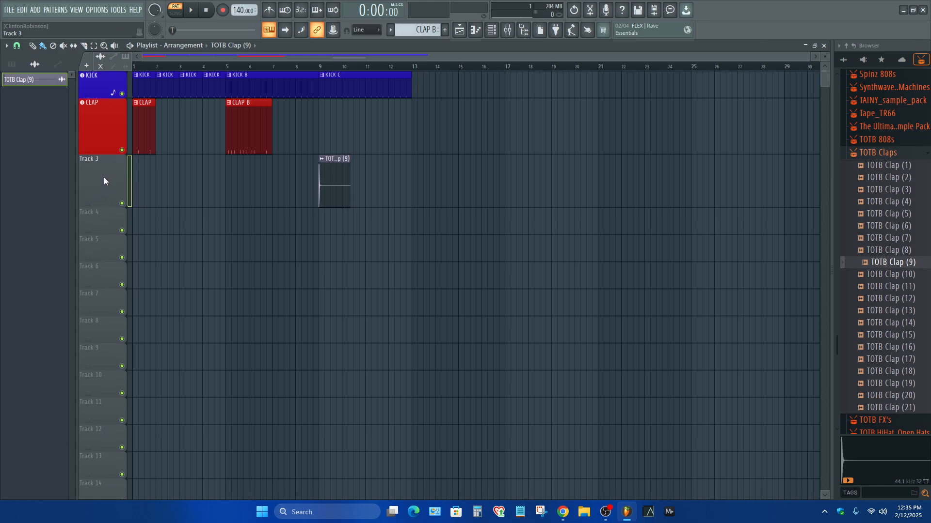
{"action": "left_click", "coordinate": [508, 30]}
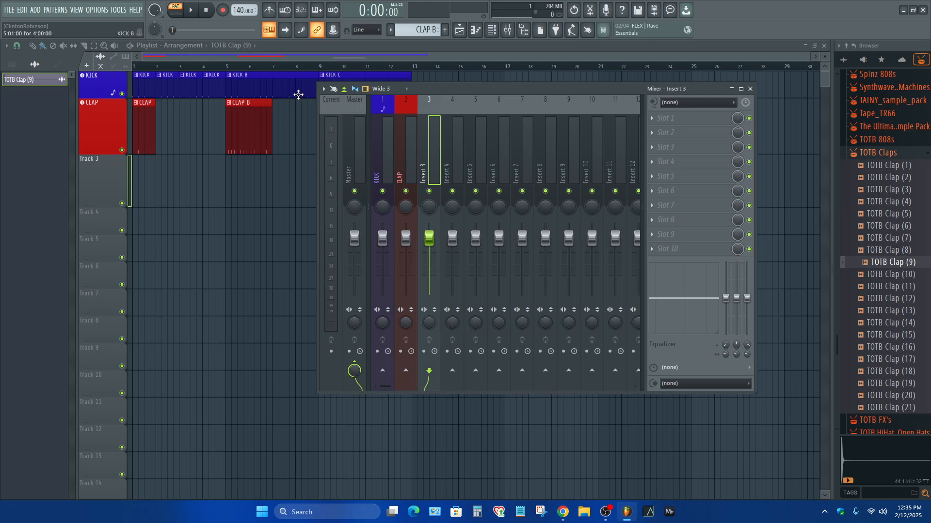
{"action": "left_click", "coordinate": [277, 48]}
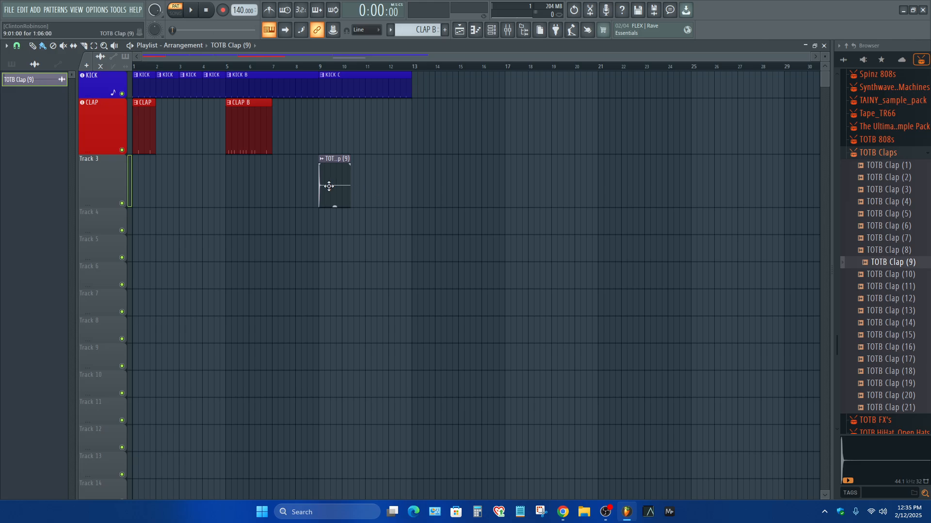
Move the TOTB Clap (9) audio clip from Track 3 to bar 9 of the CLAP track and save the project
{"action": "left_click_drag", "start_coordinate": [332, 186], "coordinate": [332, 120]}
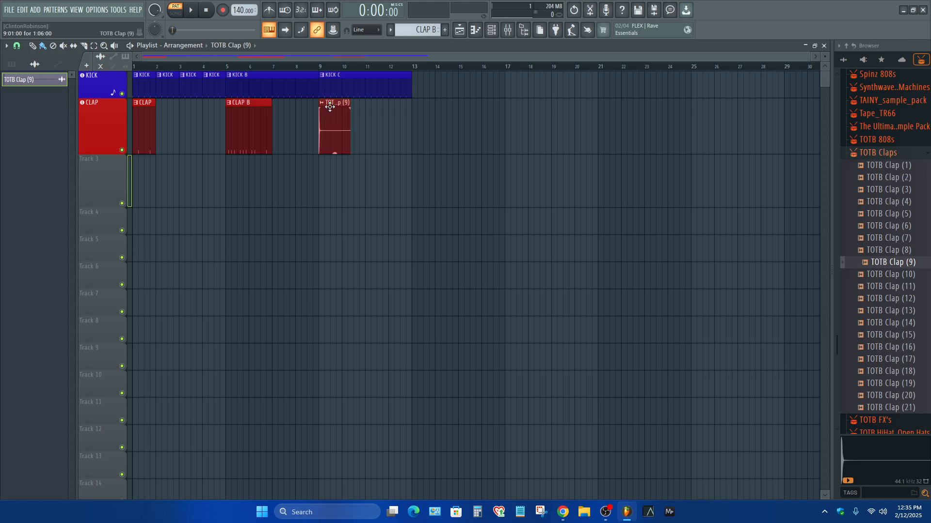
{"action": "left_click", "coordinate": [101, 132]}
{"action": "key", "text": "ctrl+s"}
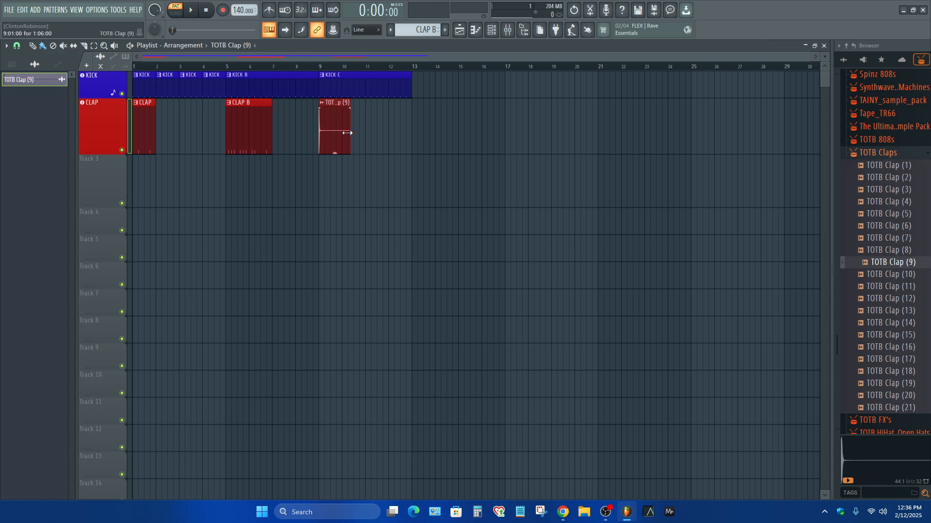
{"action": "mouse_move", "coordinate": [331, 134]}
{"action": "left_mouse_down"}
{"action": "mouse_move", "coordinate": [343, 132]}
{"action": "mouse_move", "coordinate": [331, 132]}
{"action": "left_mouse_up"}
Rename the TOTB Clap (9) audio clip as AUDIO SAMPLE IANE 2 and color it red (#D31813)
{"action": "right_click", "coordinate": [324, 107]}
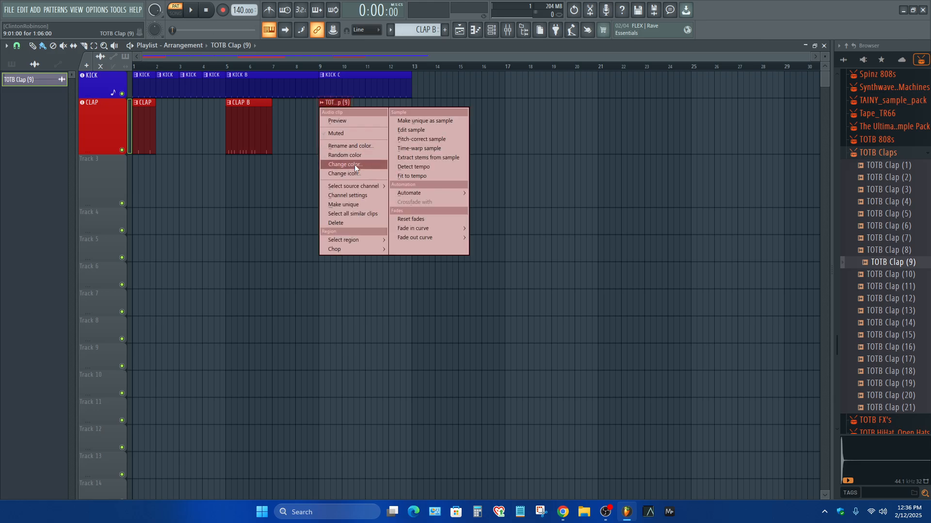
{"action": "mouse_move", "coordinate": [351, 188]}
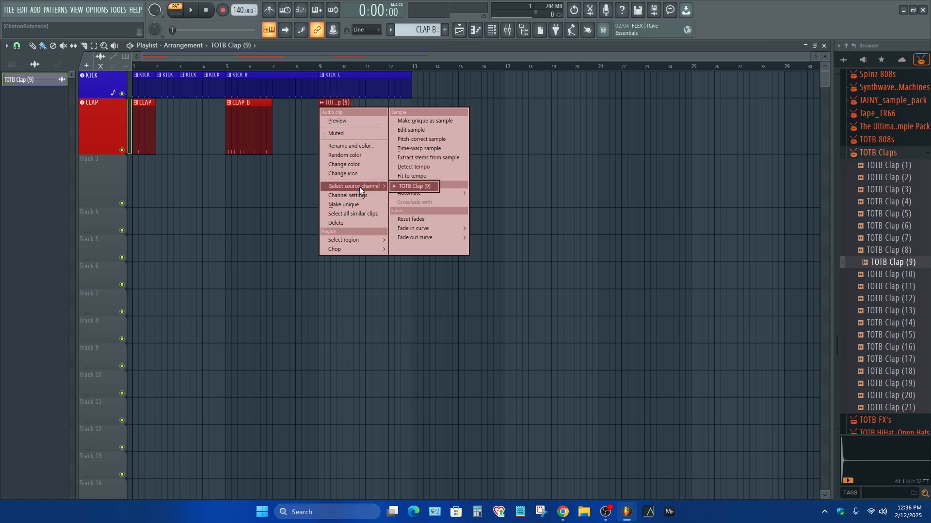
{"action": "left_click", "coordinate": [334, 147]}
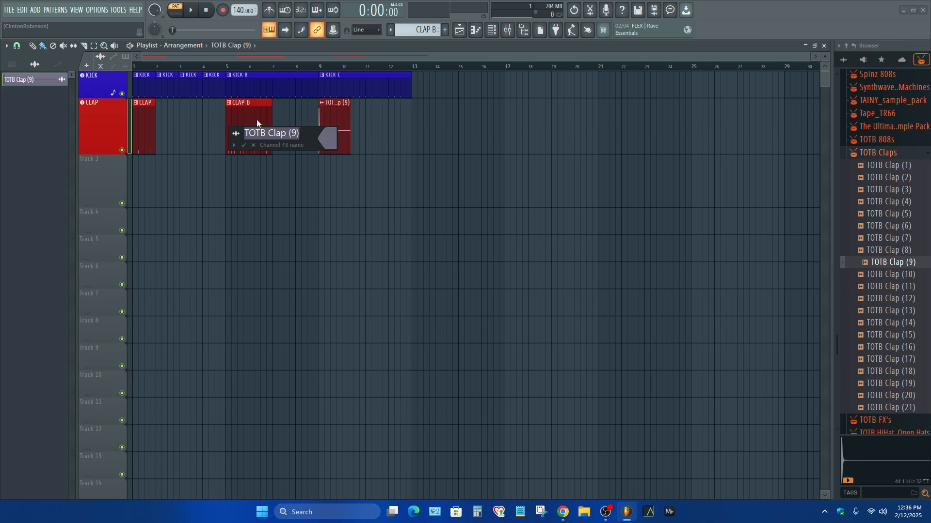
{"action": "left_click", "coordinate": [328, 139]}
{"action": "left_click", "coordinate": [411, 169]}
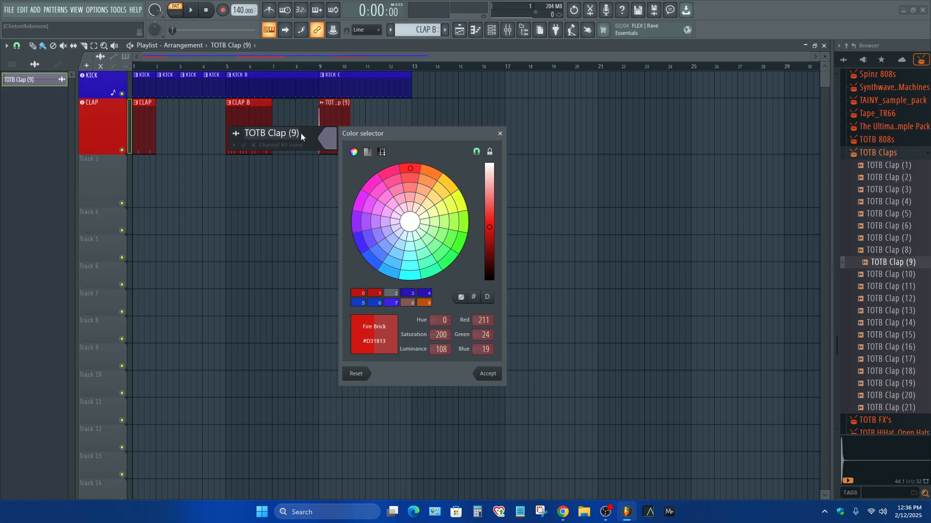
{"action": "left_click", "coordinate": [486, 374]}
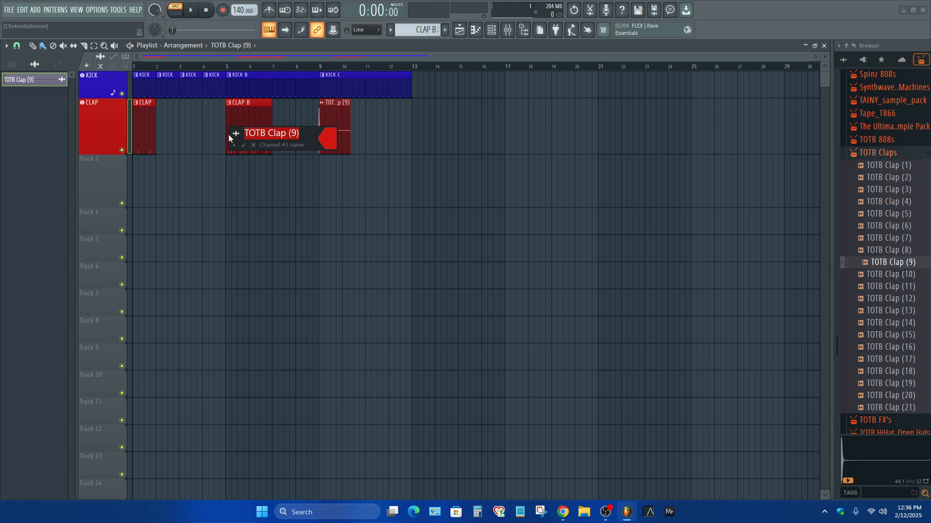
{"action": "type", "text": "AUDIO"}
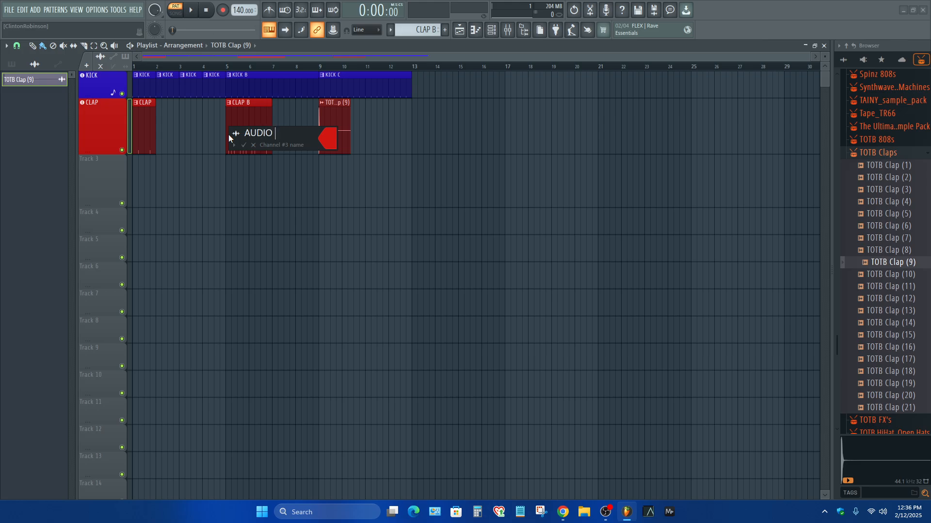
{"action": "type", "text": " SAMPLE IANE 2"}
{"action": "key", "text": "Return"}
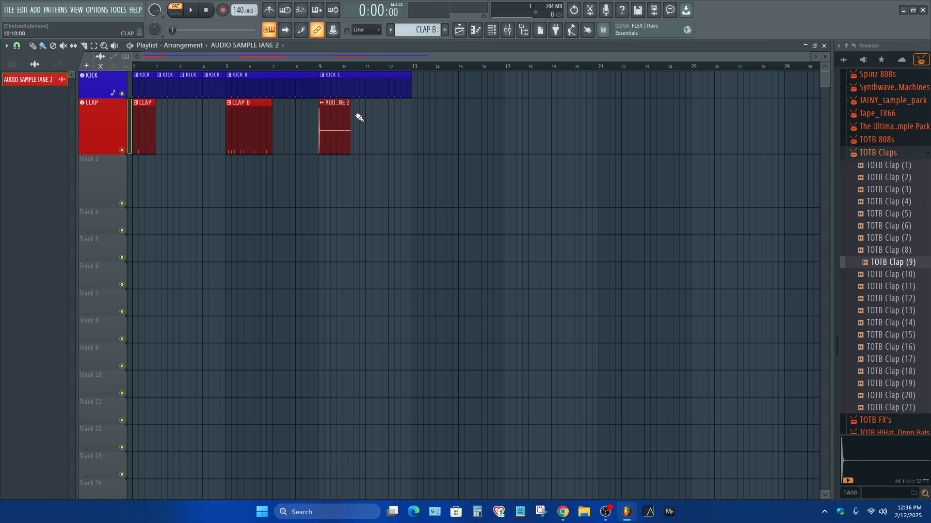
Inspect the renamed audio clip's channel settings and its entry among the audio channels in the channel rack
{"action": "left_click_drag", "start_coordinate": [349, 108], "coordinate": [324, 110]}
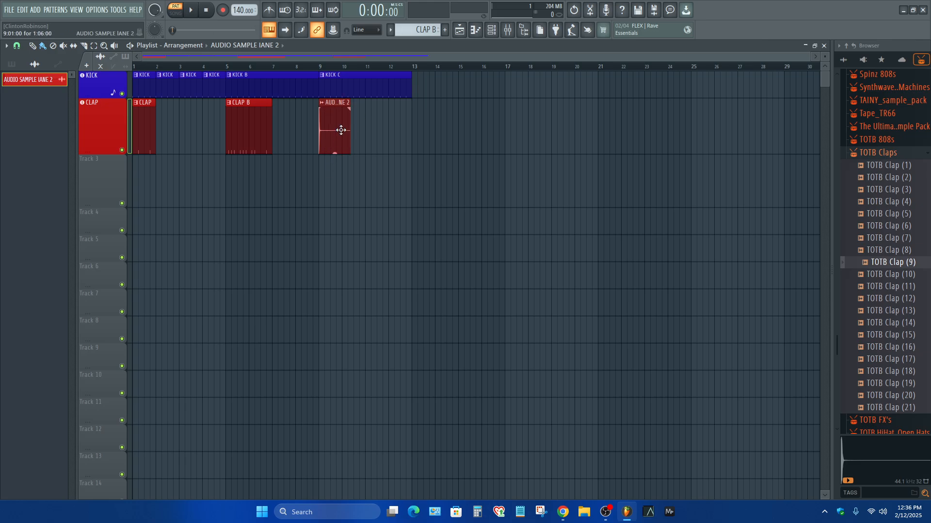
{"action": "double_click", "coordinate": [335, 124]}
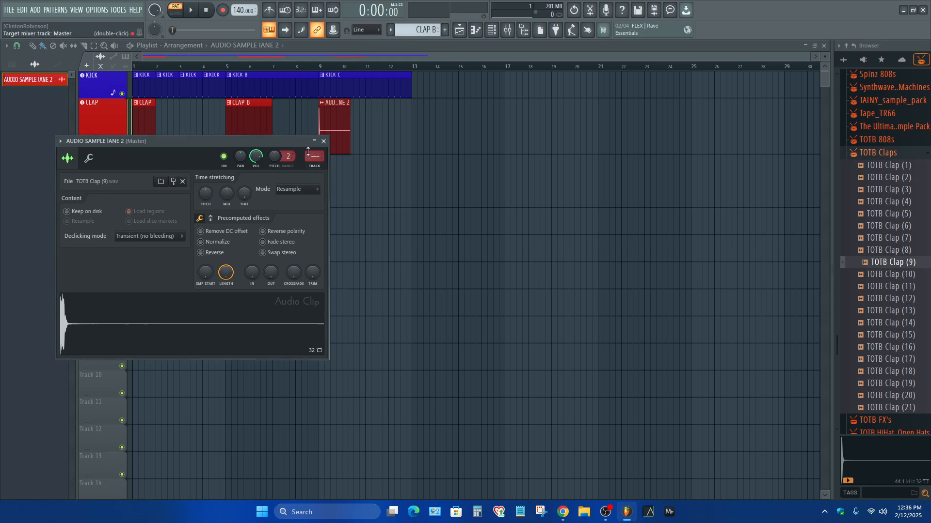
{"action": "left_click", "coordinate": [113, 124]}
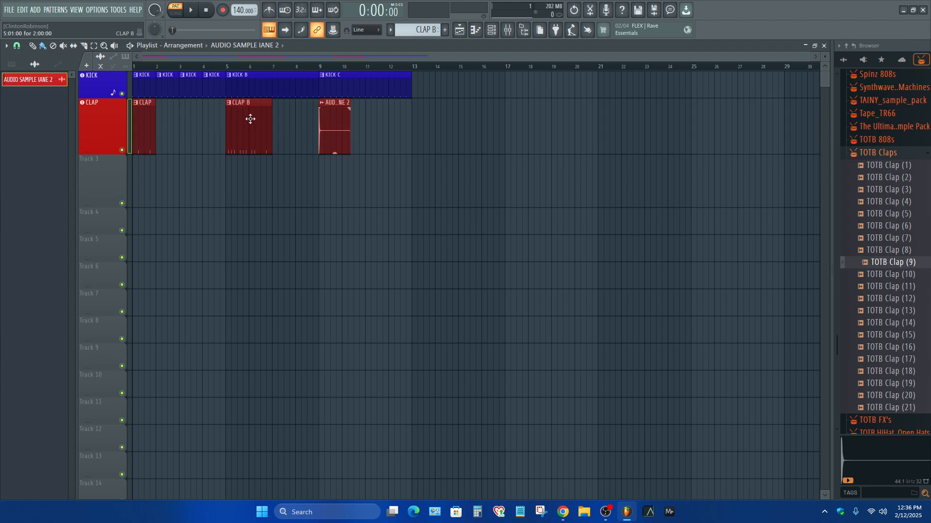
{"action": "left_click", "coordinate": [491, 32]}
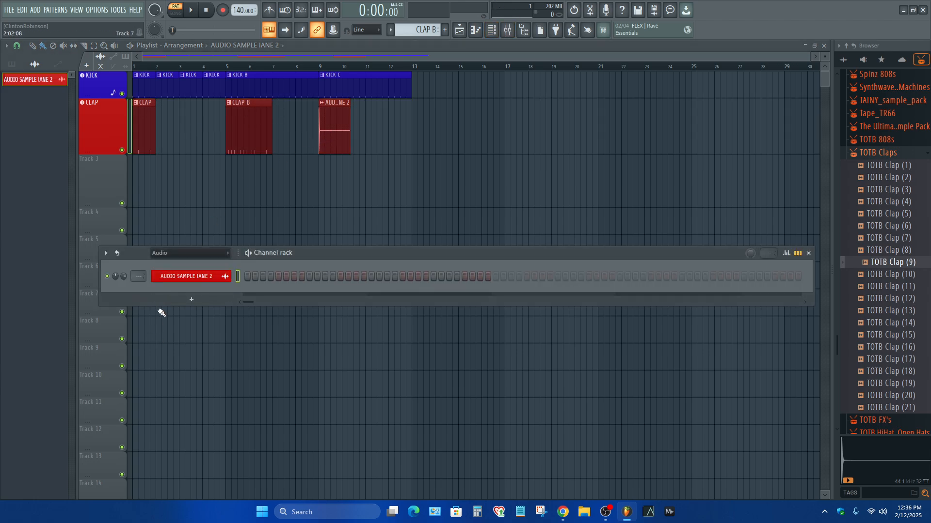
{"action": "left_click", "coordinate": [171, 277]}
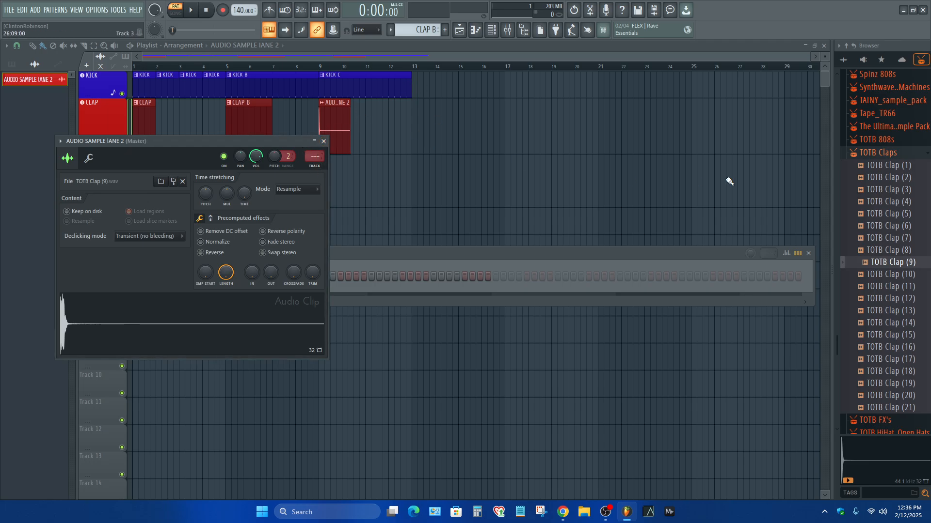
Try to place TOTB Clap (9) on the CLAP instrument track at bar 11 and accept placing it on the next empty track
{"action": "left_click_drag", "start_coordinate": [868, 263], "coordinate": [371, 118]}
{"action": "left_click_drag", "start_coordinate": [448, 205], "coordinate": [503, 168]}
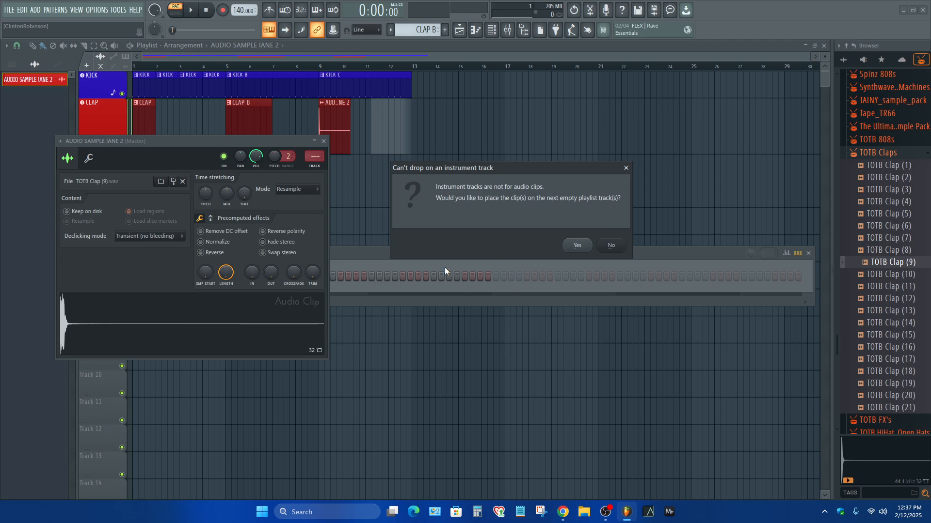
{"action": "left_click_drag", "start_coordinate": [496, 167], "coordinate": [495, 191]}
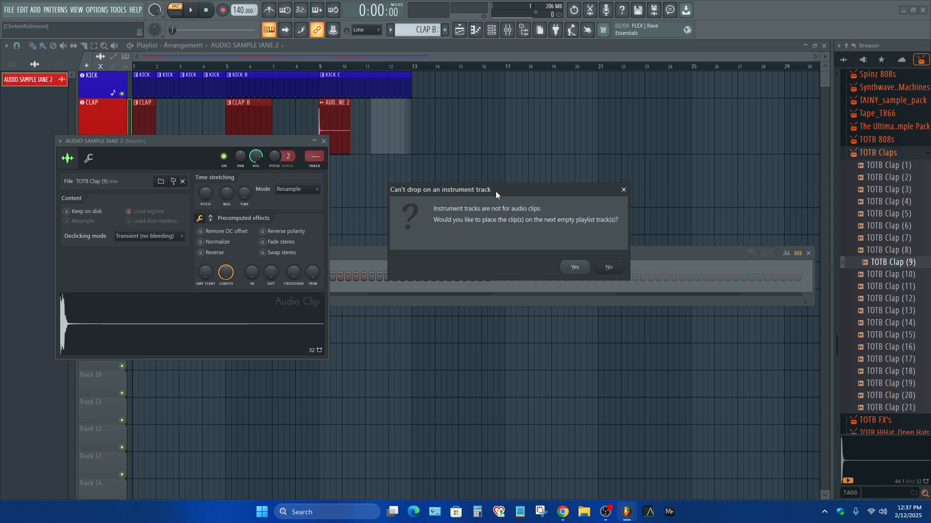
{"action": "left_click_drag", "start_coordinate": [488, 184], "coordinate": [442, 189]}
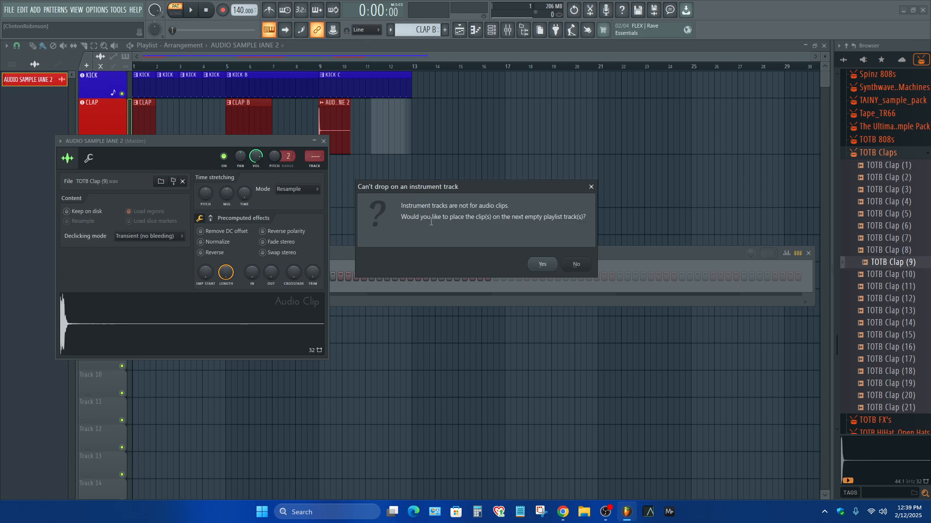
{"action": "left_click_drag", "start_coordinate": [470, 188], "coordinate": [503, 168]}
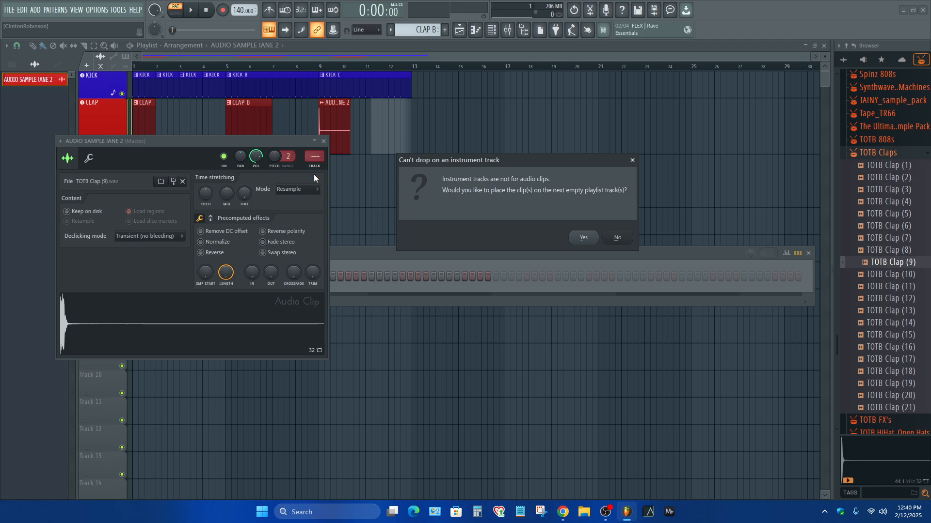
{"action": "left_click", "coordinate": [590, 244]}
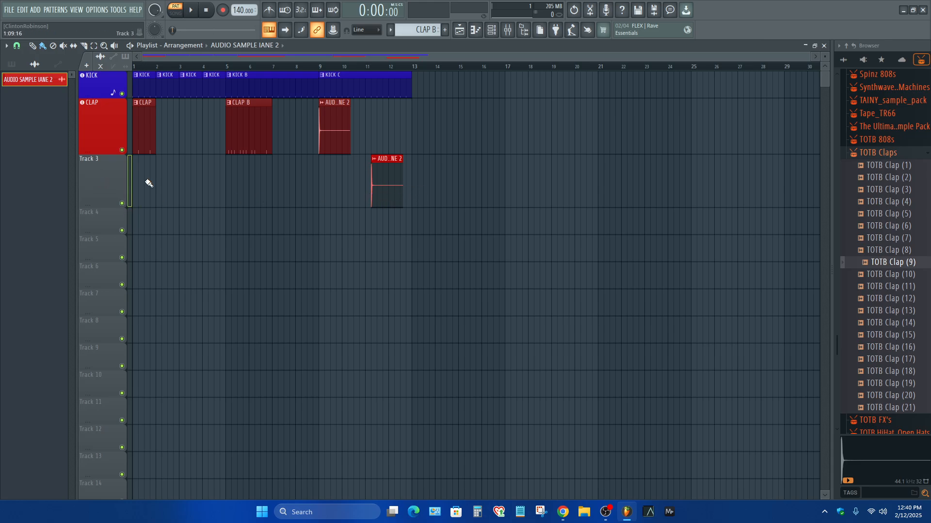
Set Track 3 as an audio track linked to mixer Insert 3
{"action": "left_click", "coordinate": [101, 191]}
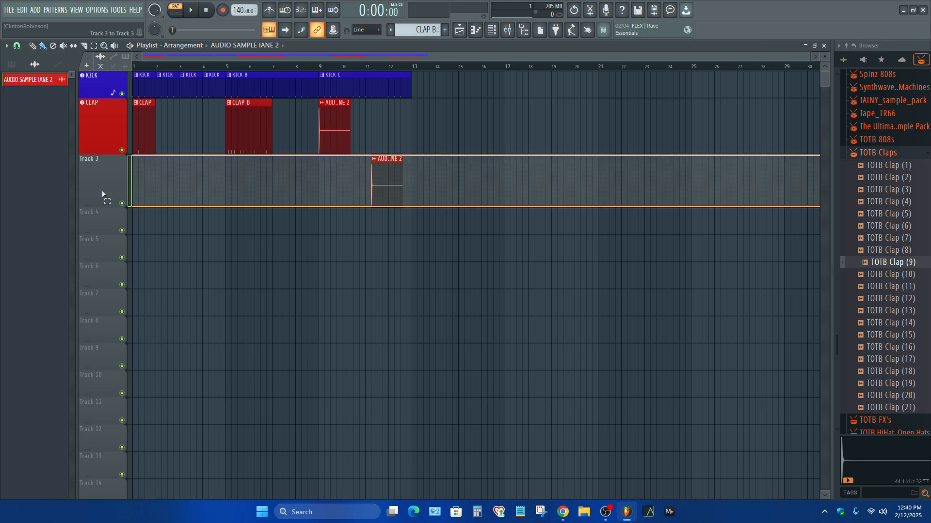
{"action": "right_click", "coordinate": [112, 182]}
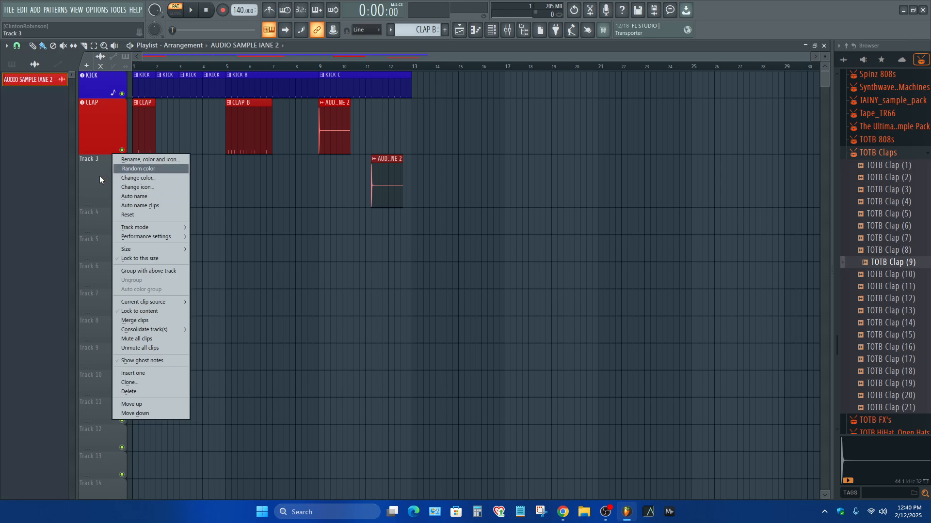
{"action": "mouse_move", "coordinate": [130, 231]}
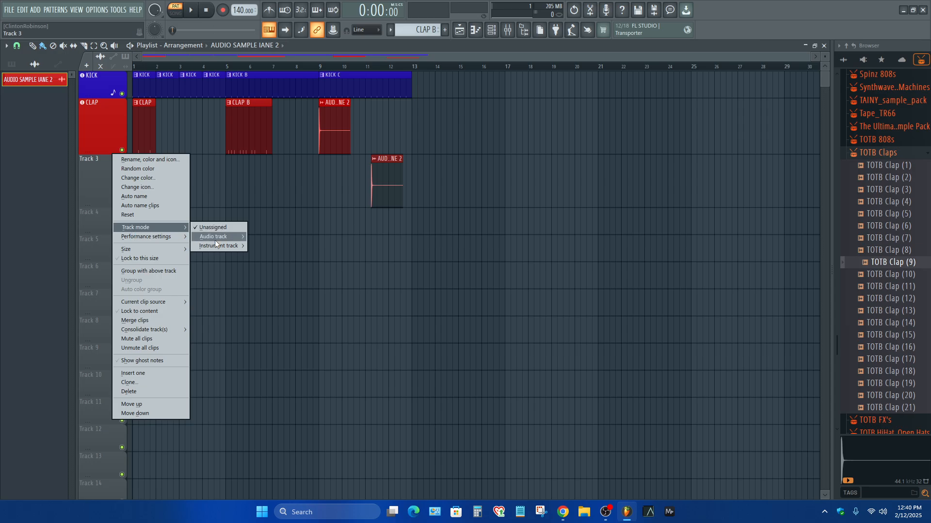
{"action": "mouse_move", "coordinate": [229, 247]}
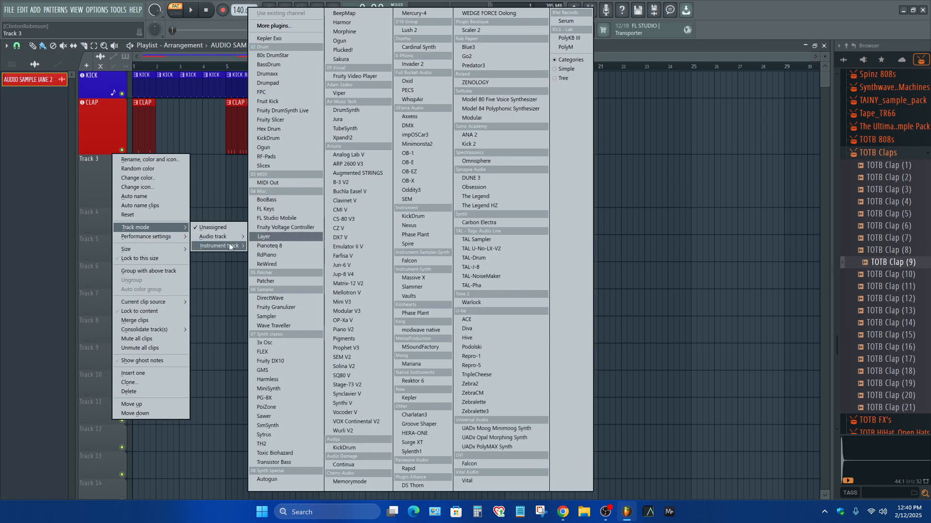
{"action": "mouse_move", "coordinate": [205, 236]}
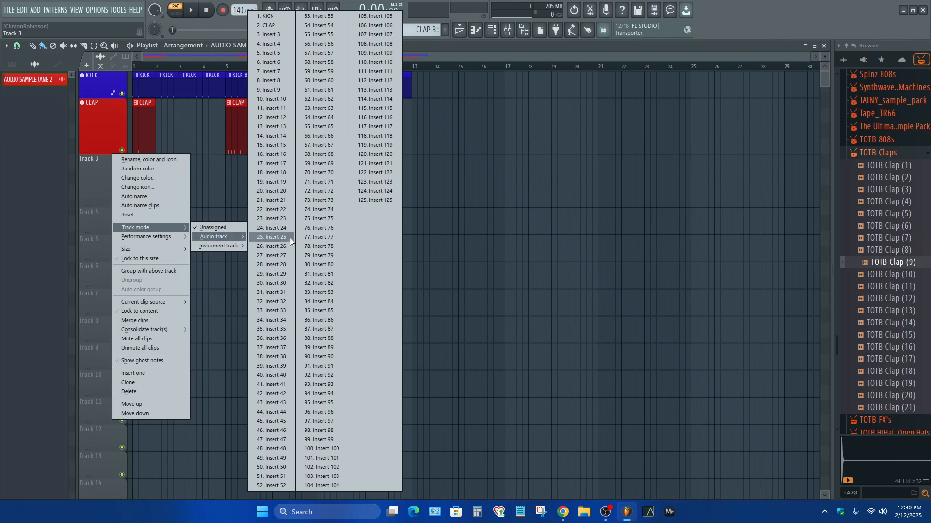
{"action": "left_click", "coordinate": [272, 36]}
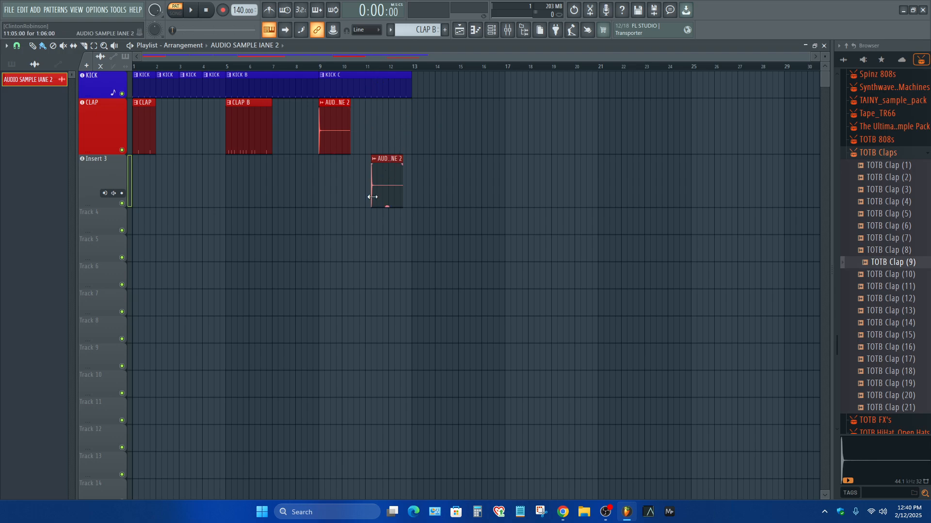
Rename the Insert 3 audio track as KICK B and color it blue
{"action": "right_click", "coordinate": [96, 171]}
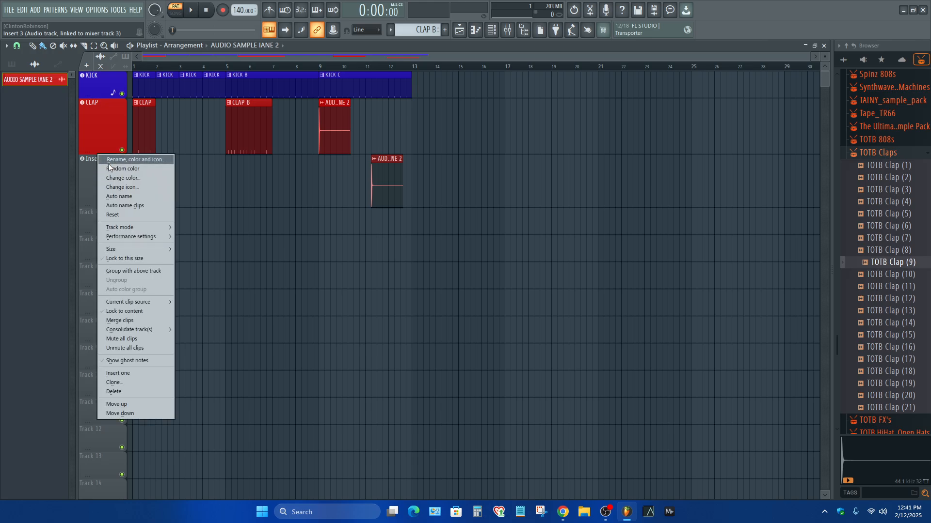
{"action": "left_click", "coordinate": [109, 164]}
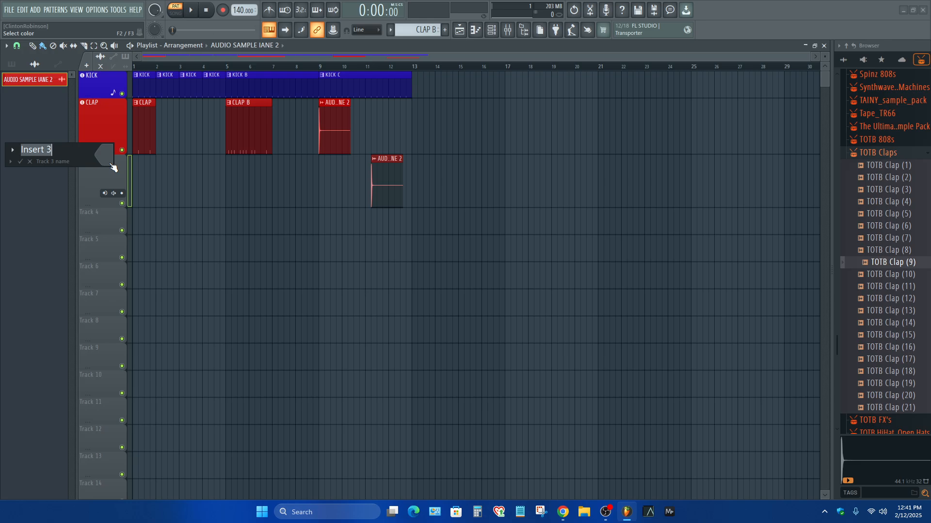
{"action": "type", "text": "KICK"}
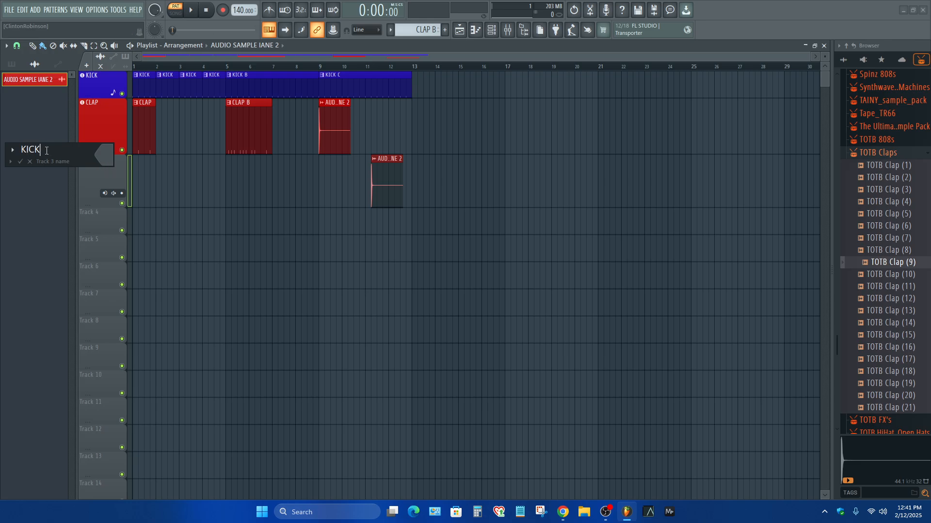
{"action": "left_click", "coordinate": [100, 155]}
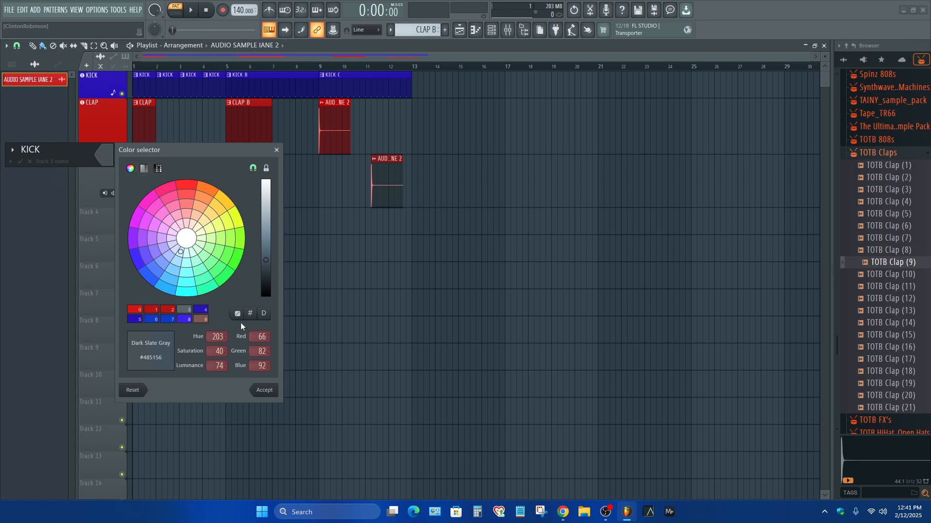
{"action": "left_click", "coordinate": [276, 150]}
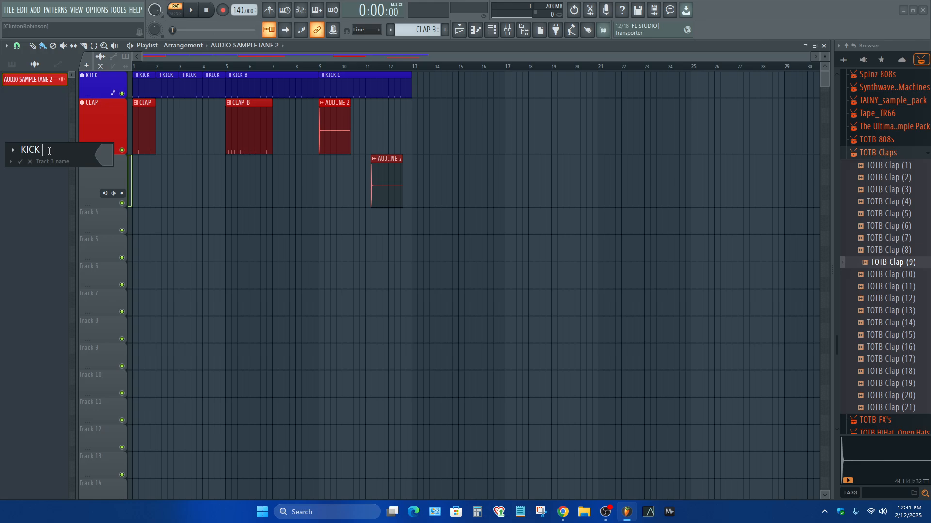
{"action": "type", "text": "B"}
{"action": "key", "text": "BackSpace"}
{"action": "type", "text": "B"}
{"action": "left_click", "coordinate": [104, 155]}
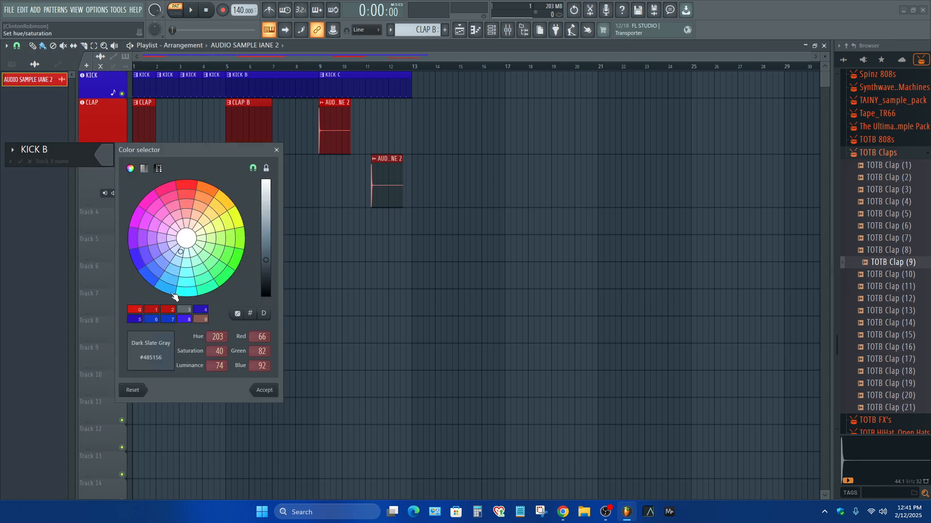
{"action": "left_click", "coordinate": [166, 287]}
{"action": "left_click", "coordinate": [265, 390]}
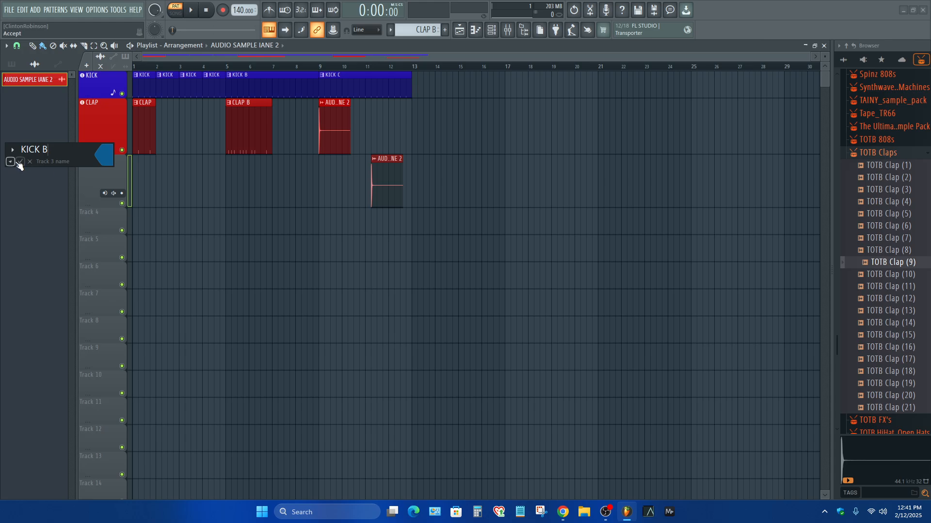
{"action": "key", "text": "Return"}
Auto name the clips on the KICK B audio track so they take the track's name and color
{"action": "right_click", "coordinate": [101, 161]}
{"action": "left_click", "coordinate": [129, 204]}
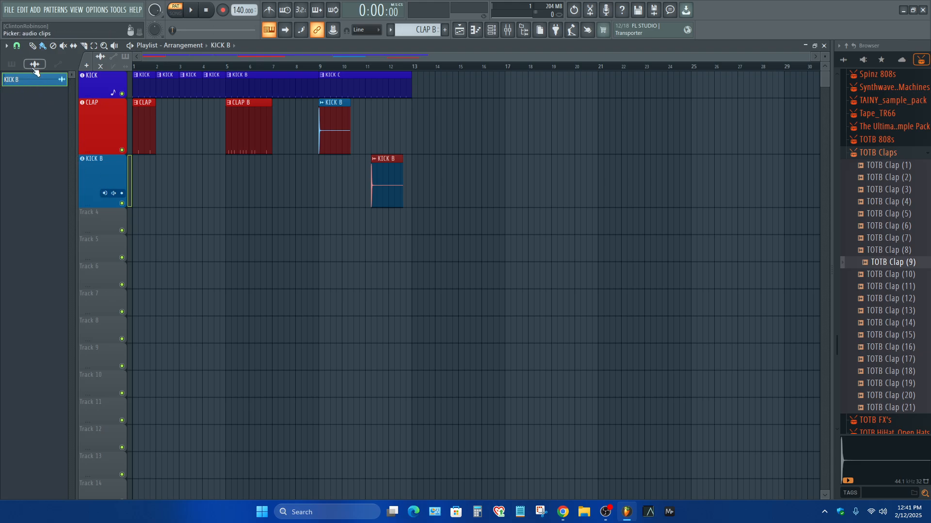
{"action": "left_click_drag", "start_coordinate": [97, 186], "coordinate": [106, 182]}
Duplicate the KICK B audio clip as a separate unique clip at bar 14 of the same track
{"action": "left_click_drag", "start_coordinate": [377, 187], "coordinate": [441, 188]}
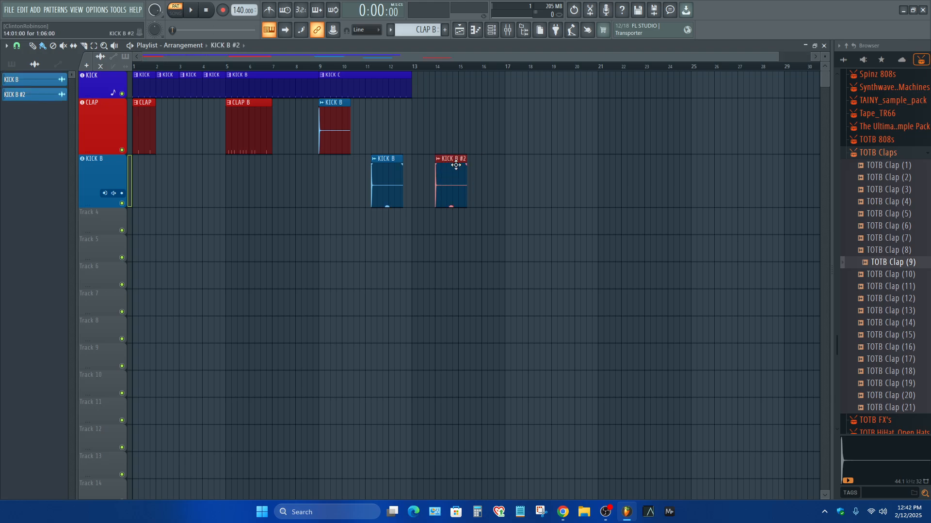
{"action": "right_click", "coordinate": [20, 95]}
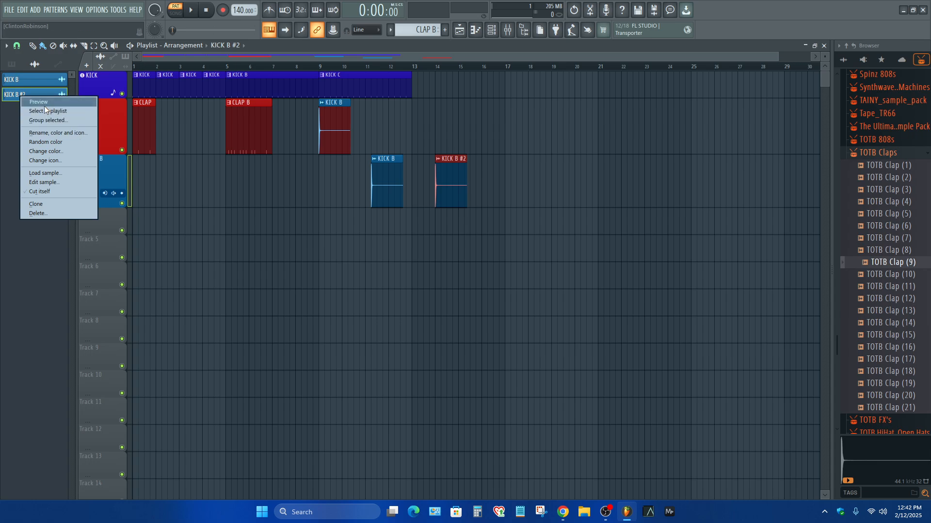
{"action": "left_click", "coordinate": [23, 95]}
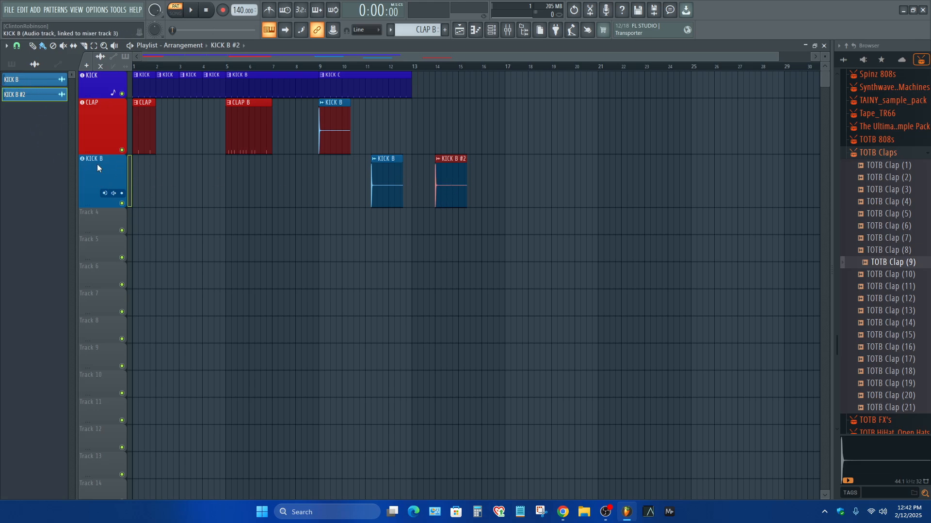
Rename the duplicated audio clip as KICK B_2
{"action": "right_click", "coordinate": [23, 94]}
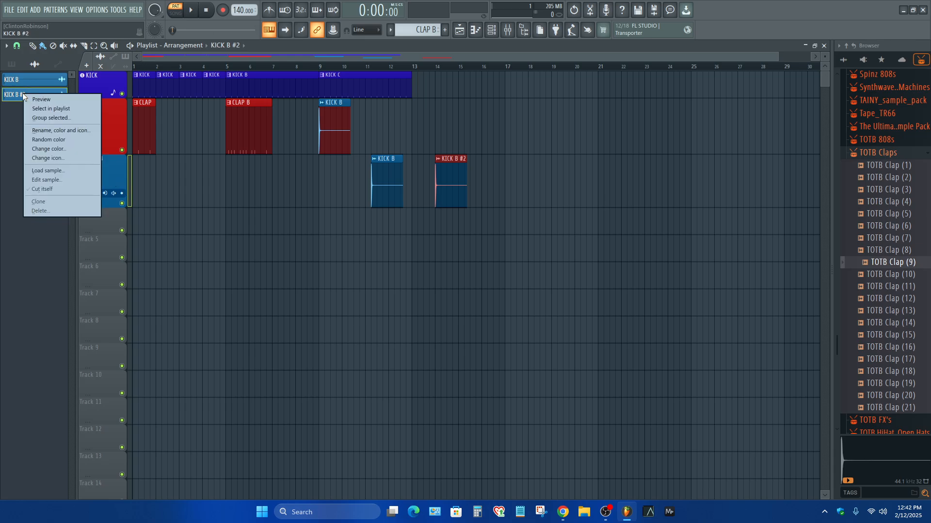
{"action": "left_click", "coordinate": [44, 131]}
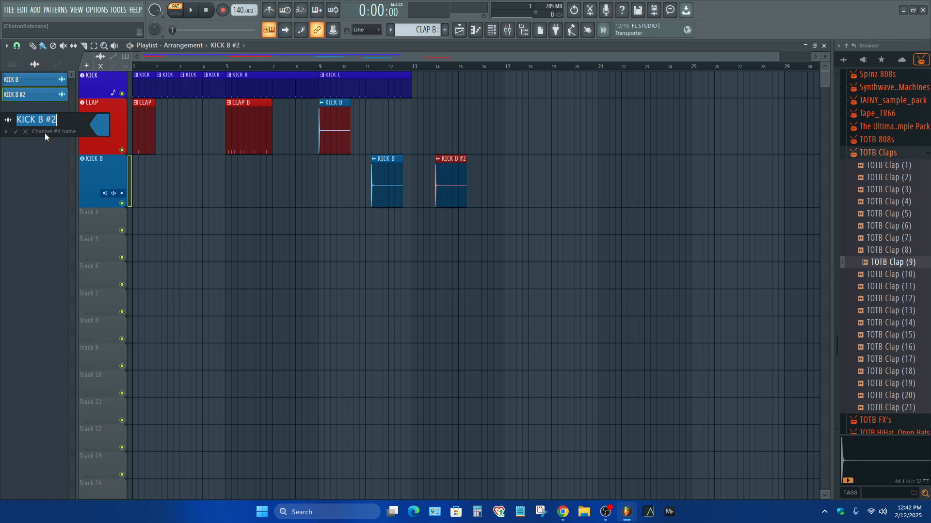
{"action": "left_click", "coordinate": [68, 119]}
{"action": "key", "text": "BackSpace"}
{"action": "key", "text": "BackSpace"}
{"action": "key", "text": "BackSpace"}
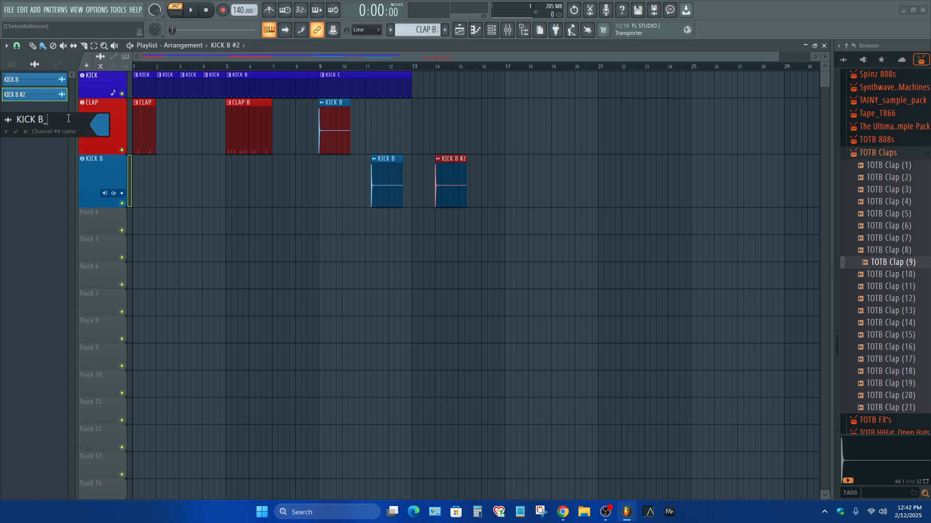
{"action": "type", "text": "b"}
{"action": "key", "text": "BackSpace"}
{"action": "type", "text": "B"}
{"action": "key", "text": "BackSpace"}
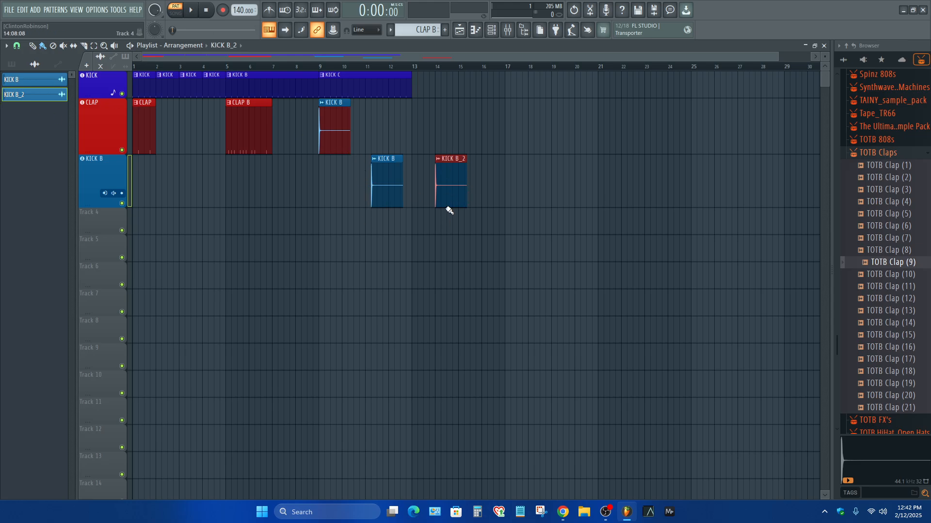
Move the KICK B_2 clip back to bar 13, closer to the KICK B clip
{"action": "mouse_move", "coordinate": [451, 179]}
{"action": "left_mouse_down"}
{"action": "mouse_move", "coordinate": [486, 178]}
{"action": "mouse_move", "coordinate": [433, 179]}
{"action": "left_mouse_up"}
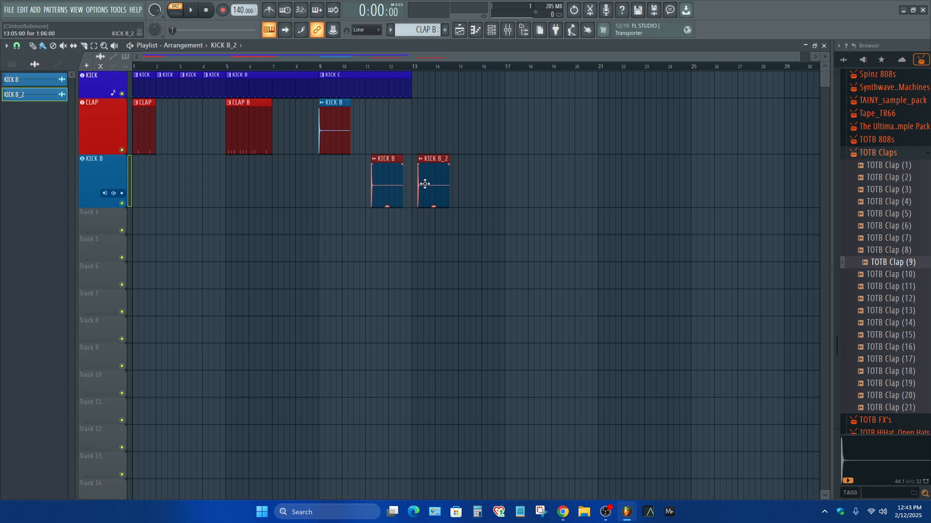
{"action": "left_click_drag", "start_coordinate": [425, 184], "coordinate": [591, 181]}
{"action": "key", "text": "ctrl+z"}
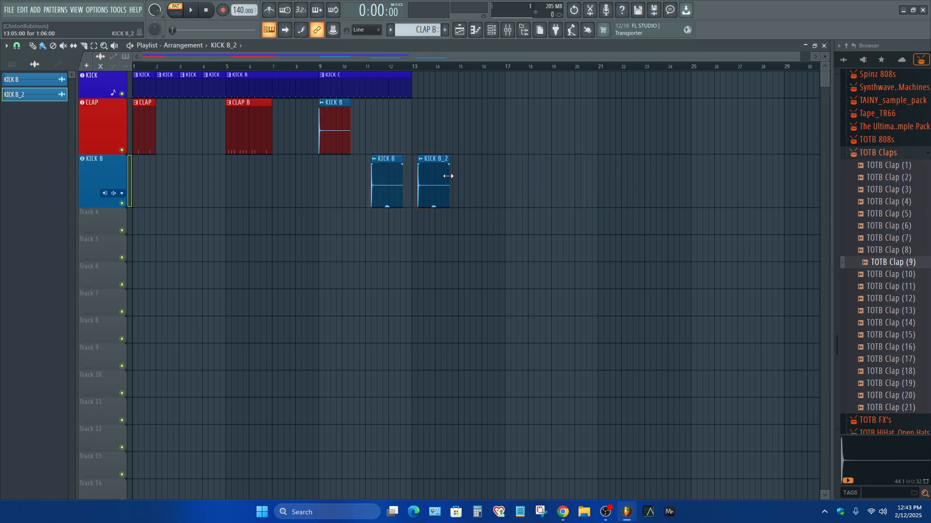
Copy the KICK B and KICK B_2 clips to bar 17 and consolidate the copies into one audio clip
{"action": "left_click_drag", "start_coordinate": [387, 188], "coordinate": [521, 188]}
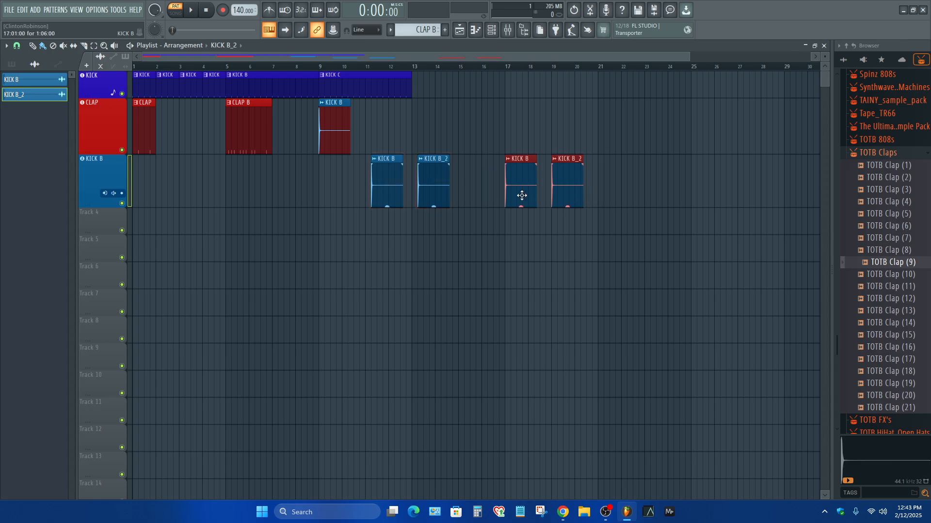
{"action": "key", "text": "ctrl+alt+c"}
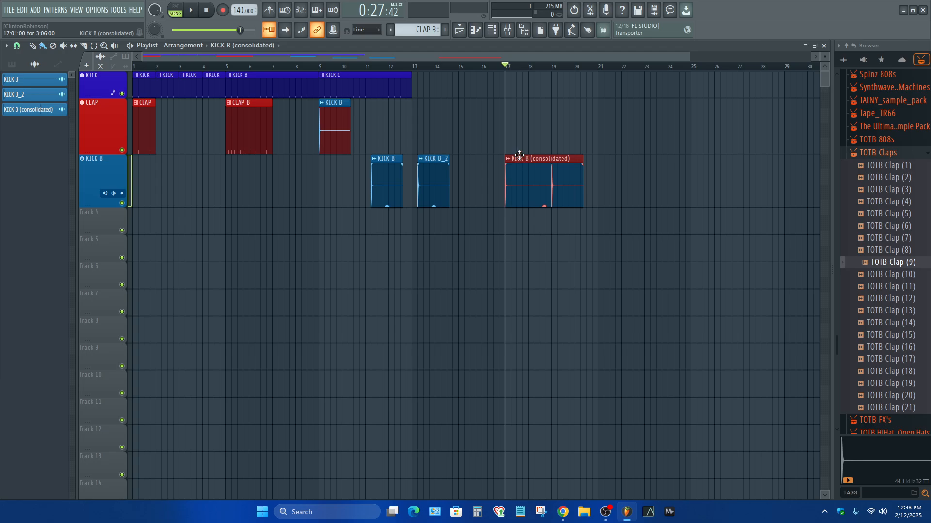
{"action": "right_click", "coordinate": [31, 110]}
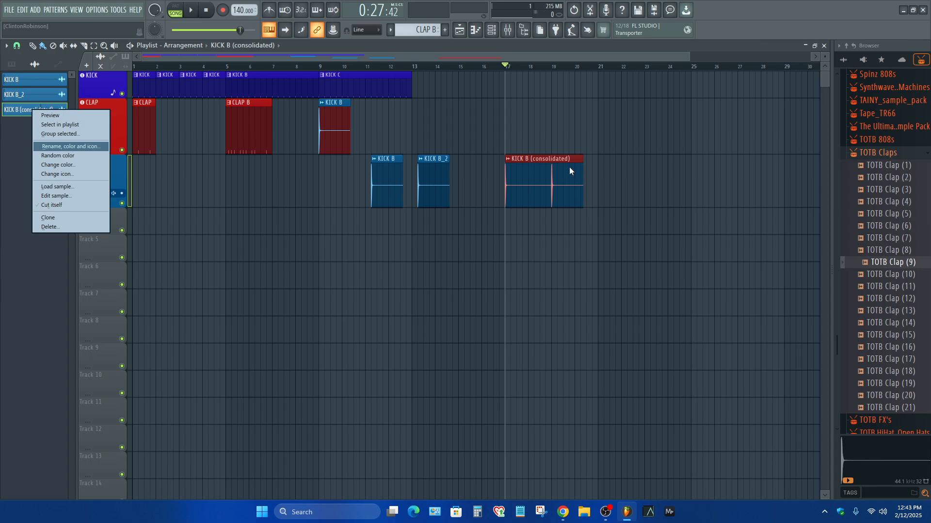
{"action": "left_click", "coordinate": [31, 106]}
Rename the consolidated audio clip as KICK B_C
{"action": "right_click", "coordinate": [19, 107]}
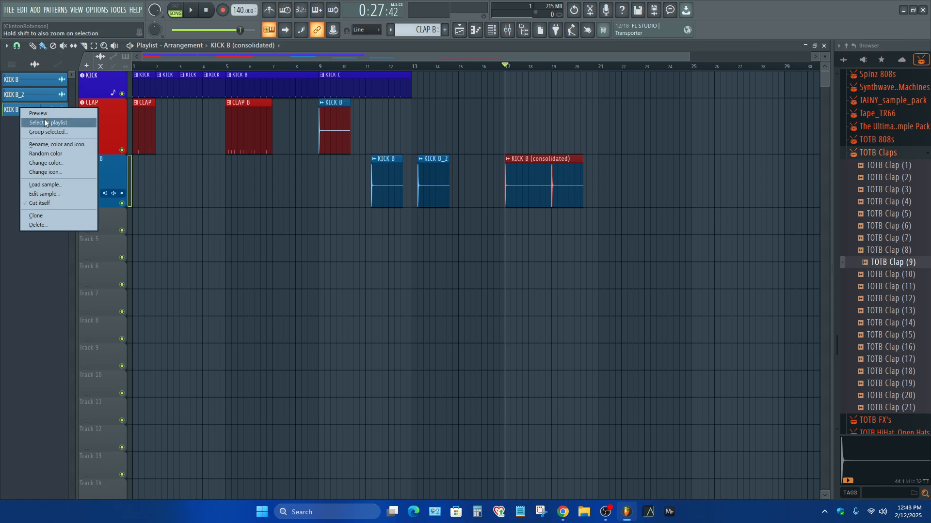
{"action": "left_click", "coordinate": [46, 144]}
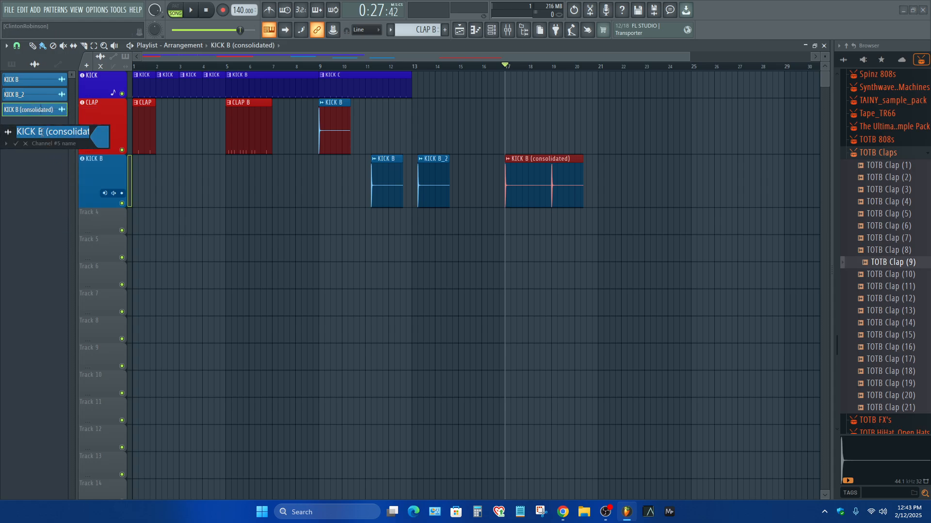
{"action": "left_click_drag", "start_coordinate": [44, 131], "coordinate": [88, 145]}
{"action": "key", "text": "BackSpace"}
{"action": "key", "text": "BackSpace"}
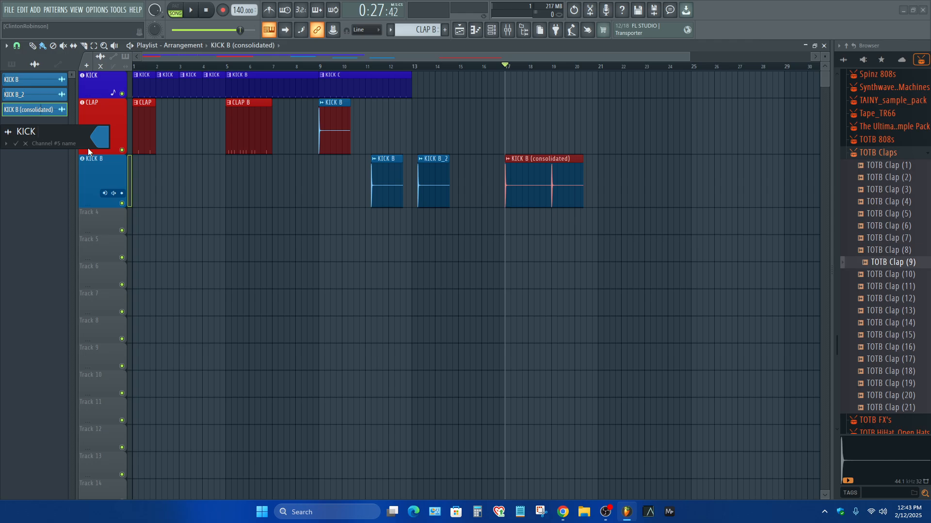
{"action": "type", "text": "B_c"}
{"action": "key", "text": "BackSpace"}
{"action": "type", "text": "C"}
{"action": "key", "text": "Return"}
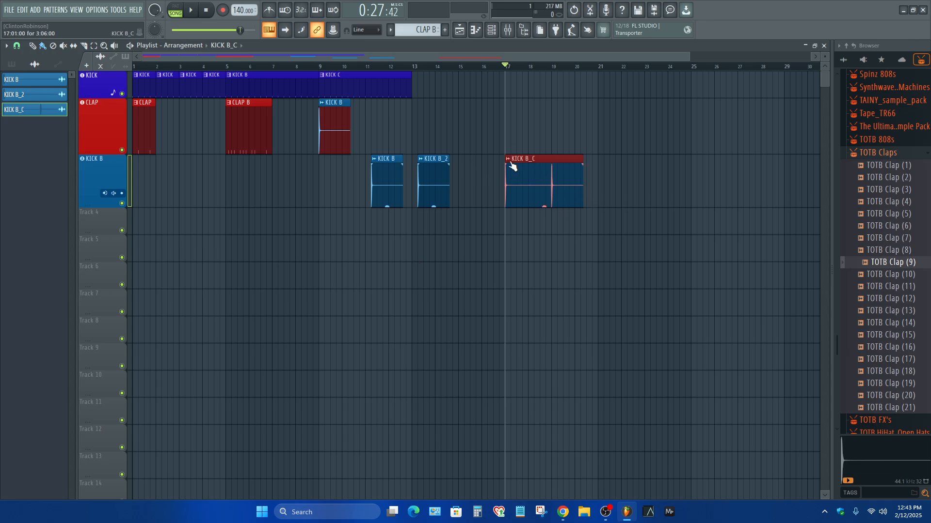
Examine the KICK B, KICK B_2 and KICK B_C clips on the KICK B playlist track
{"action": "key", "text": "shift+4"}
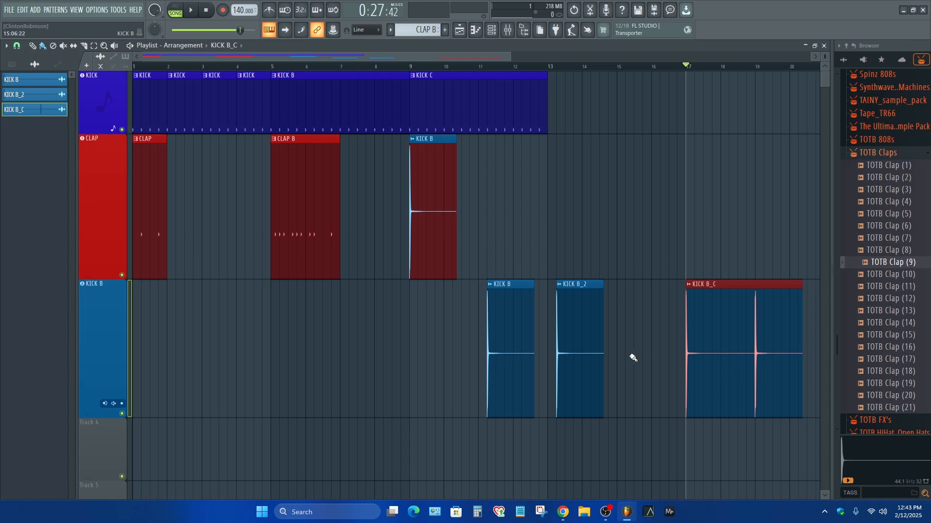
{"action": "left_click_drag", "start_coordinate": [766, 349], "coordinate": [412, 362]}
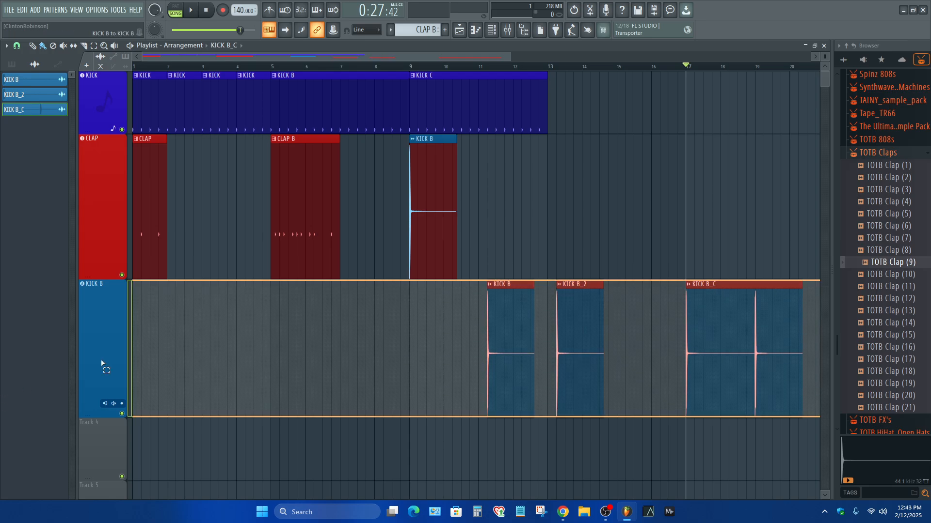
{"action": "left_click_drag", "start_coordinate": [102, 360], "coordinate": [105, 357]}
{"action": "left_click_drag", "start_coordinate": [494, 57], "coordinate": [805, 57]}
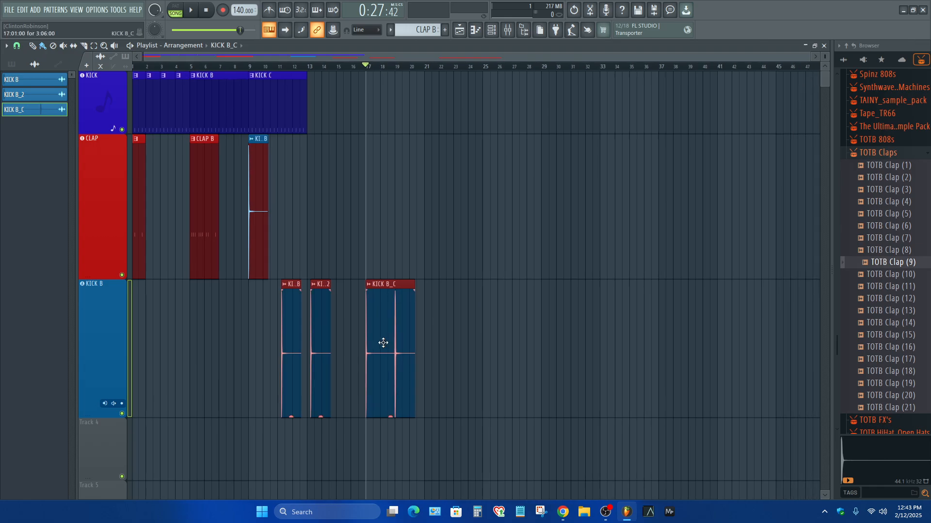
{"action": "scroll", "coordinate": [351, 216], "scroll_direction": "down", "scroll_amount": 4}
{"action": "scroll", "coordinate": [486, 222], "scroll_direction": "up", "scroll_amount": 4}
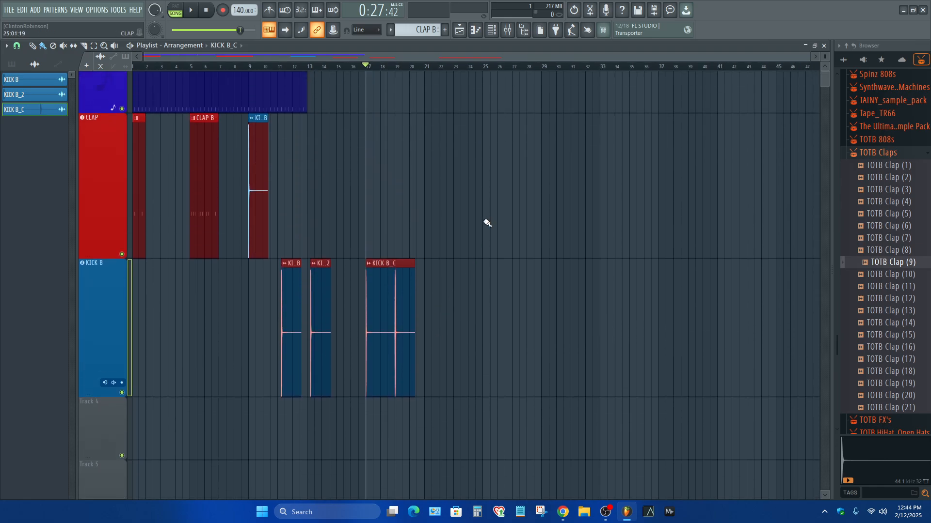
Show the mixer and start a new empty project, deleting the unused consolidated KICK B sample file
{"action": "left_click", "coordinate": [509, 34]}
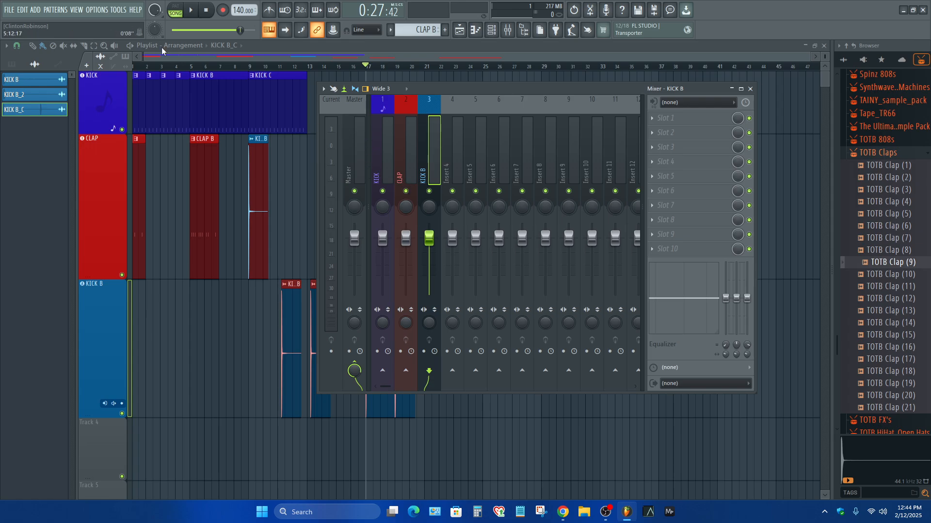
{"action": "left_click", "coordinate": [8, 9]}
{"action": "left_click", "coordinate": [8, 8]}
{"action": "left_click", "coordinate": [10, 11]}
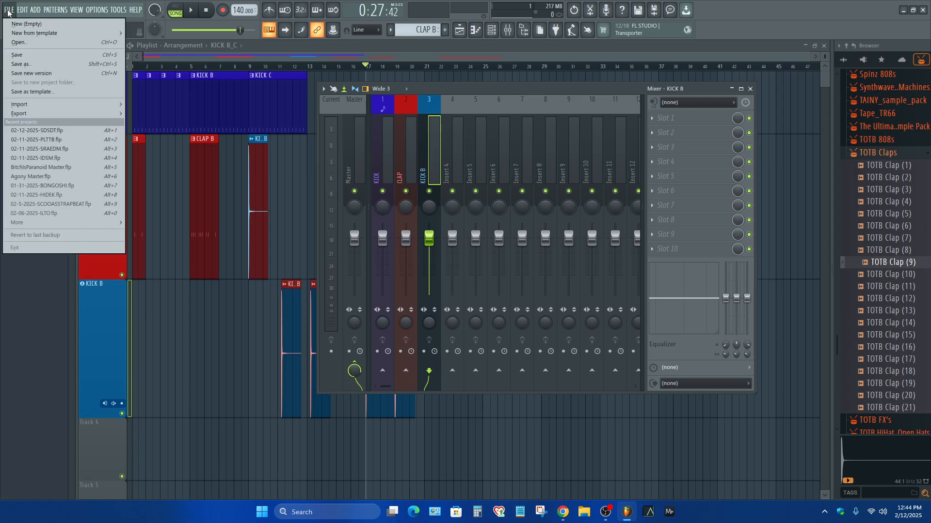
{"action": "left_click", "coordinate": [14, 25]}
{"action": "left_click", "coordinate": [478, 284]}
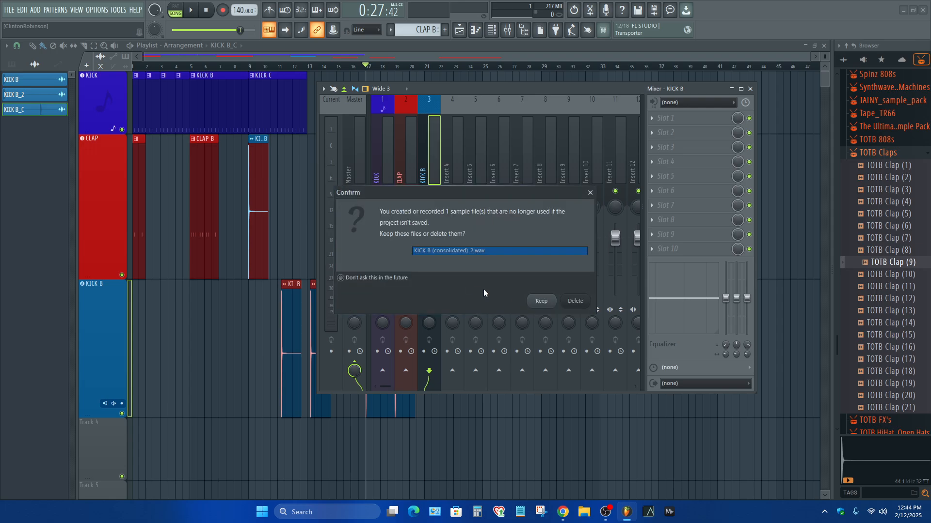
{"action": "left_click", "coordinate": [574, 301]}
Select all mixer inserts from Insert 125 back to Insert 1, leaving out the Master
{"action": "left_click", "coordinate": [376, 168]}
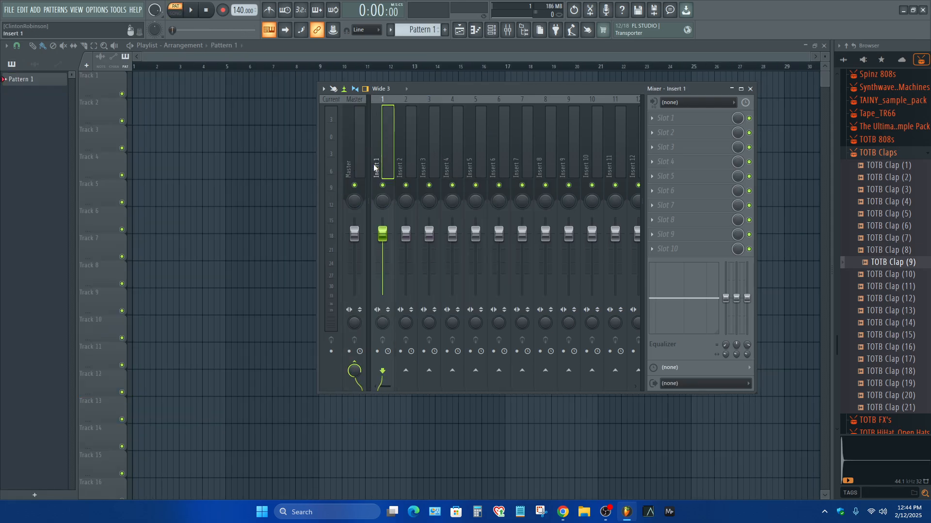
{"action": "scroll", "coordinate": [533, 163], "scroll_direction": "down", "scroll_amount": 5}
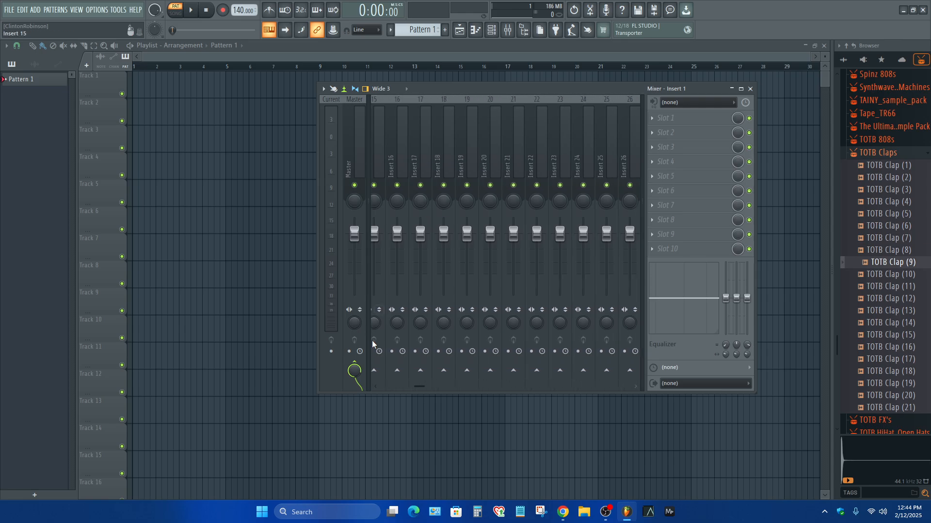
{"action": "left_click_drag", "start_coordinate": [420, 384], "coordinate": [639, 388]}
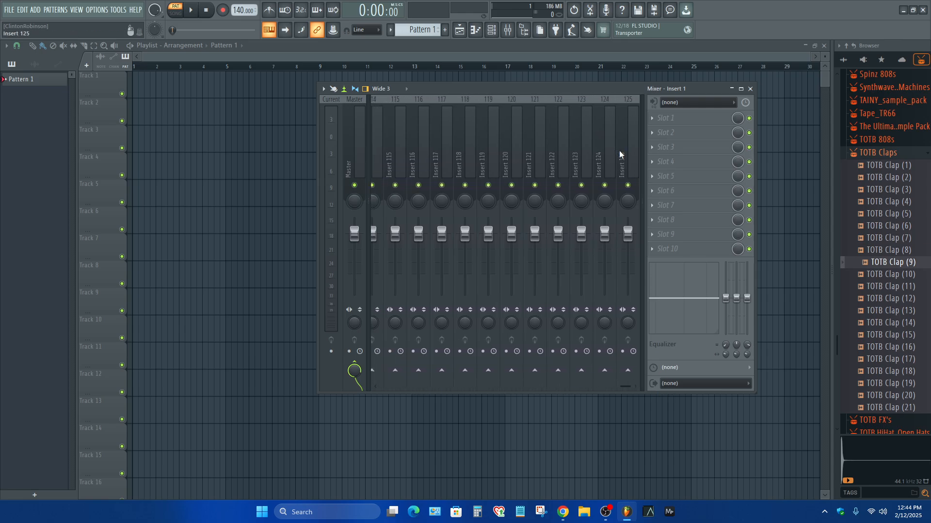
{"action": "left_click_drag", "start_coordinate": [623, 156], "coordinate": [327, 123]}
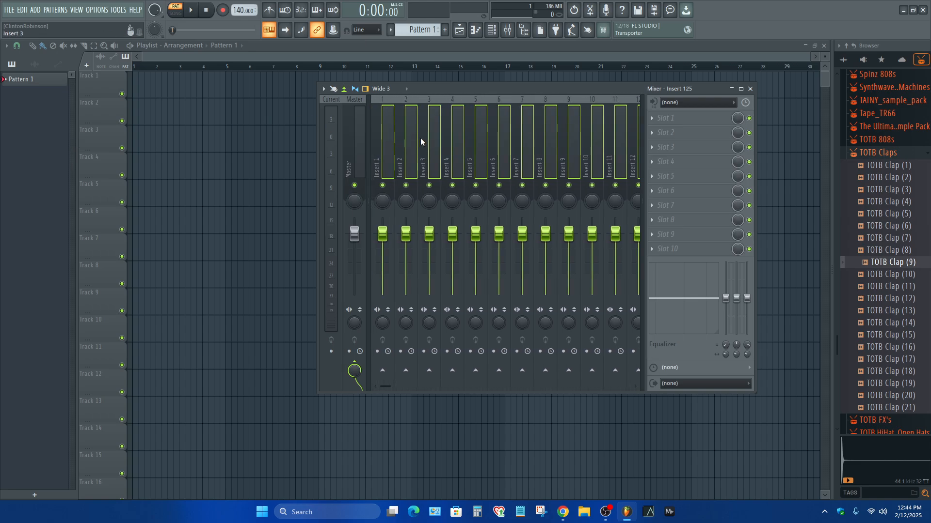
{"action": "left_click", "coordinate": [863, 59]}
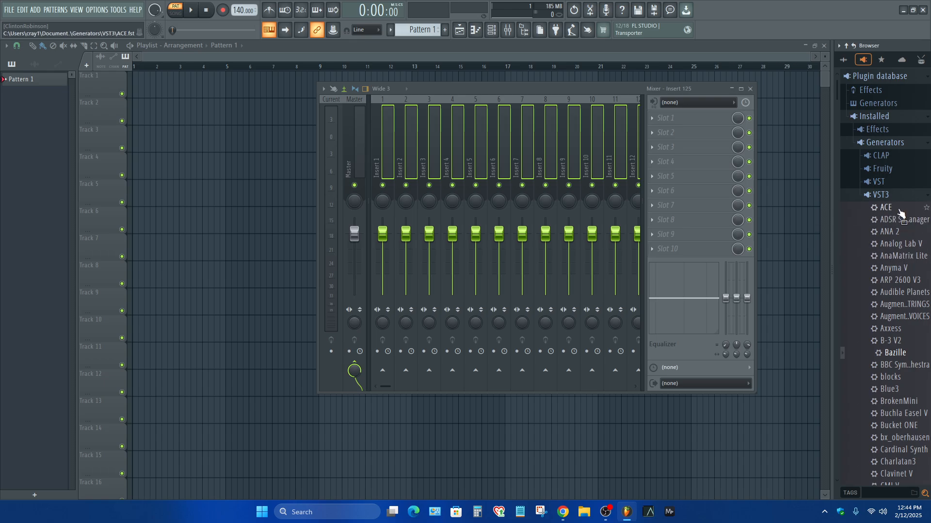
{"action": "left_click", "coordinate": [878, 144]}
{"action": "left_click", "coordinate": [883, 130]}
{"action": "left_click", "coordinate": [884, 130]}
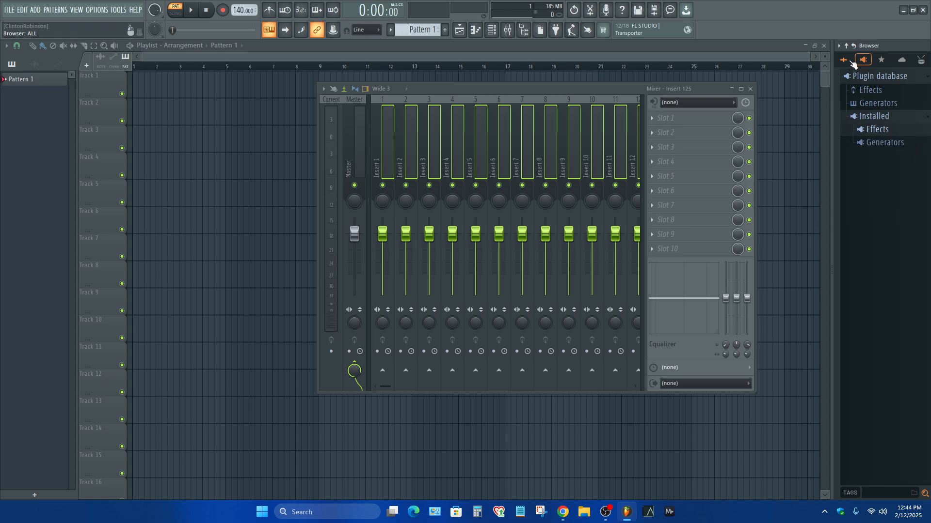
{"action": "left_click", "coordinate": [844, 59]}
{"action": "left_click", "coordinate": [867, 147]}
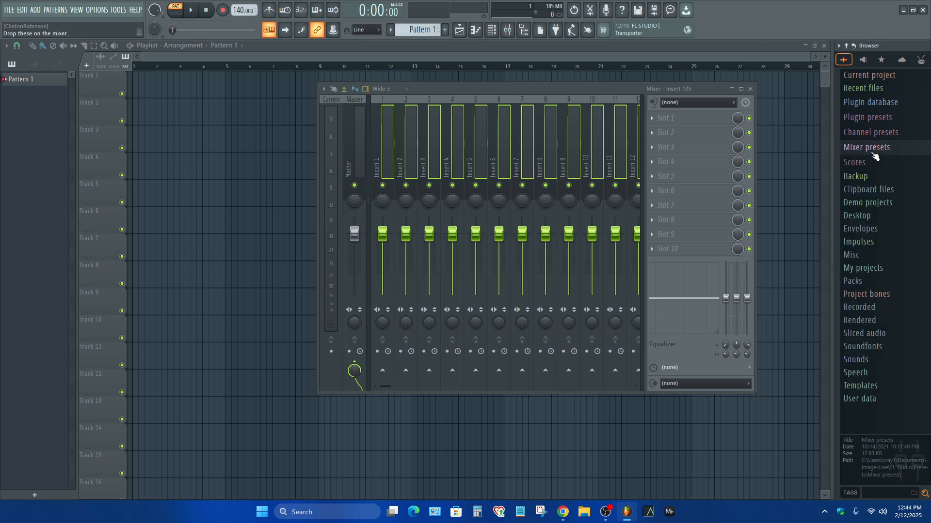
{"action": "left_click", "coordinate": [867, 146]}
{"action": "left_click", "coordinate": [868, 147]}
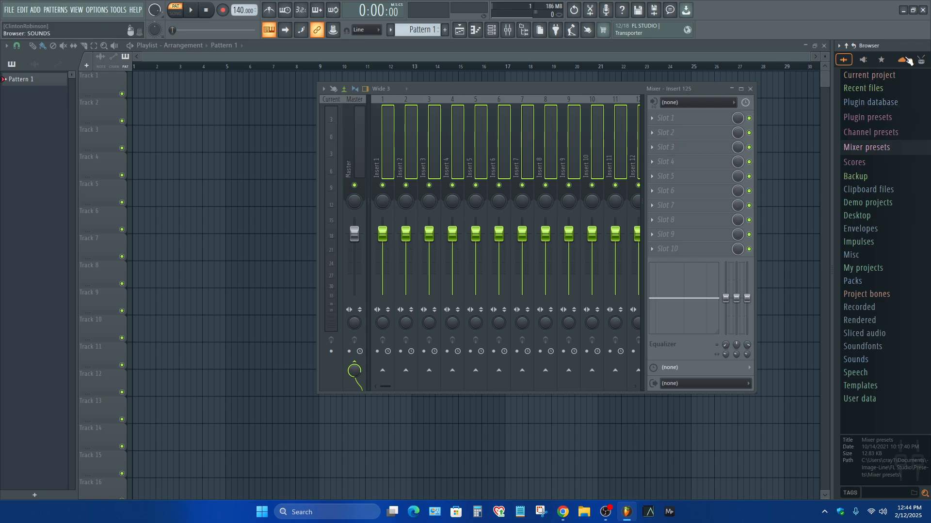
Load Fruity Parametric EQ 2 from the Filter effects category onto all the selected mixer inserts
{"action": "left_click", "coordinate": [869, 61]}
{"action": "left_click", "coordinate": [876, 130]}
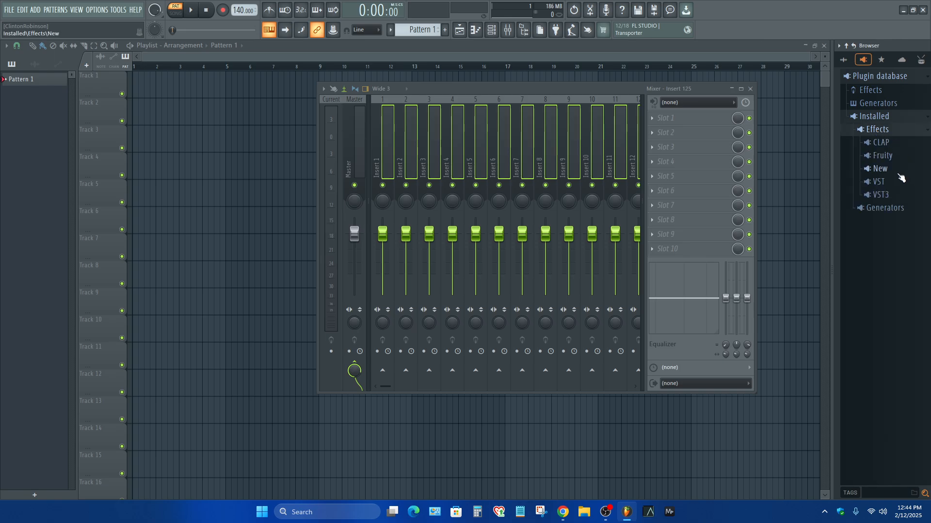
{"action": "left_click", "coordinate": [881, 131]}
{"action": "left_click", "coordinate": [873, 81]}
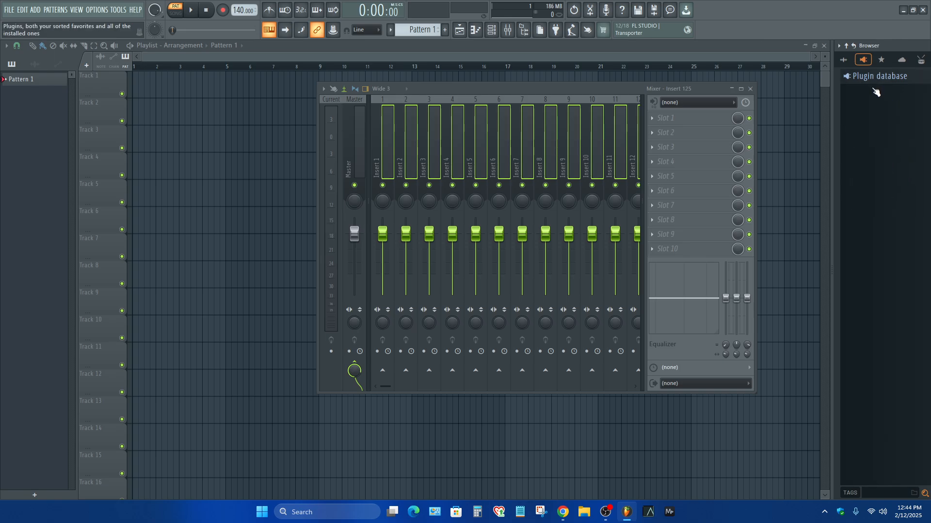
{"action": "left_click", "coordinate": [873, 79]}
{"action": "left_click", "coordinate": [876, 92]}
{"action": "scroll", "coordinate": [903, 310], "scroll_direction": "down", "scroll_amount": 3}
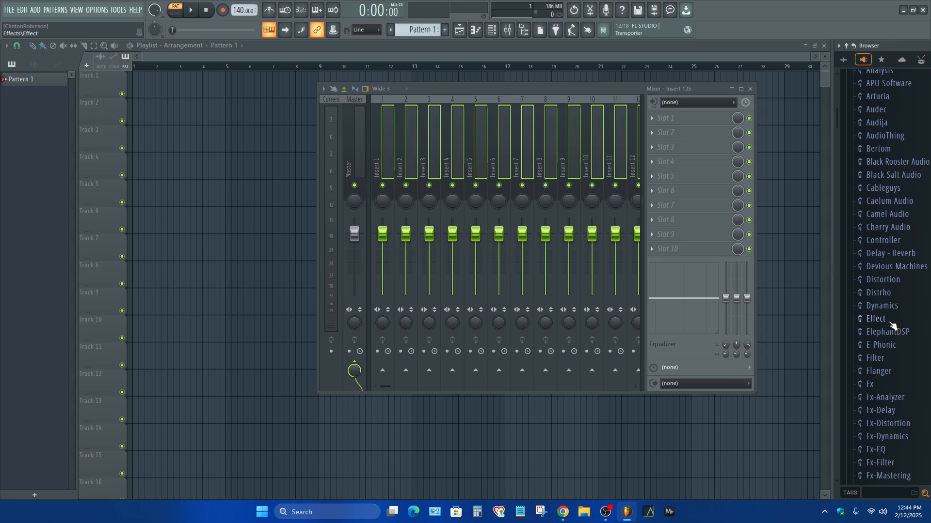
{"action": "scroll", "coordinate": [895, 325], "scroll_direction": "down", "scroll_amount": 1}
{"action": "left_click", "coordinate": [886, 312]}
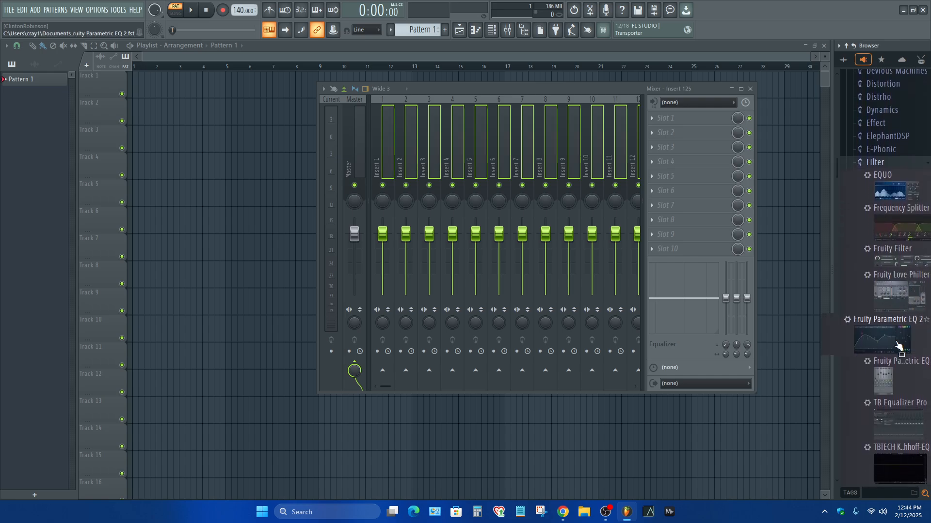
{"action": "left_click_drag", "start_coordinate": [901, 339], "coordinate": [376, 146]}
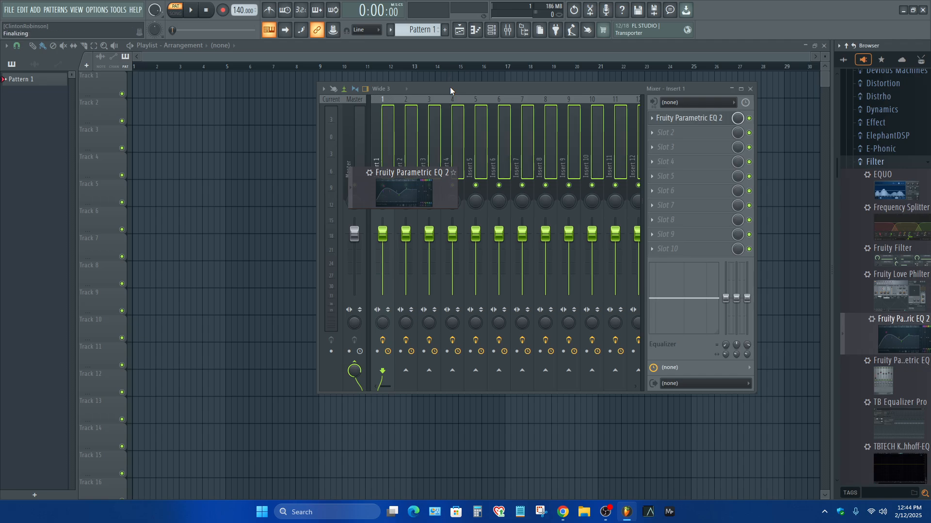
Reposition the mixer window and close it to clear the playlist
{"action": "left_click_drag", "start_coordinate": [451, 88], "coordinate": [262, 121]}
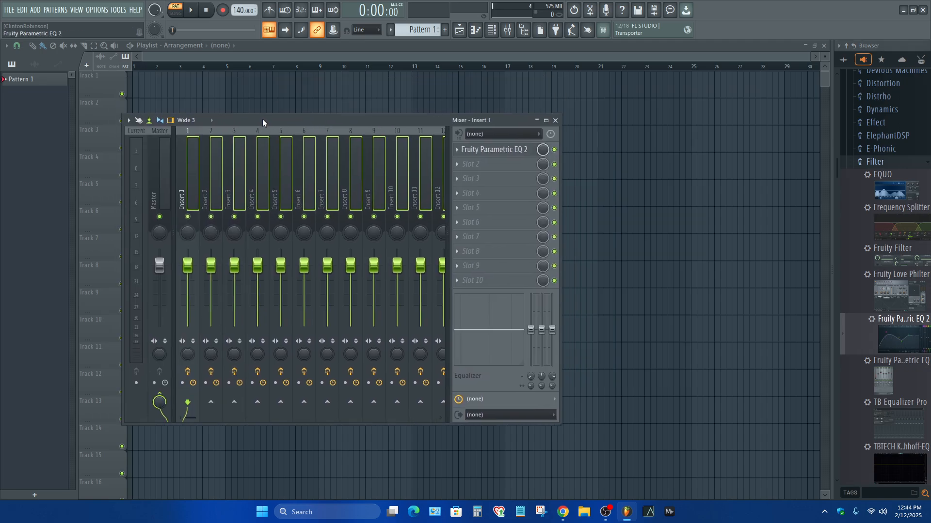
{"action": "left_click_drag", "start_coordinate": [365, 121], "coordinate": [527, 139]}
{"action": "left_click", "coordinate": [718, 138]}
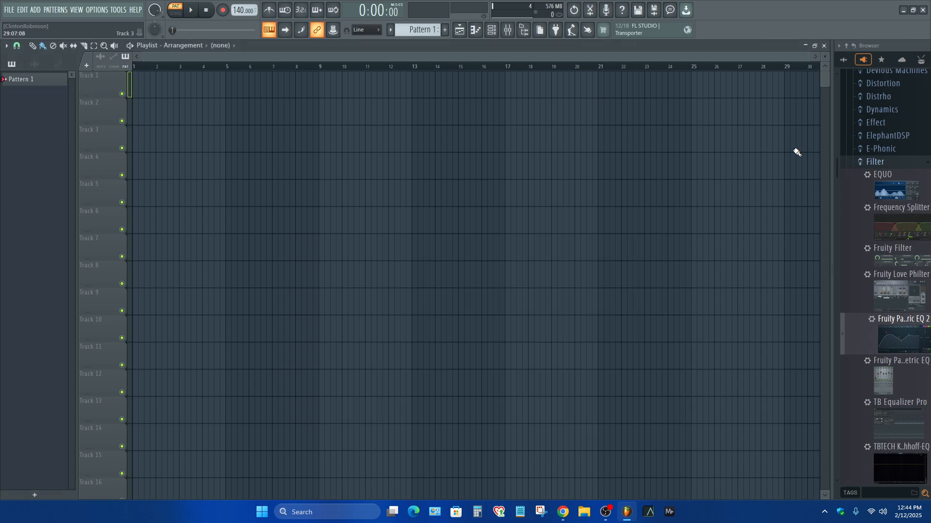
Try to add the TOTB Clap (1) sample to playlist Track 1 as an instrument track
{"action": "left_click", "coordinate": [902, 60]}
{"action": "left_click", "coordinate": [919, 60]}
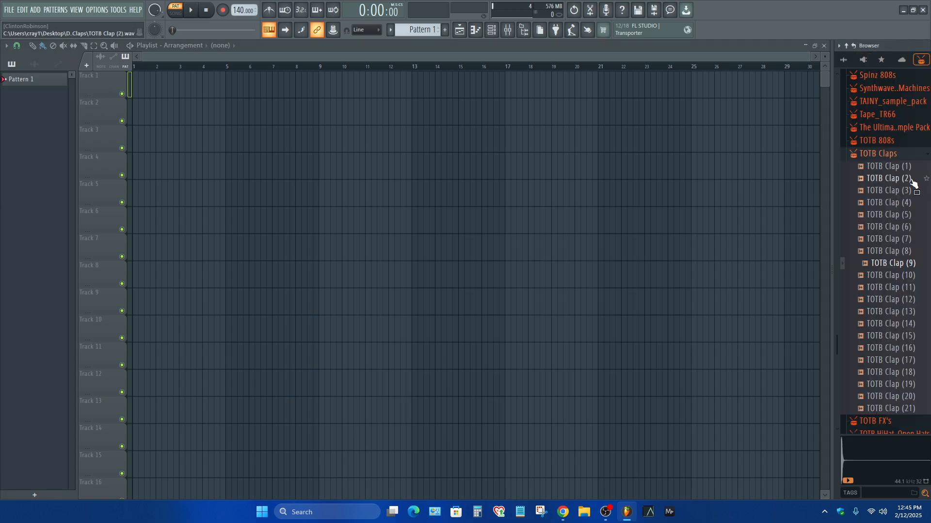
{"action": "left_click_drag", "start_coordinate": [891, 170], "coordinate": [100, 81]}
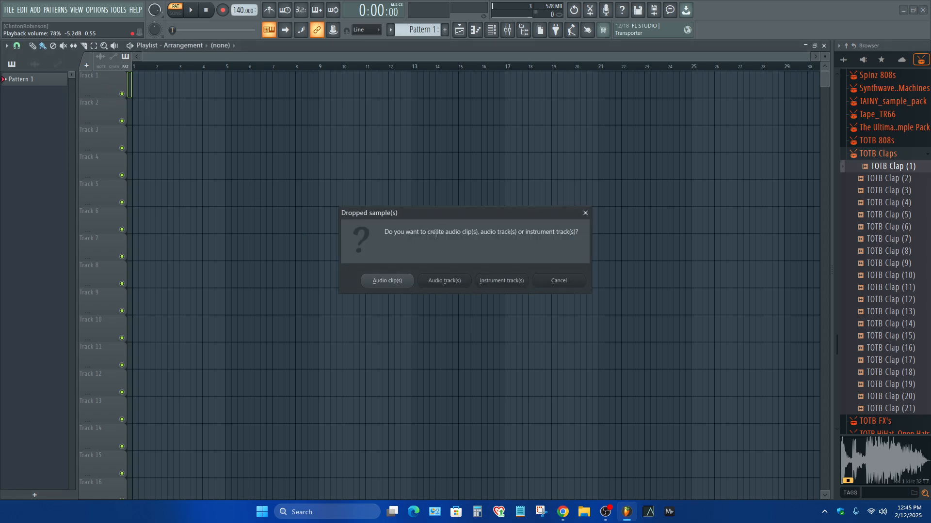
{"action": "left_click", "coordinate": [507, 283]}
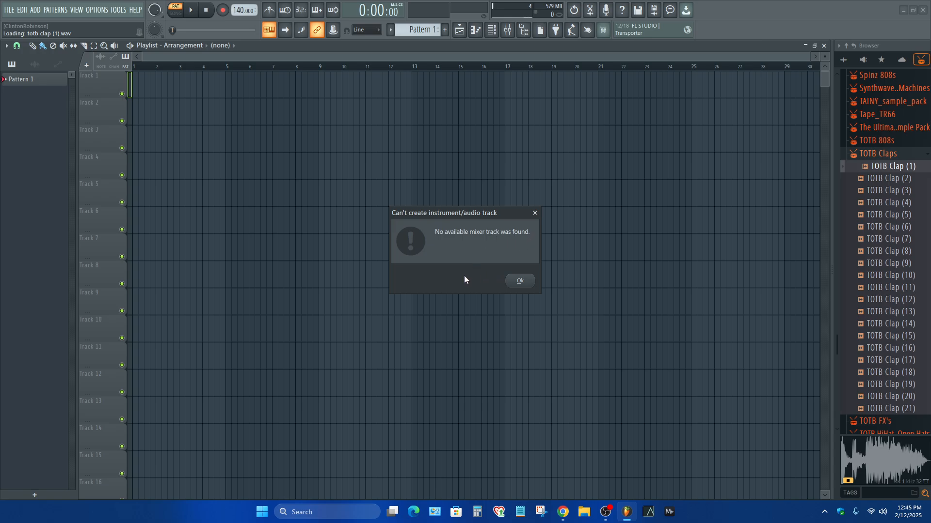
{"action": "left_click_drag", "start_coordinate": [458, 211], "coordinate": [513, 191]}
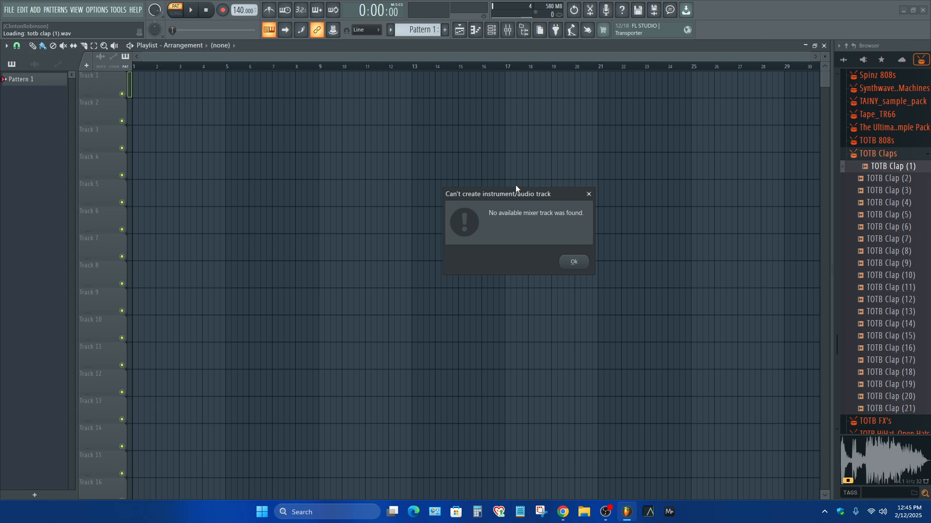
{"action": "left_click_drag", "start_coordinate": [517, 199], "coordinate": [540, 173]}
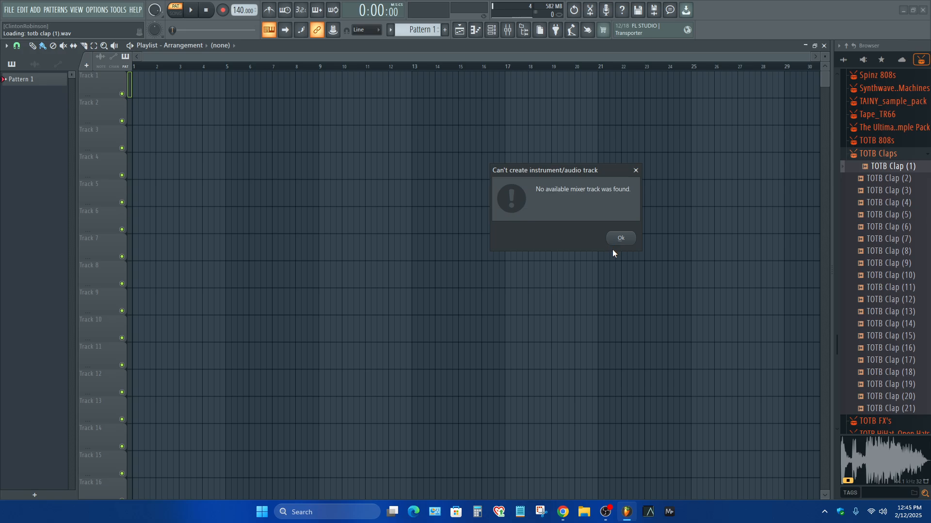
{"action": "left_click", "coordinate": [622, 239]}
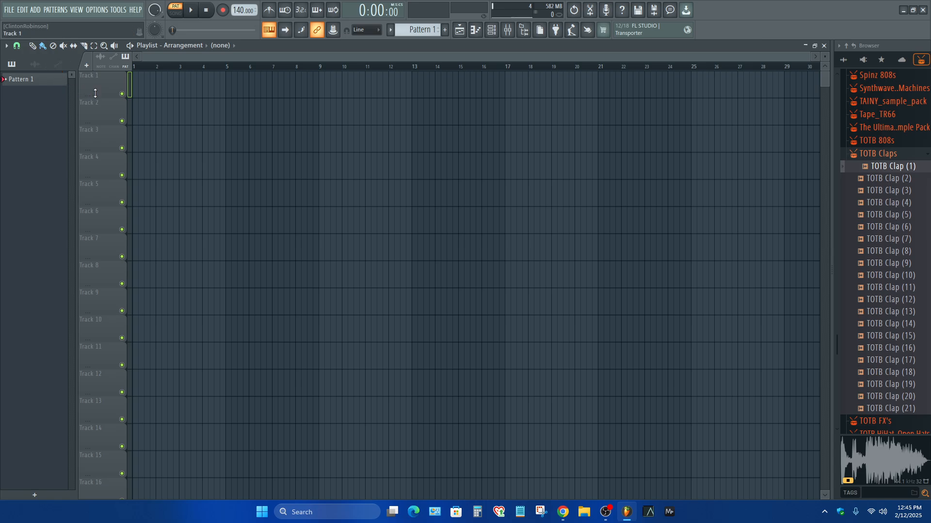
Delete the Sampler channel from the channel rack and move the rack up over the playlist
{"action": "left_click", "coordinate": [491, 29]}
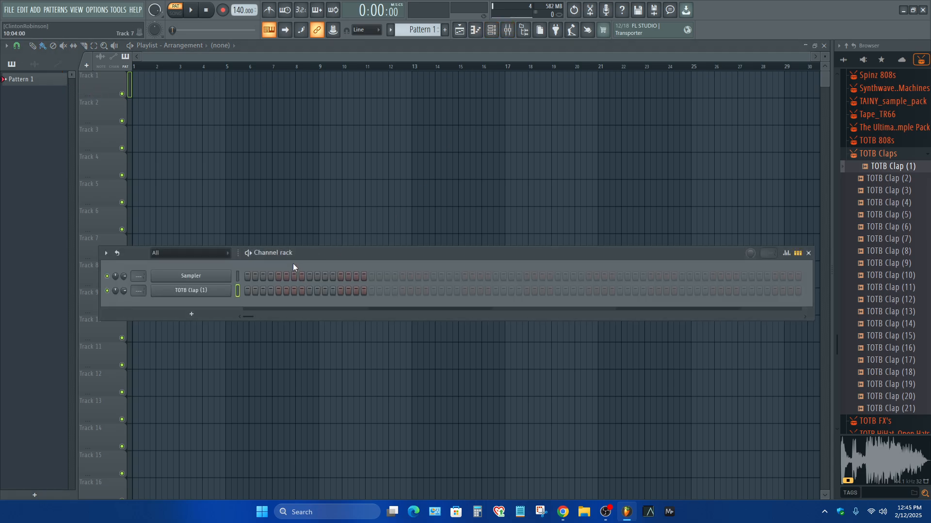
{"action": "right_click", "coordinate": [227, 276]}
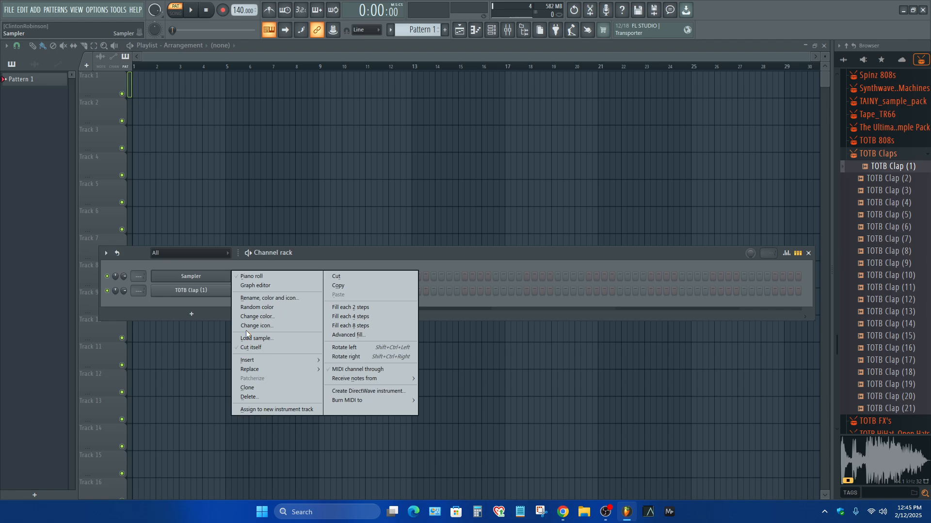
{"action": "left_click", "coordinate": [254, 394]}
{"action": "left_click_drag", "start_coordinate": [308, 253], "coordinate": [351, 107]}
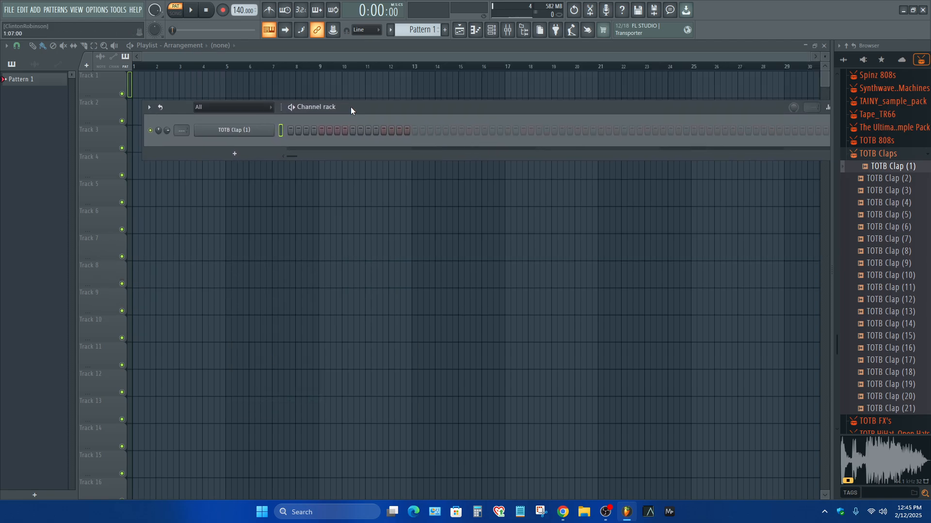
Open the TOTB Clap (1) channel's sampler settings and place the window below the channel rack
{"action": "left_click", "coordinate": [238, 136]}
{"action": "left_click", "coordinate": [386, 108]}
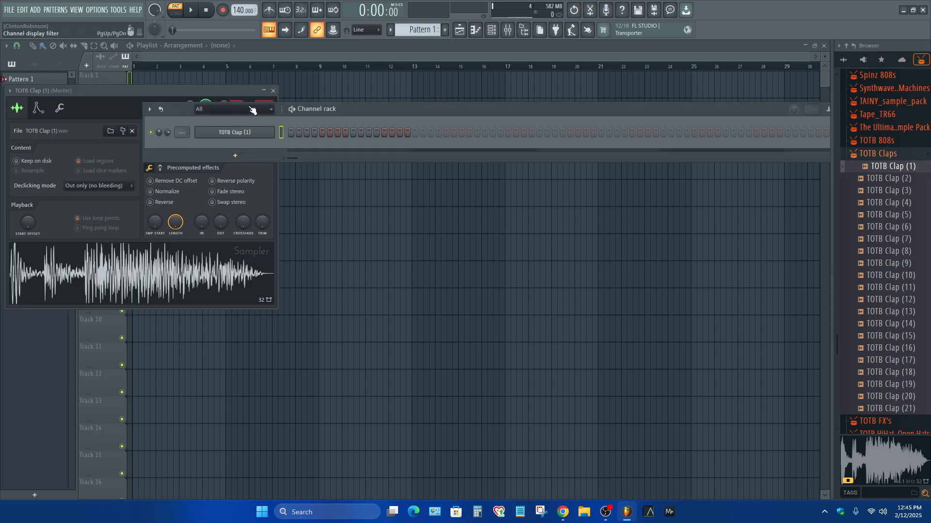
{"action": "left_click_drag", "start_coordinate": [224, 91], "coordinate": [390, 115]}
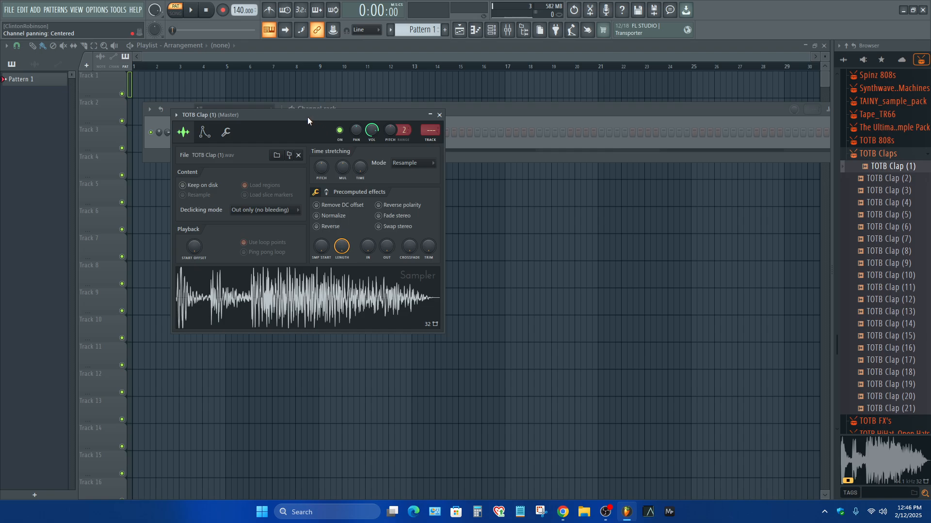
{"action": "left_click_drag", "start_coordinate": [307, 118], "coordinate": [450, 243]}
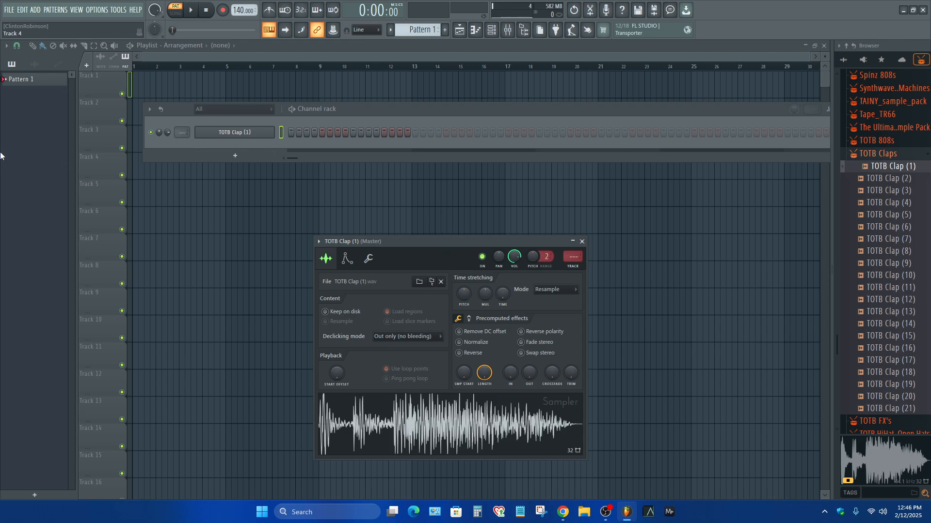
{"action": "left_click_drag", "start_coordinate": [432, 250], "coordinate": [415, 219]}
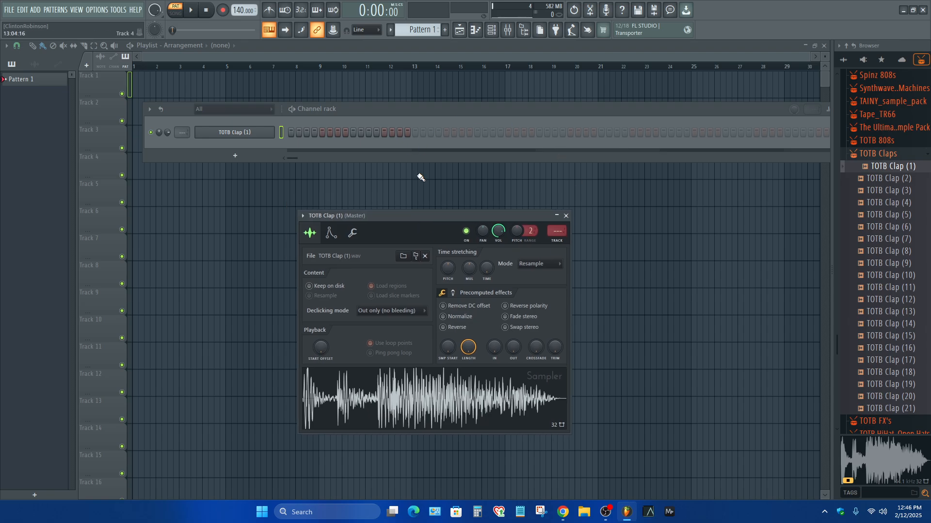
Lower the sampler window and the channel rack over the playlist, and close the TOTB Clap (1) sampler window
{"action": "left_click_drag", "start_coordinate": [473, 216], "coordinate": [454, 245]}
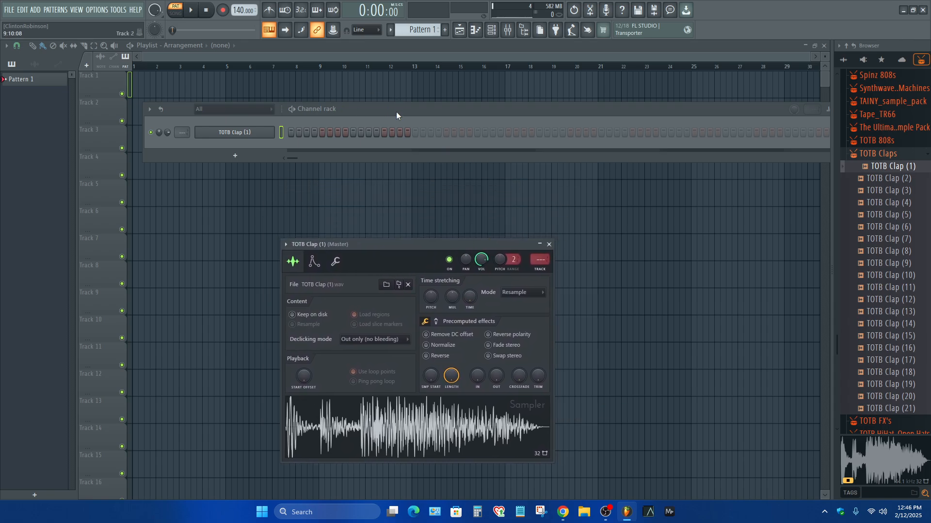
{"action": "left_click_drag", "start_coordinate": [396, 112], "coordinate": [363, 128]}
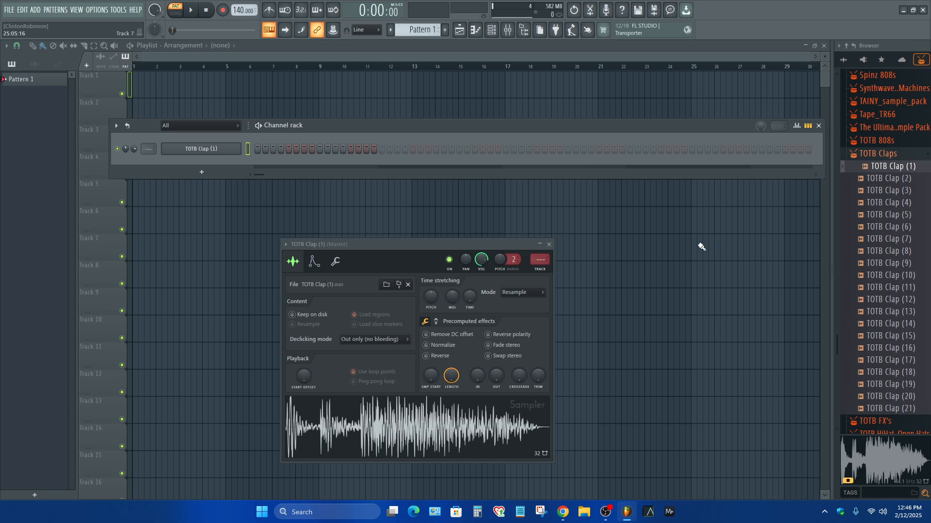
{"action": "left_click", "coordinate": [549, 244]}
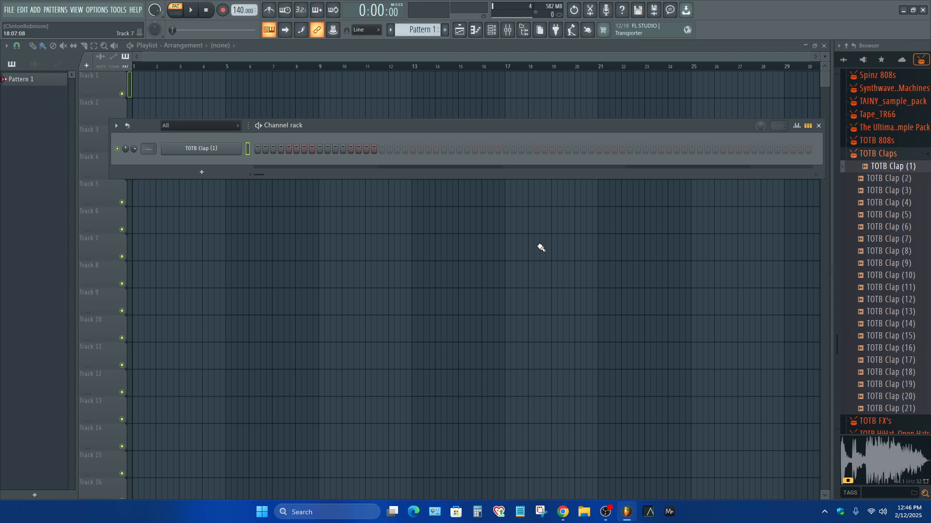
Delete the TOTB Clap (1) channel from the channel rack and return to the empty playlist
{"action": "right_click", "coordinate": [213, 152]}
{"action": "left_click", "coordinate": [263, 270]}
{"action": "left_click_drag", "start_coordinate": [336, 132], "coordinate": [266, 146]}
{"action": "left_click", "coordinate": [104, 80]}
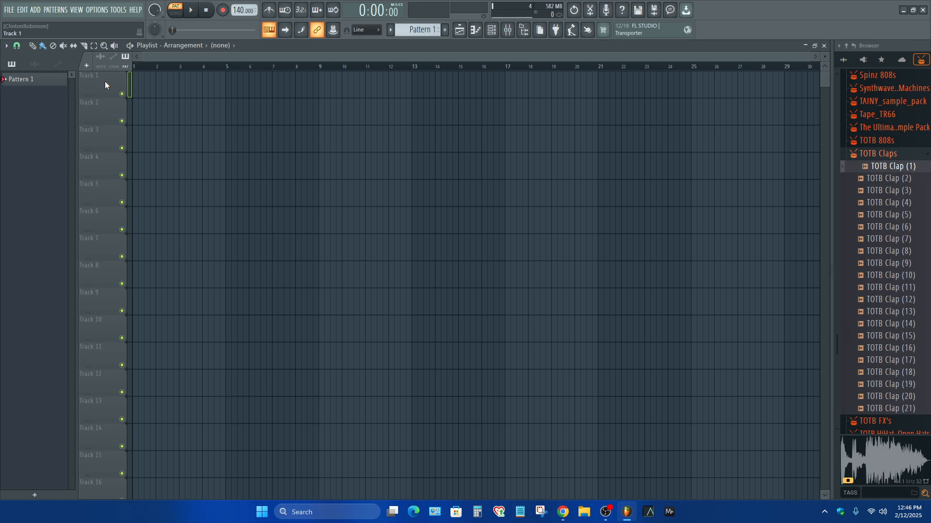
Bring up the mixer, start a new project without saving, and move the playback position to just past bar 2
{"action": "left_click", "coordinate": [508, 30]}
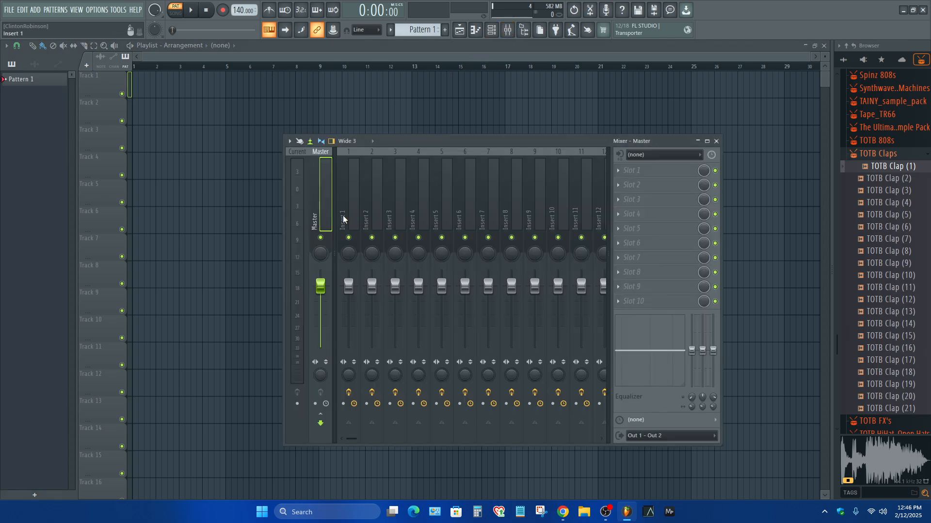
{"action": "left_click", "coordinate": [9, 10]}
{"action": "left_click", "coordinate": [25, 22]}
{"action": "left_click", "coordinate": [464, 283]}
{"action": "left_click", "coordinate": [161, 67]}
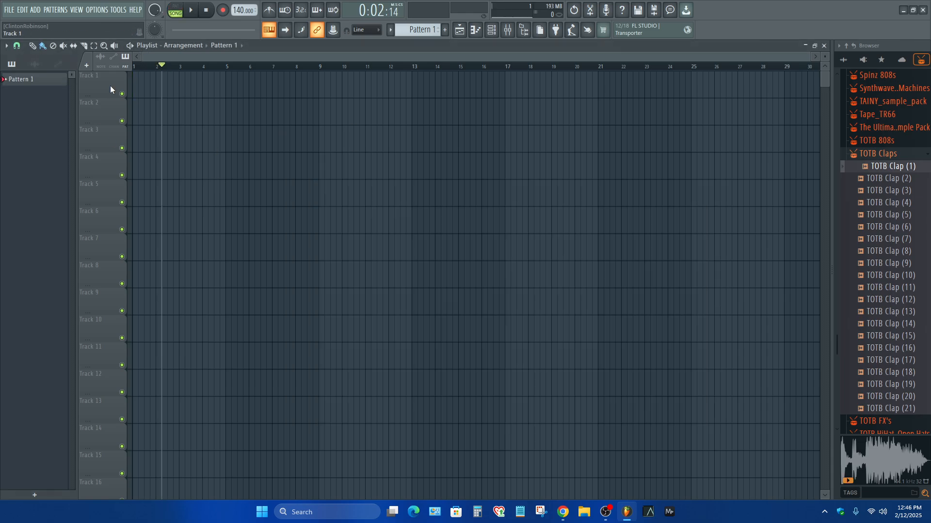
Make playlist Track 48 about twice as tall
{"action": "scroll", "coordinate": [92, 402], "scroll_direction": "down", "scroll_amount": 3}
{"action": "scroll", "coordinate": [89, 427], "scroll_direction": "down", "scroll_amount": 13}
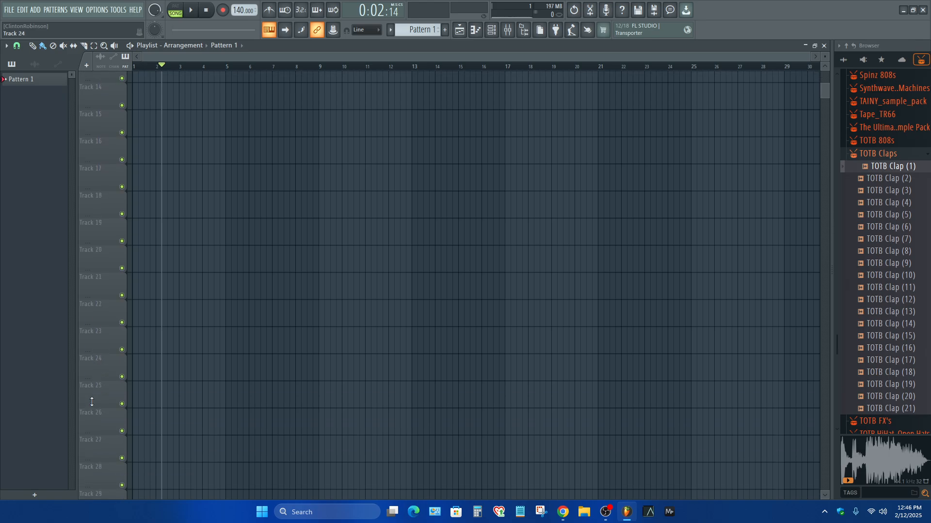
{"action": "scroll", "coordinate": [97, 424], "scroll_direction": "down", "scroll_amount": 7}
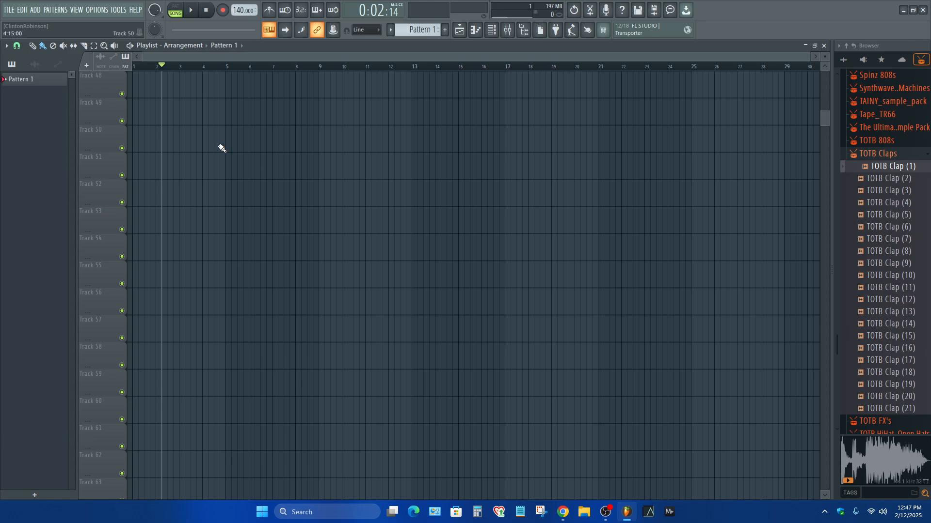
{"action": "left_click_drag", "start_coordinate": [97, 95], "coordinate": [97, 126]}
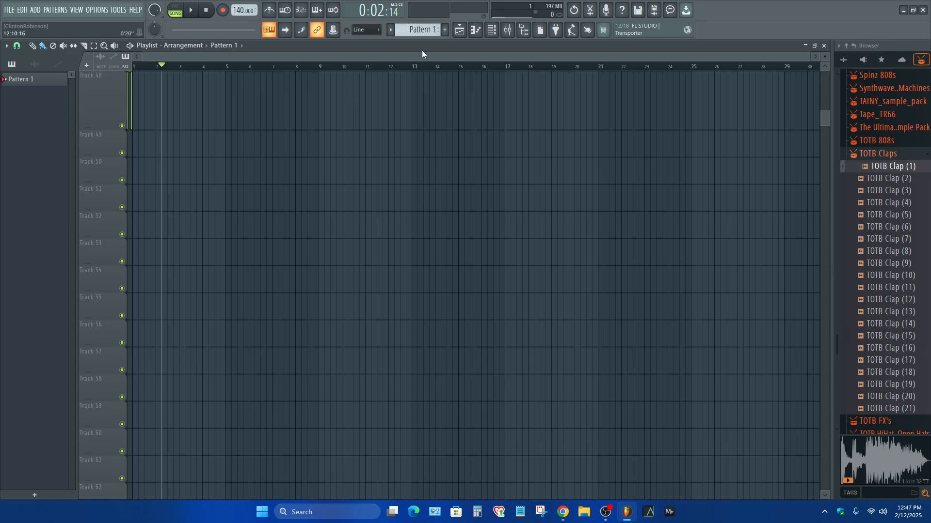
Show the channel rack, the Sampler channel's settings and the mixer, and select mixer Insert 1
{"action": "left_click", "coordinate": [491, 30]}
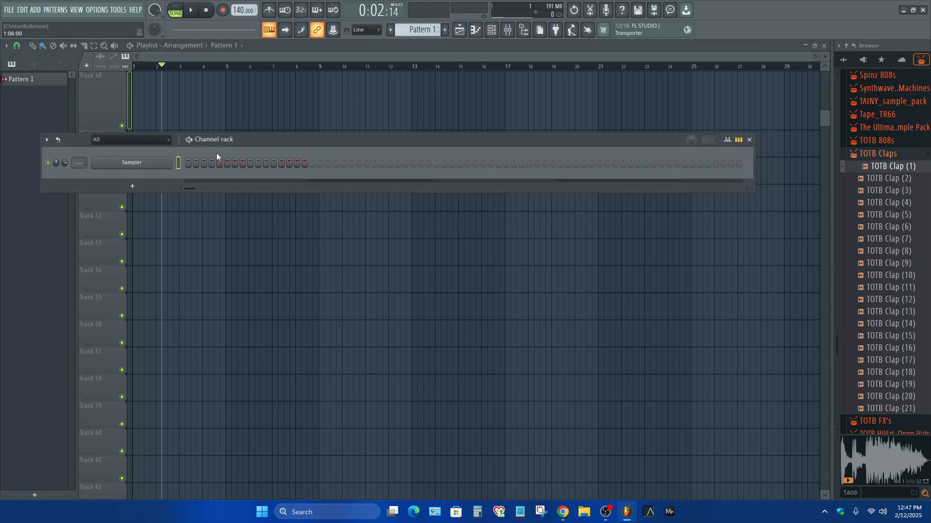
{"action": "left_click", "coordinate": [131, 162]}
{"action": "left_click", "coordinate": [507, 29]}
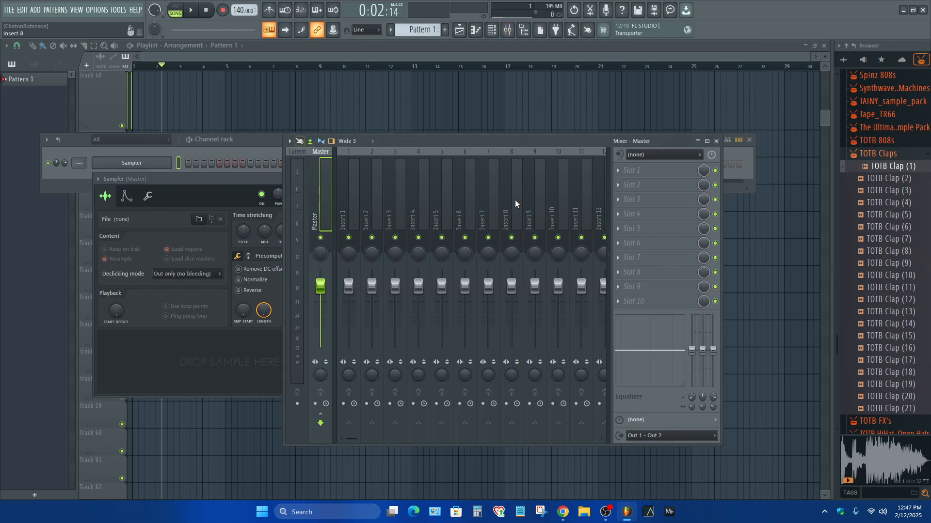
{"action": "left_click", "coordinate": [345, 210]}
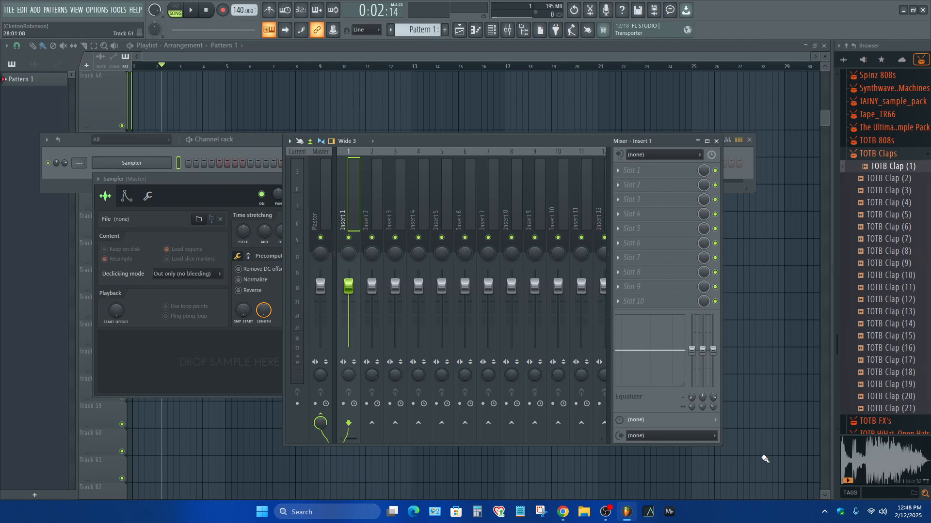
Place the TOTB Clap (1) sample as an audio clip at bar 5 on Track 41 and make that track taller
{"action": "mouse_move", "coordinate": [867, 470]}
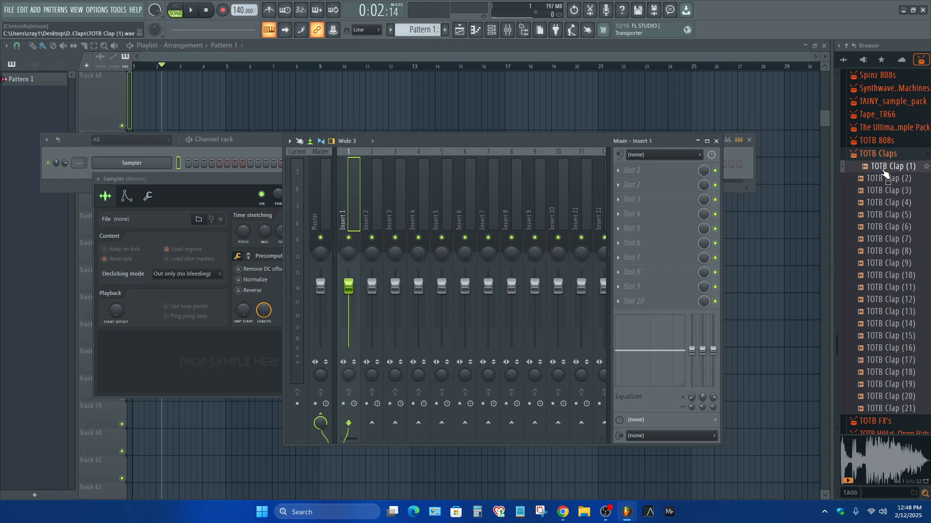
{"action": "left_click_drag", "start_coordinate": [890, 167], "coordinate": [228, 76]}
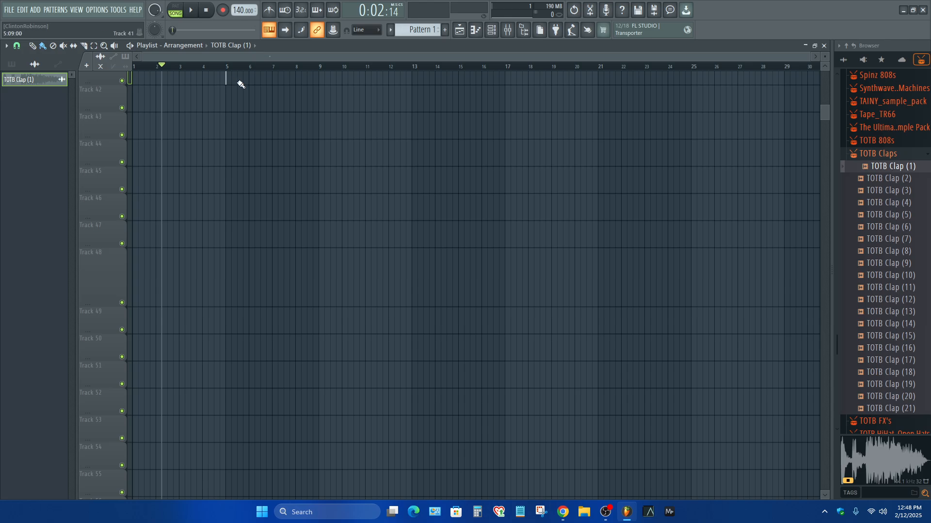
{"action": "left_click_drag", "start_coordinate": [100, 84], "coordinate": [92, 106]}
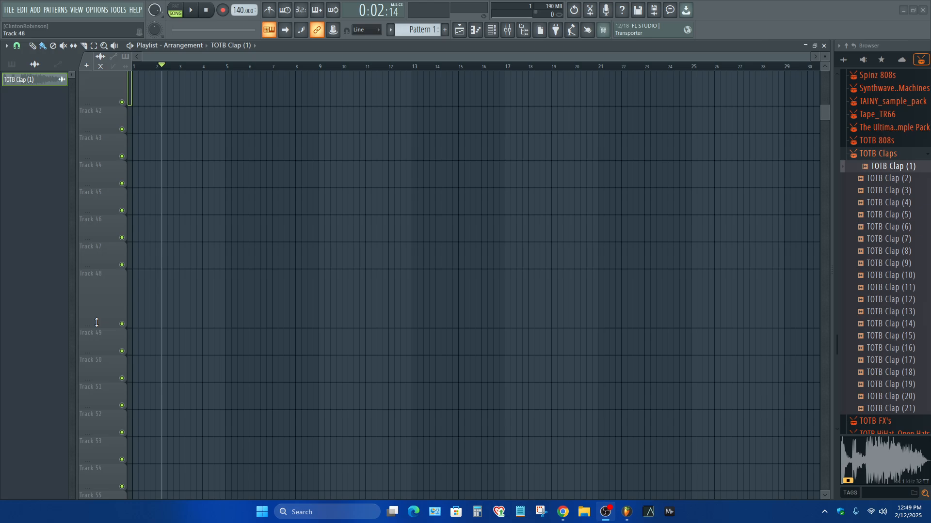
Collapse the Filter folder in the plugin database and return to the first playlist tracks
{"action": "left_click", "coordinate": [862, 59]}
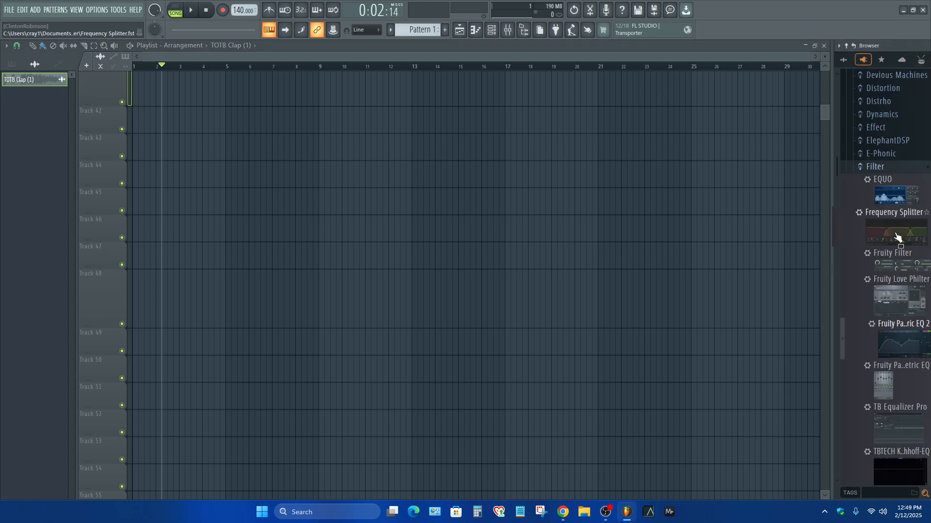
{"action": "left_click", "coordinate": [891, 168]}
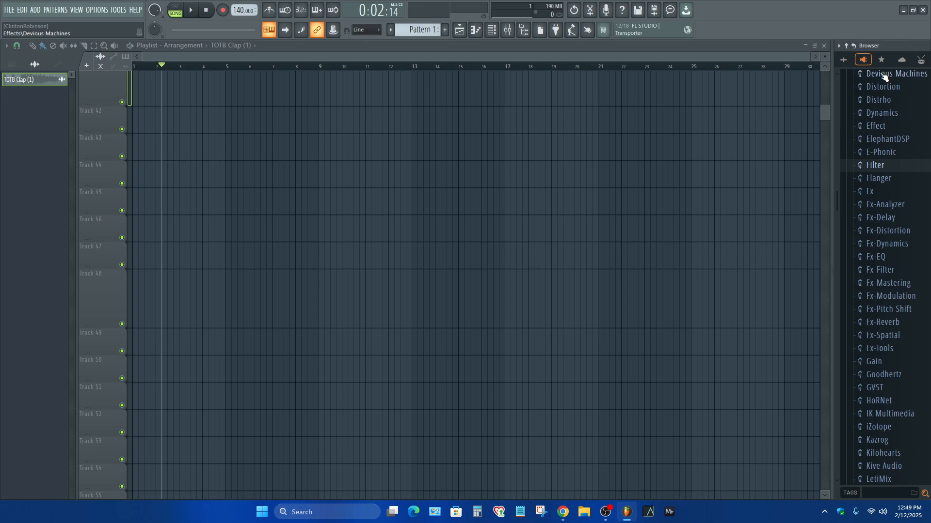
{"action": "scroll", "coordinate": [883, 78], "scroll_direction": "up", "scroll_amount": 2}
{"action": "scroll", "coordinate": [119, 71], "scroll_direction": "up", "scroll_amount": 8}
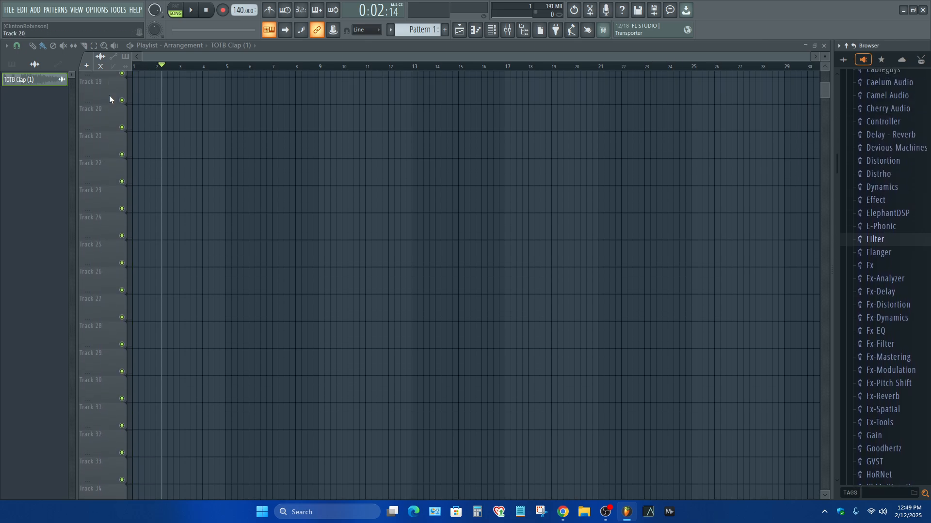
{"action": "scroll", "coordinate": [109, 100], "scroll_direction": "up", "scroll_amount": 6}
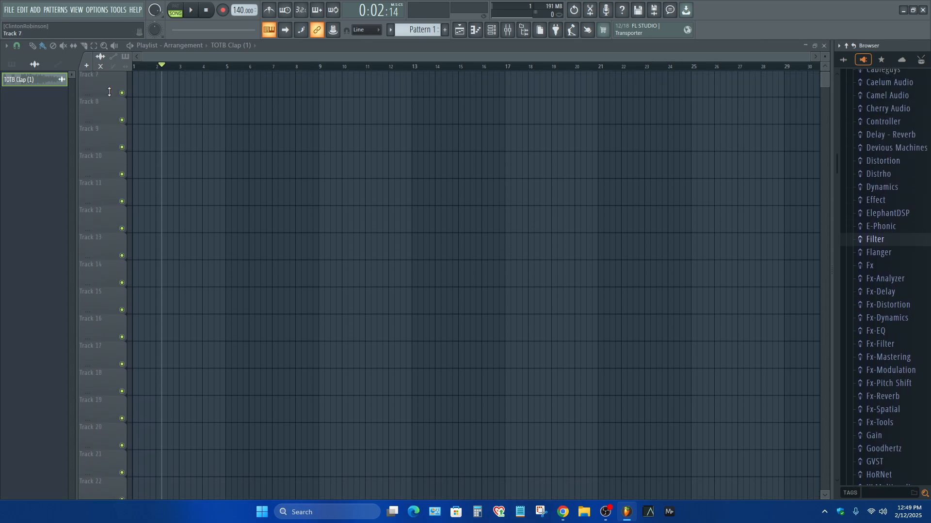
Add the TOTB Clap (2) sample from the browser to playlist Track 1 as an audio track
{"action": "left_click", "coordinate": [920, 59]}
{"action": "left_click_drag", "start_coordinate": [887, 179], "coordinate": [92, 134]}
{"action": "left_click", "coordinate": [448, 279]}
Delete the TOTB Clap (2) audio clip and place TOTB Clap (1) at bar 5 on the TOTB Clap (2) track
{"action": "right_click", "coordinate": [18, 91]}
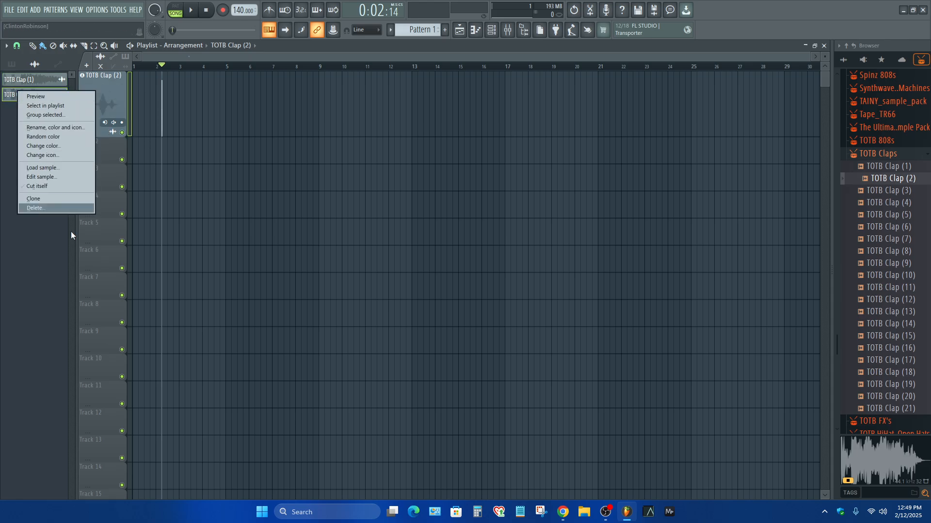
{"action": "left_click", "coordinate": [55, 208]}
{"action": "left_click_drag", "start_coordinate": [38, 80], "coordinate": [217, 115]}
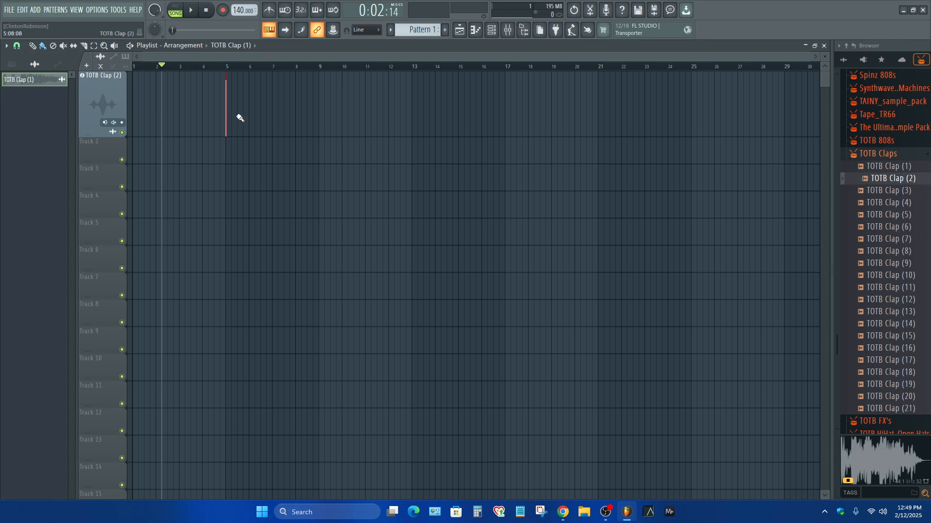
{"action": "right_click", "coordinate": [18, 80]}
{"action": "left_click", "coordinate": [18, 79]}
Reduce the browser's plugin database to its Effects, Generators and Installed folders
{"action": "left_click", "coordinate": [862, 59]}
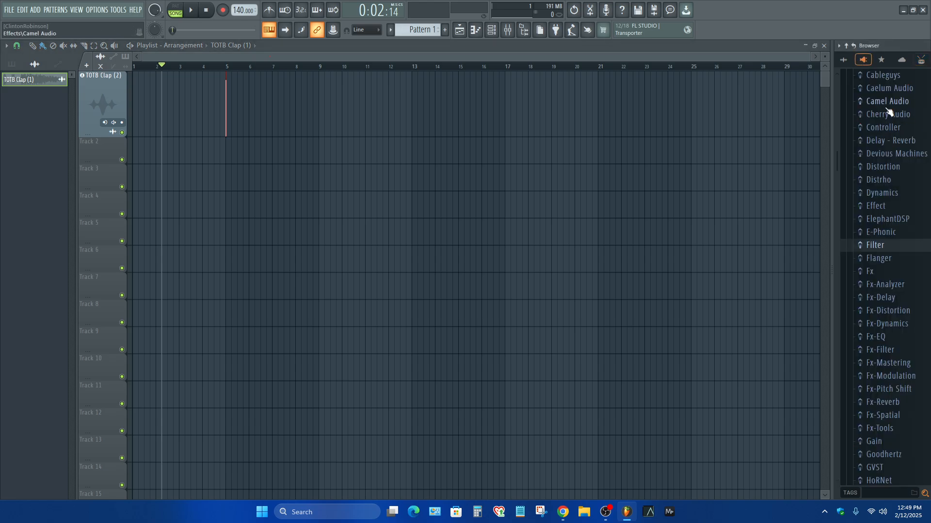
{"action": "scroll", "coordinate": [897, 156], "scroll_direction": "up", "scroll_amount": 3}
{"action": "scroll", "coordinate": [900, 216], "scroll_direction": "up", "scroll_amount": 5}
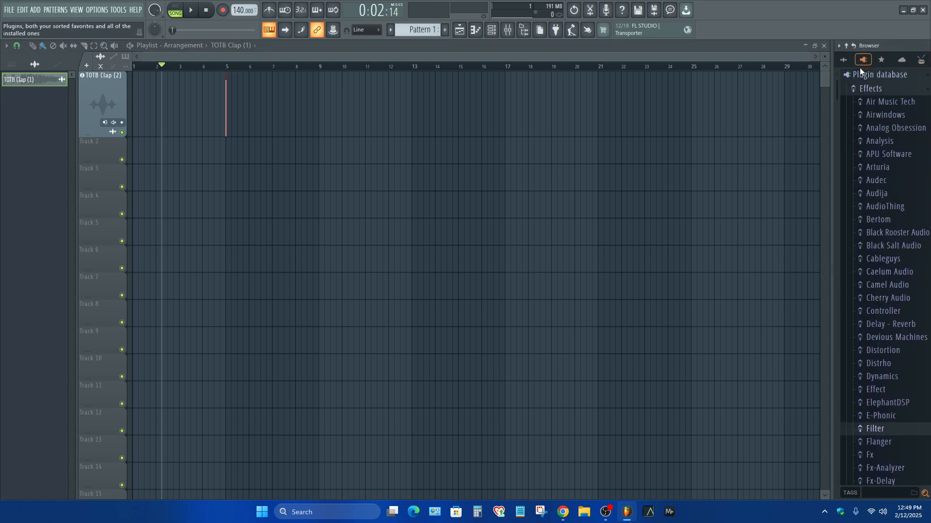
{"action": "left_click", "coordinate": [870, 75]}
{"action": "left_click", "coordinate": [875, 77]}
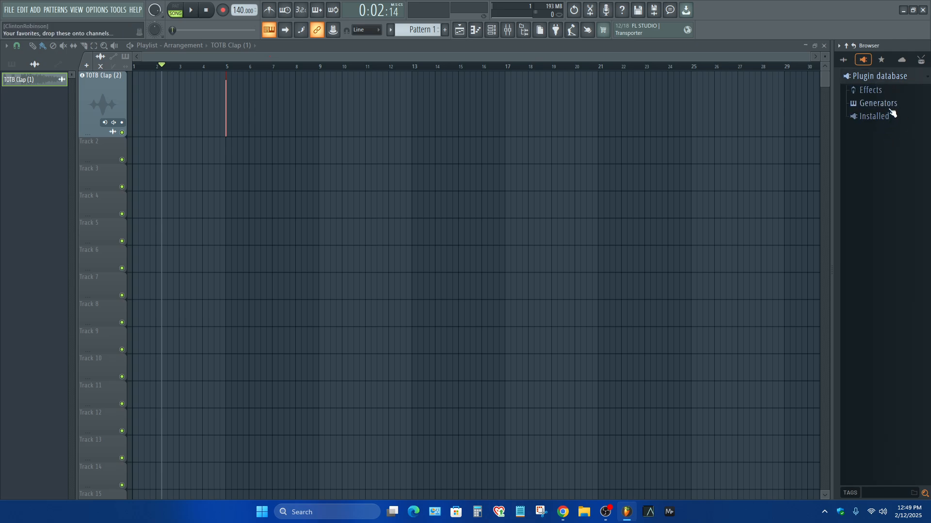
Find 80s DrumStar in the 02 Drum generators and try to add it to the TOTB Clap (2) track
{"action": "left_click", "coordinate": [885, 107]}
{"action": "left_click", "coordinate": [884, 106]}
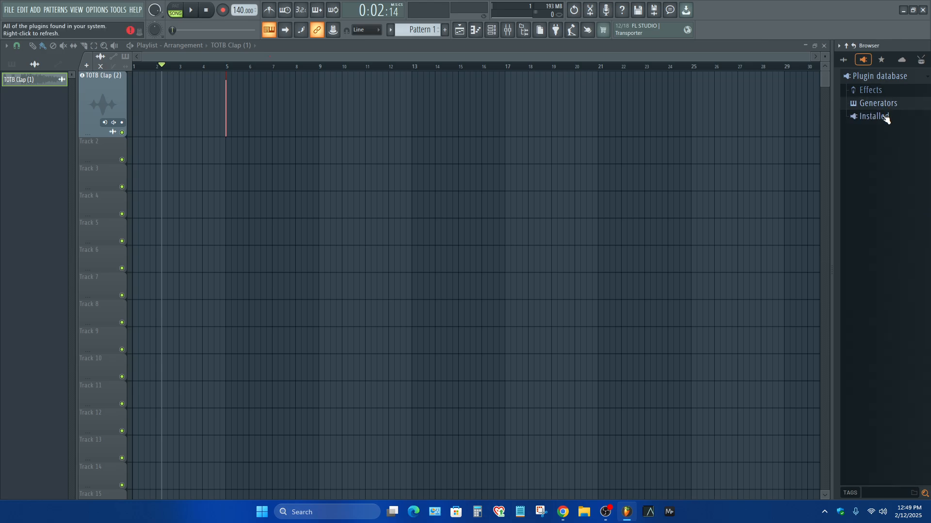
{"action": "left_click", "coordinate": [885, 117]}
{"action": "left_click", "coordinate": [886, 118]}
{"action": "left_click", "coordinate": [886, 104]}
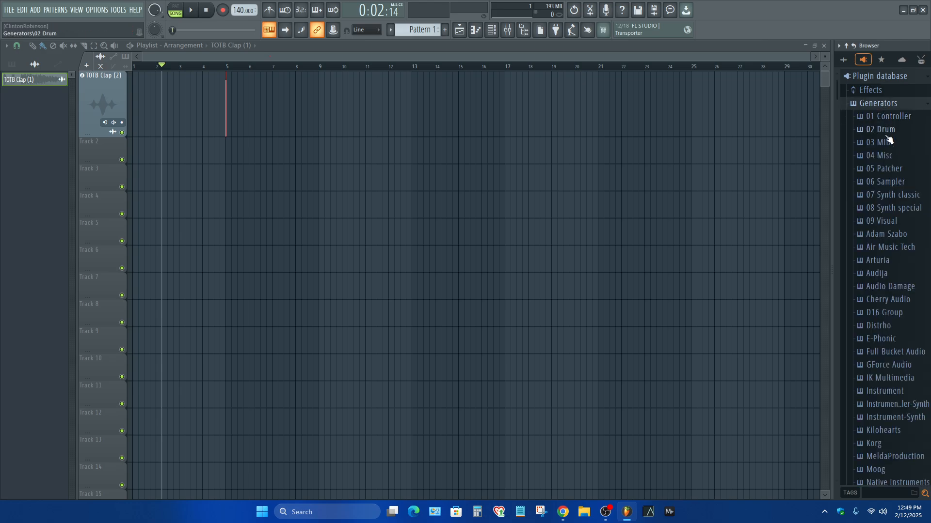
{"action": "left_click", "coordinate": [894, 131]}
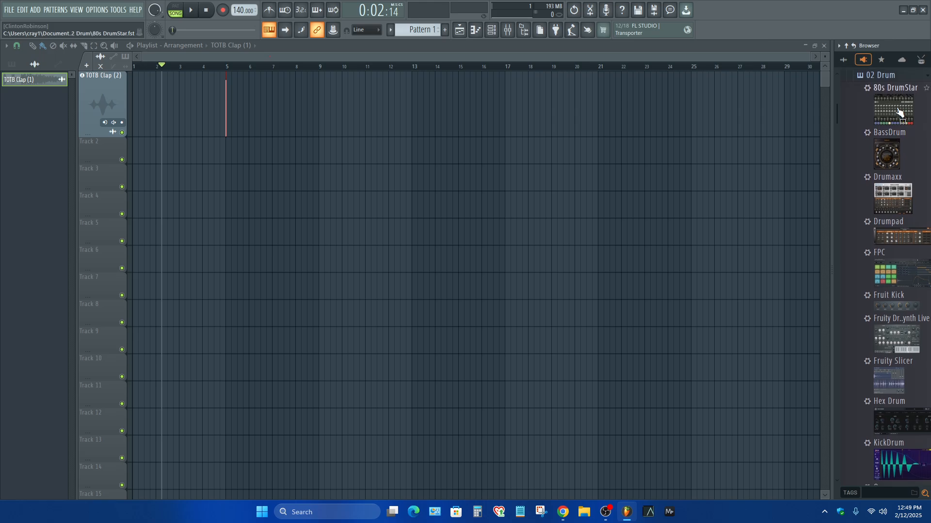
{"action": "left_click_drag", "start_coordinate": [890, 105], "coordinate": [440, 119]}
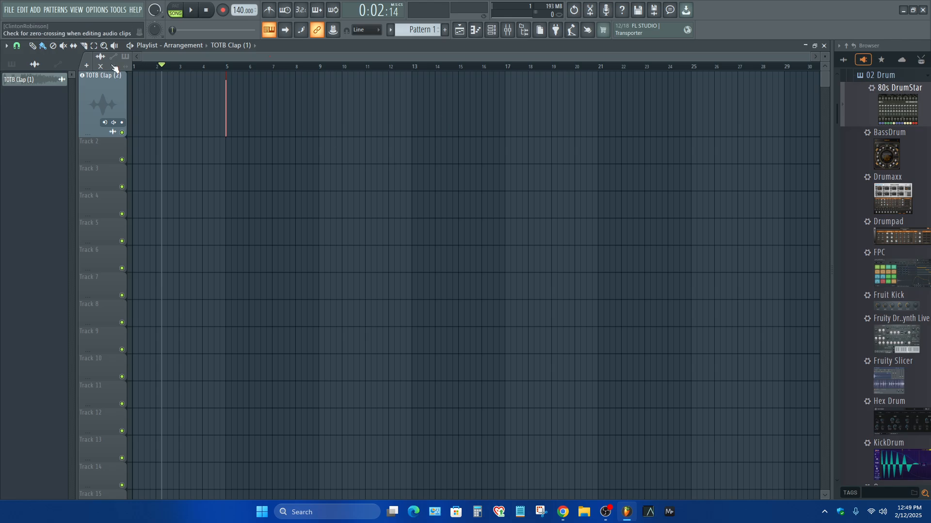
Show all channels in the channel rack and delete the Sampler channel
{"action": "left_click", "coordinate": [479, 32]}
{"action": "left_click", "coordinate": [491, 32]}
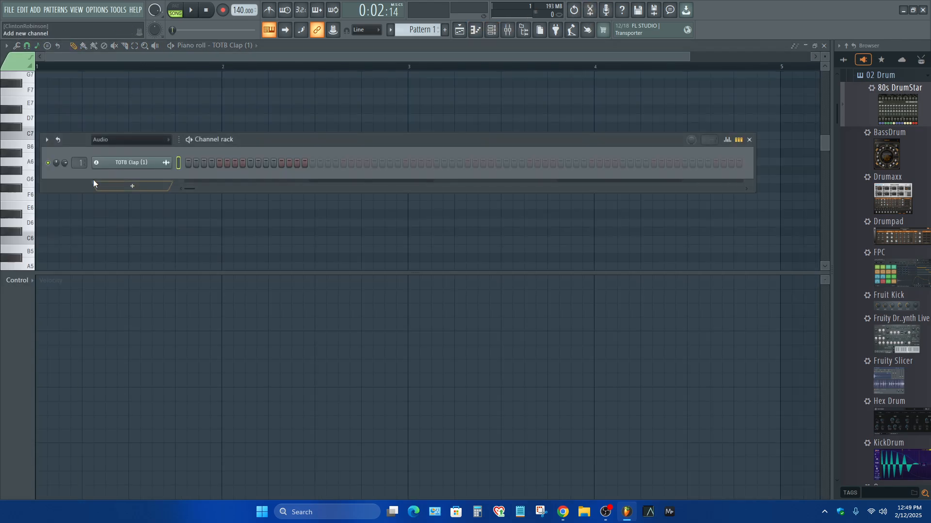
{"action": "left_click", "coordinate": [125, 141]}
{"action": "left_click", "coordinate": [125, 150]}
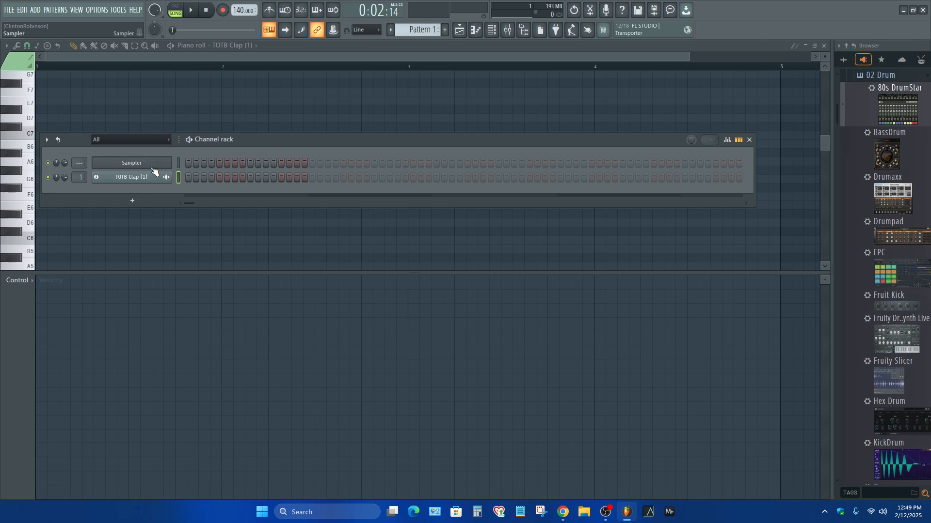
{"action": "right_click", "coordinate": [154, 176]}
{"action": "left_click", "coordinate": [207, 284]}
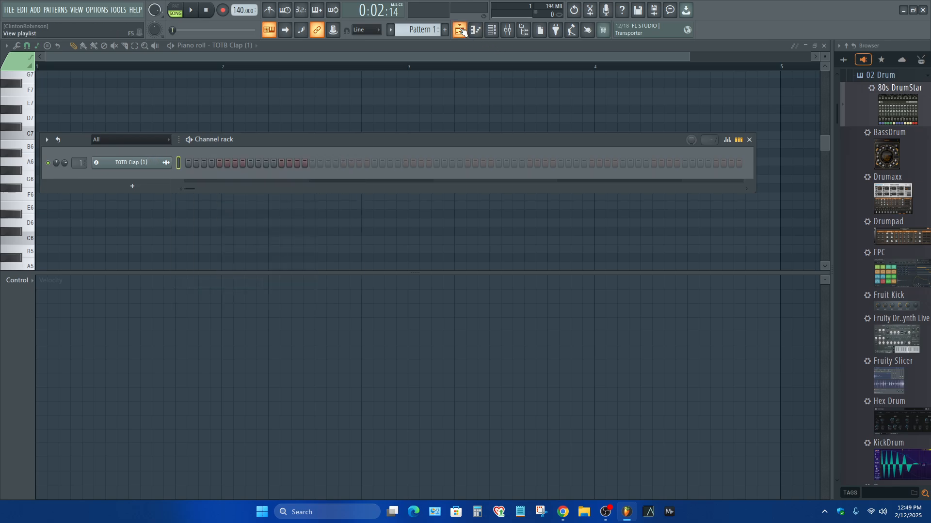
Return to the playlist, try again to drop 80s DrumStar on the audio track, and check the channel rack
{"action": "key", "text": "F5"}
{"action": "left_click_drag", "start_coordinate": [897, 110], "coordinate": [413, 110]}
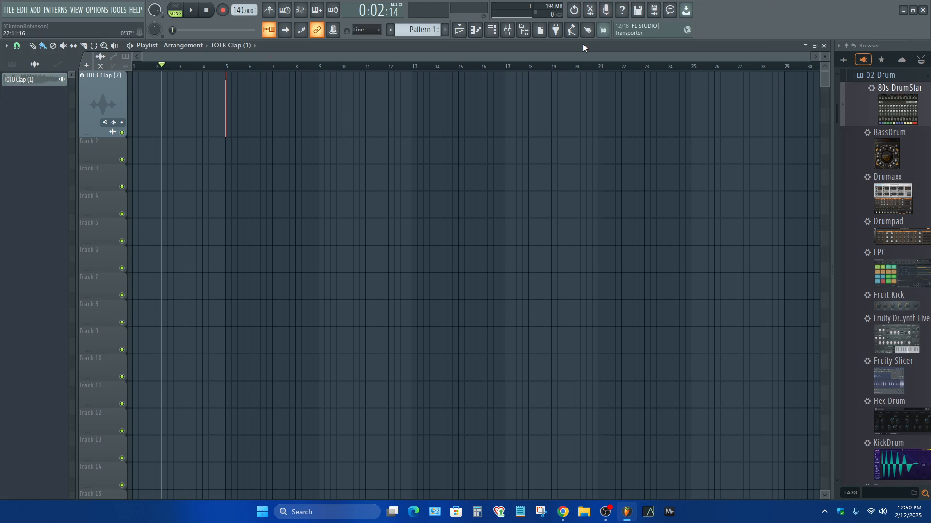
{"action": "left_click", "coordinate": [492, 29]}
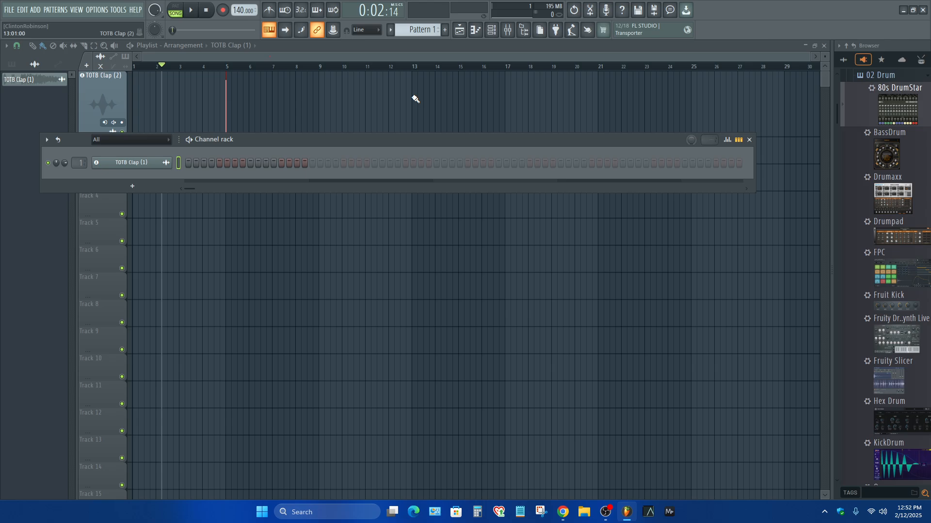
{"action": "left_click", "coordinate": [492, 30]}
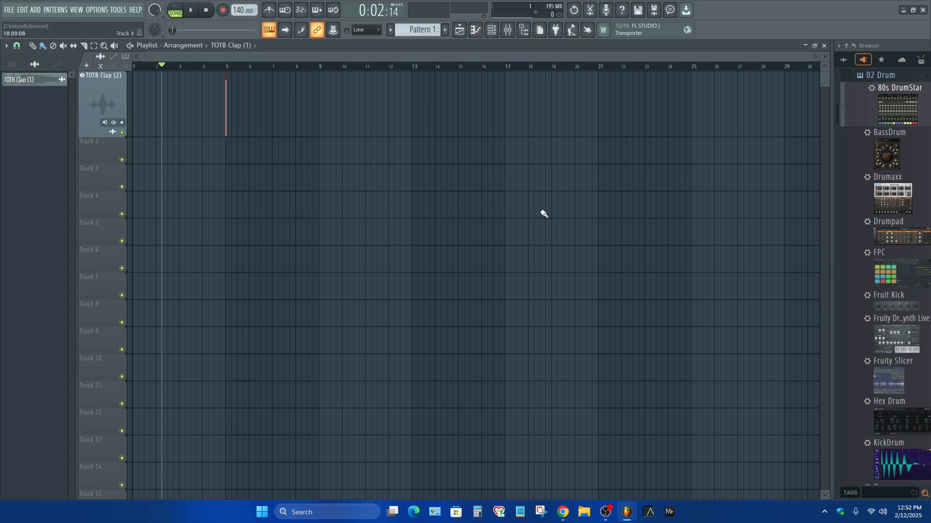